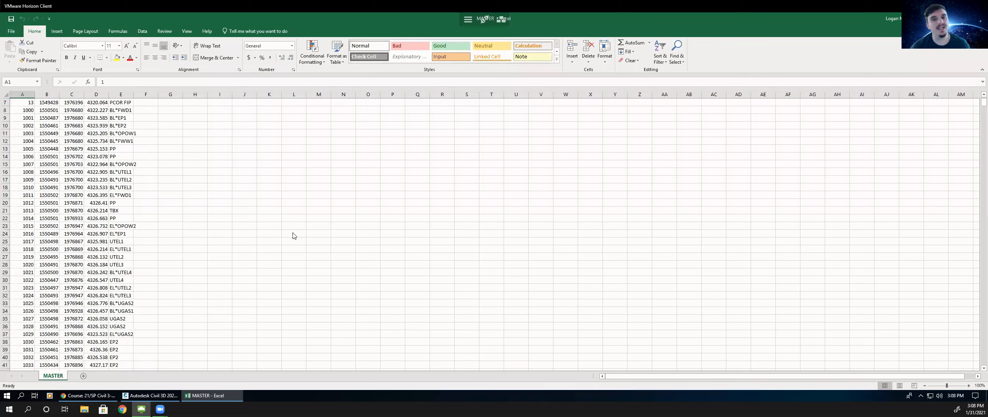
# - Review the survey point rows and description codes in the MASTER spreadsheet
pyautogui.scroll(-10, 291, 232)
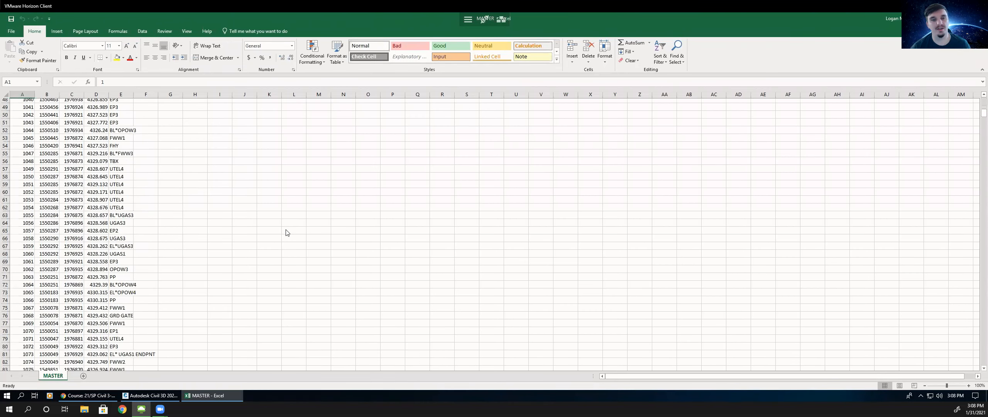
pyautogui.scroll(-10, 286, 232)
pyautogui.scroll(4, 282, 231)
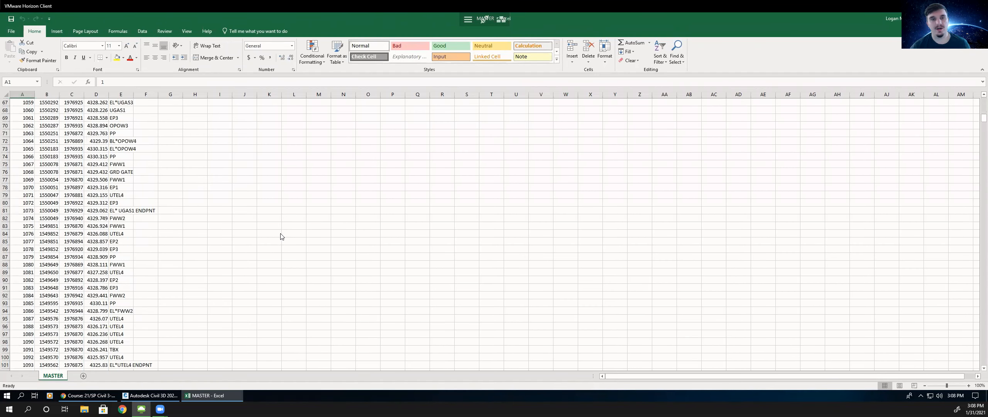
pyautogui.scroll(10, 232, 233)
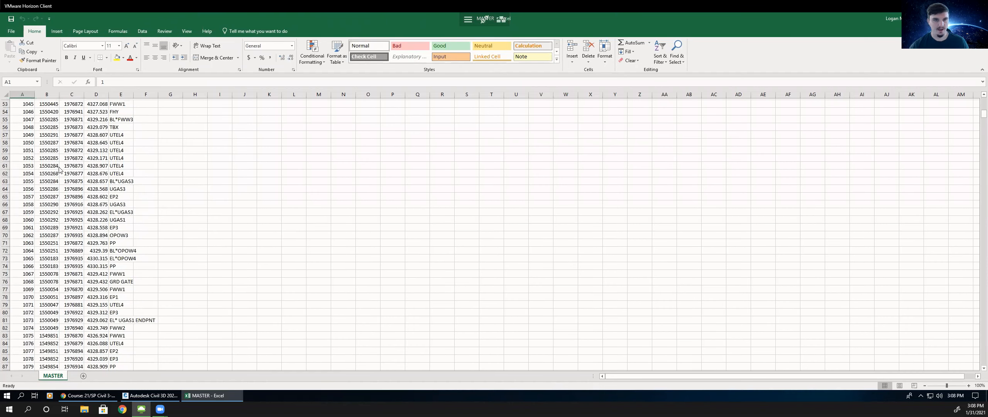
pyautogui.scroll(10, 58, 174)
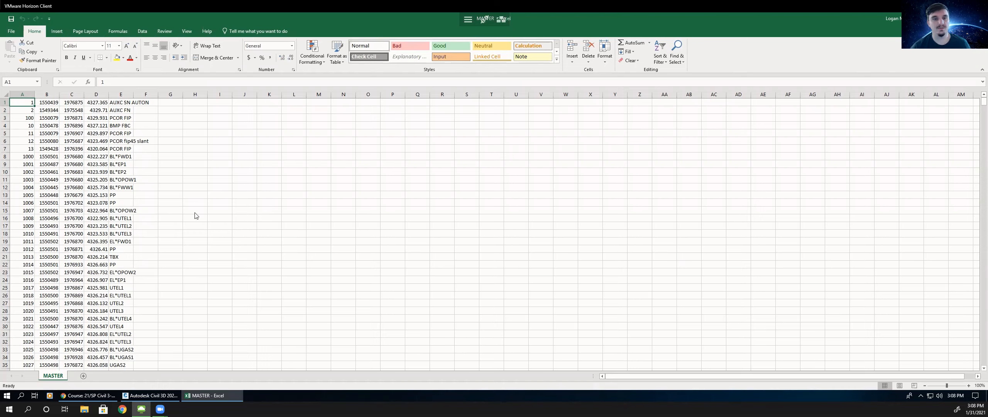
pyautogui.scroll(-4, 118, 166)
pyautogui.scroll(-3, 116, 168)
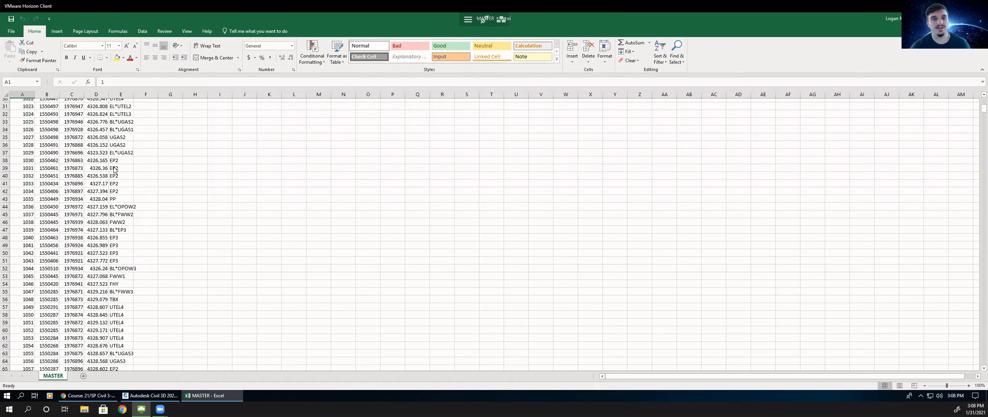
pyautogui.scroll(7, 37, 131)
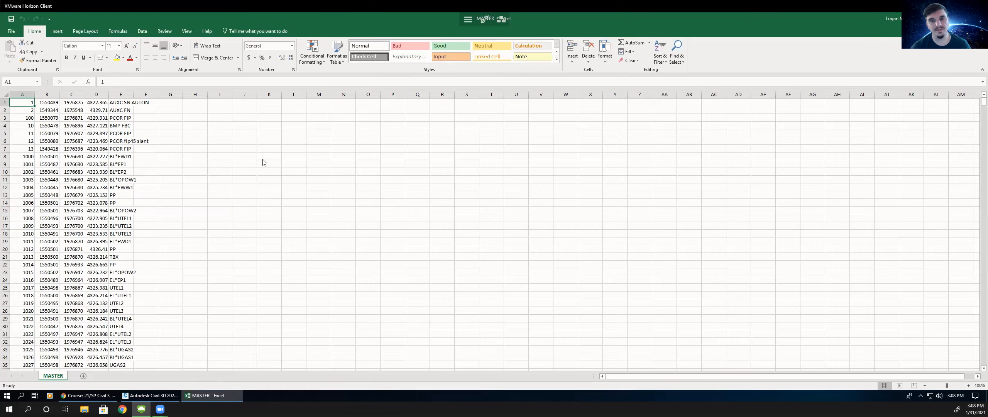
# - Open the CreateLineworkCode PDF handout in the browser and read its Survey Tab lecture notes
pyautogui.click(157, 398)
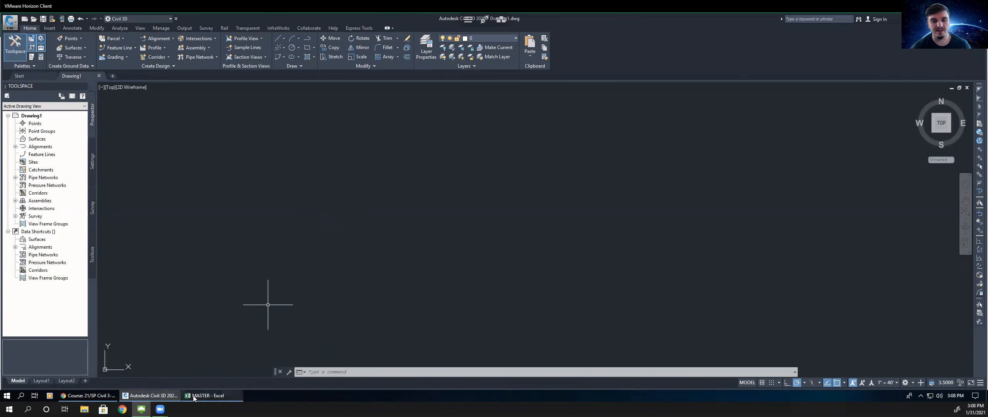
pyautogui.click(206, 396)
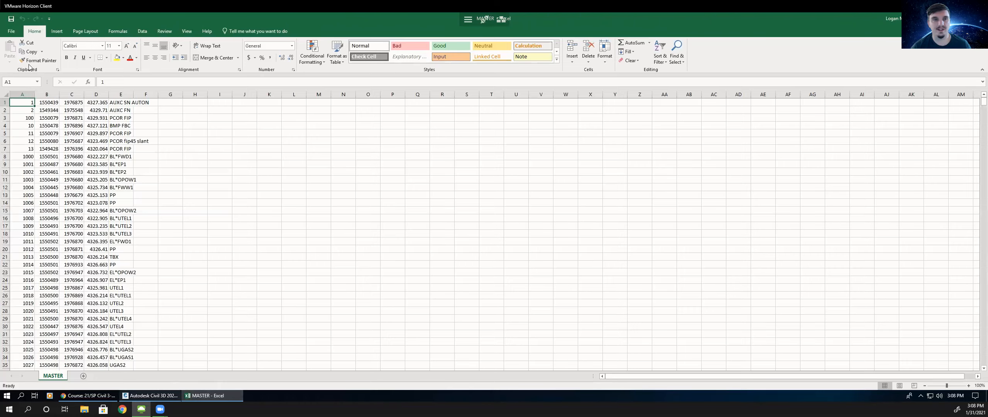
pyautogui.click(100, 396)
pyautogui.click(231, 19)
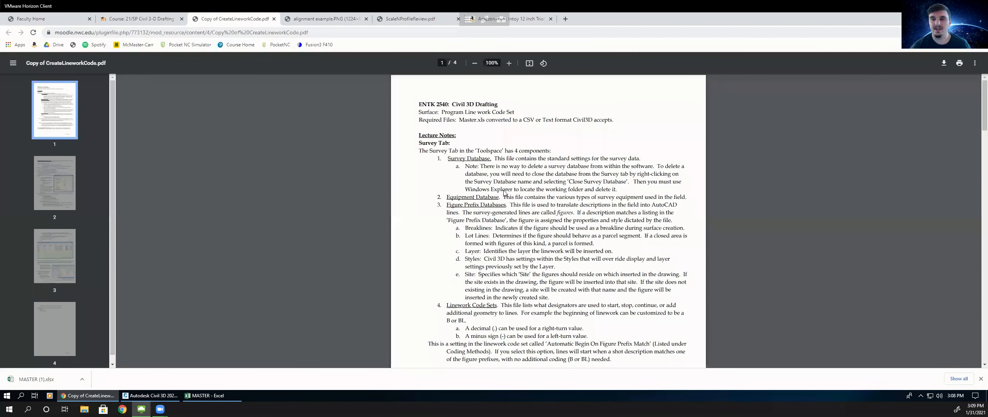
pyautogui.scroll(-1, 504, 173)
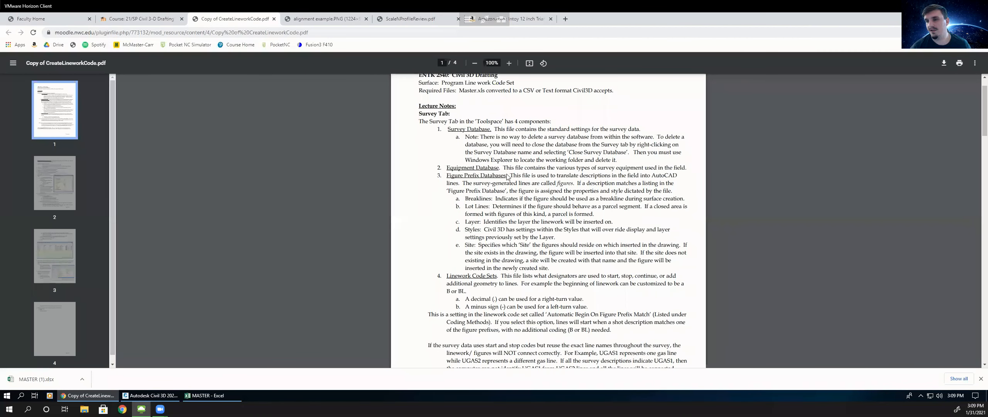
pyautogui.scroll(-1, 509, 178)
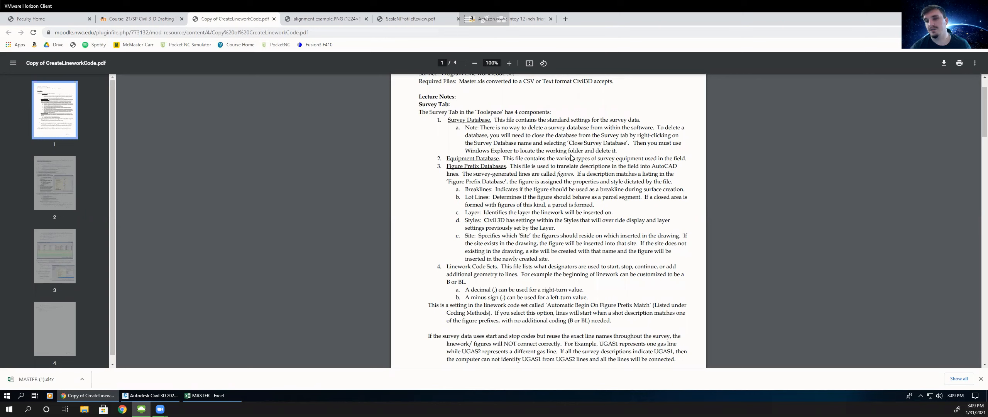
pyautogui.scroll(-1, 545, 214)
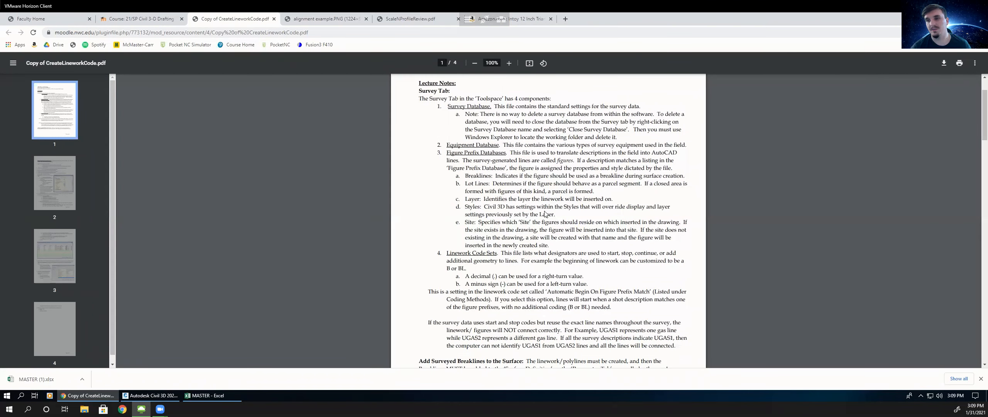
pyautogui.scroll(3, 508, 190)
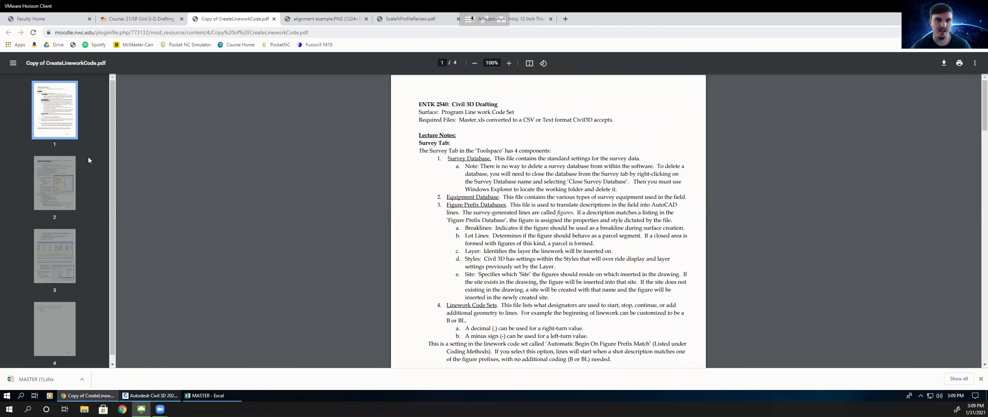
# - Switch to Civil 3D and hide and reshow the Toolspace palette
pyautogui.click(141, 397)
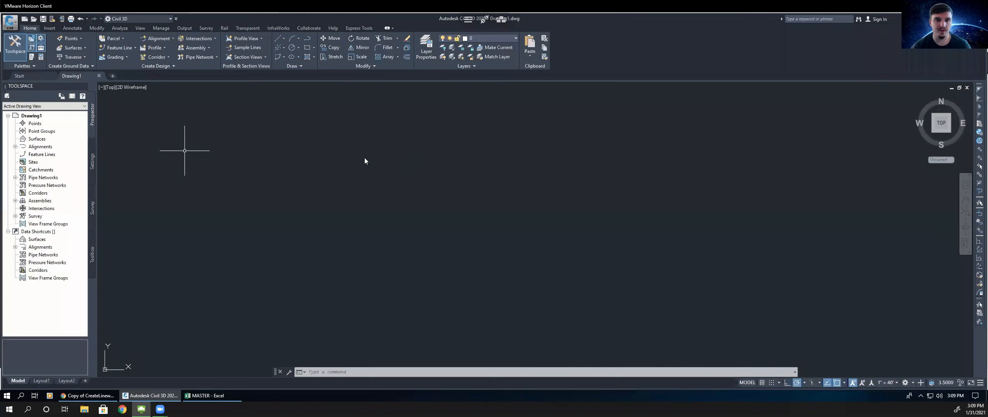
pyautogui.click(16, 48)
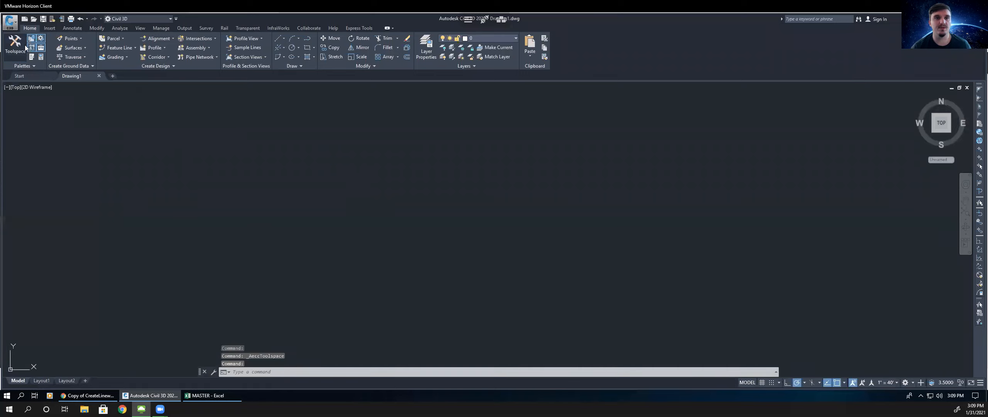
pyautogui.click(25, 47)
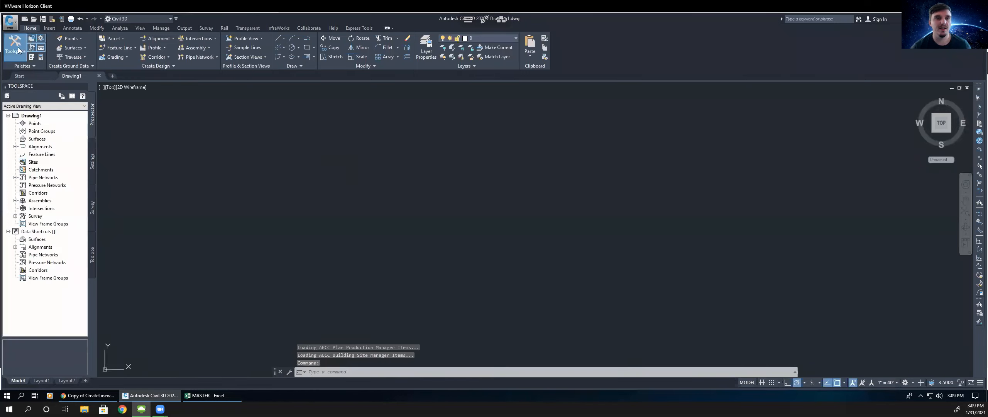
pyautogui.click(18, 49)
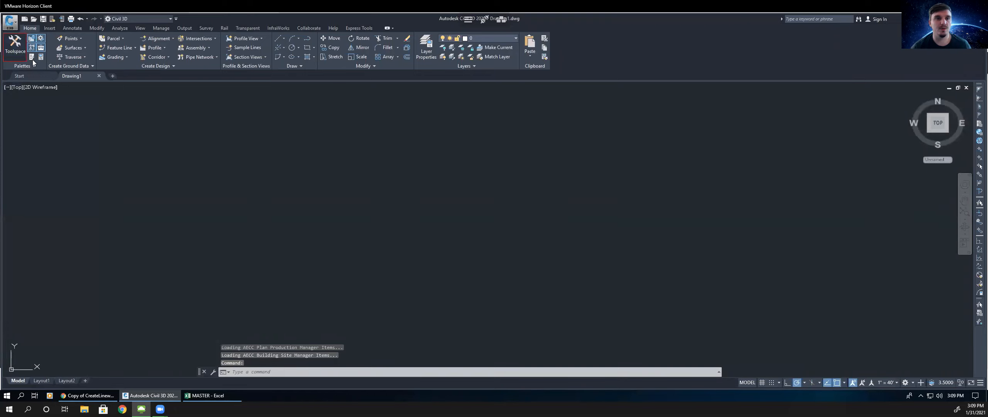
pyautogui.click(20, 46)
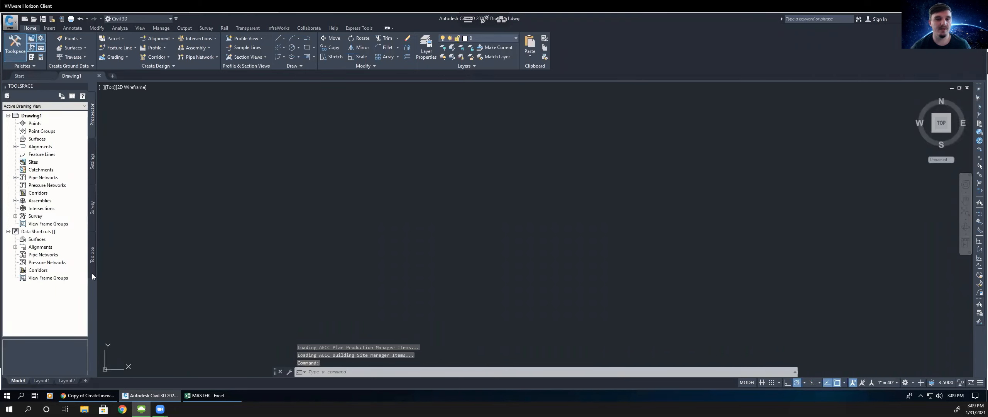
pyautogui.click(94, 256)
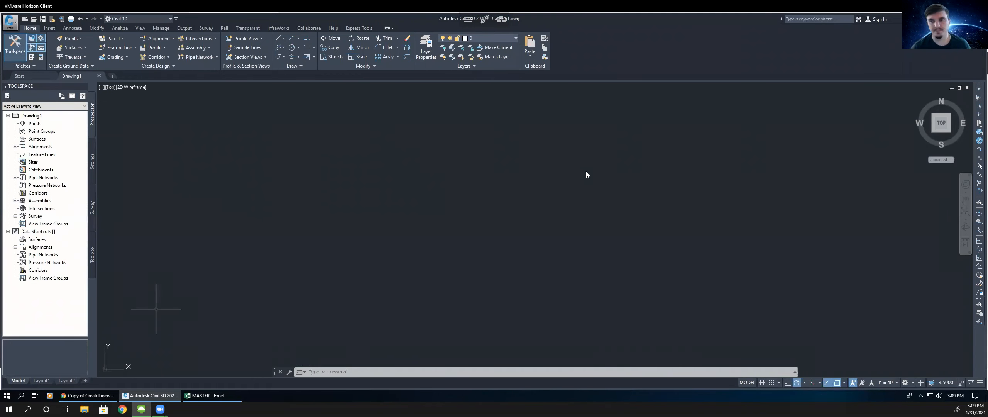
# - Return to the PDF handout and highlight the Linework Code Sets explanation to review it
pyautogui.hotkey('alt', 'Tab')
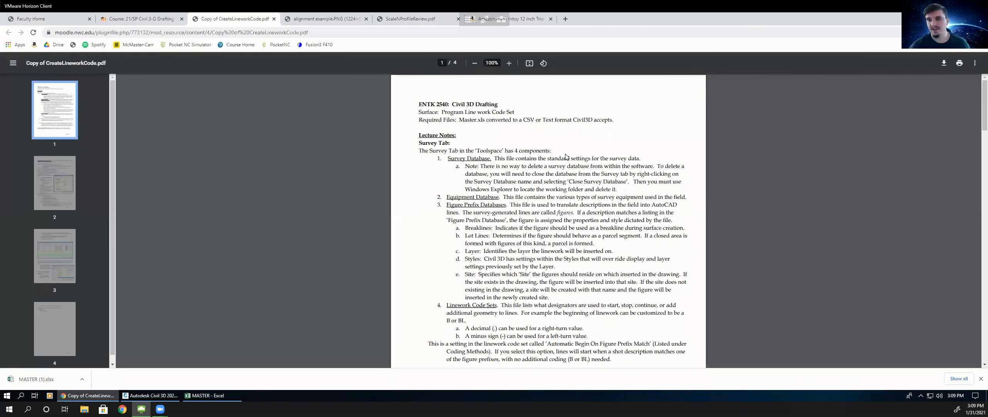
pyautogui.scroll(-1, 509, 187)
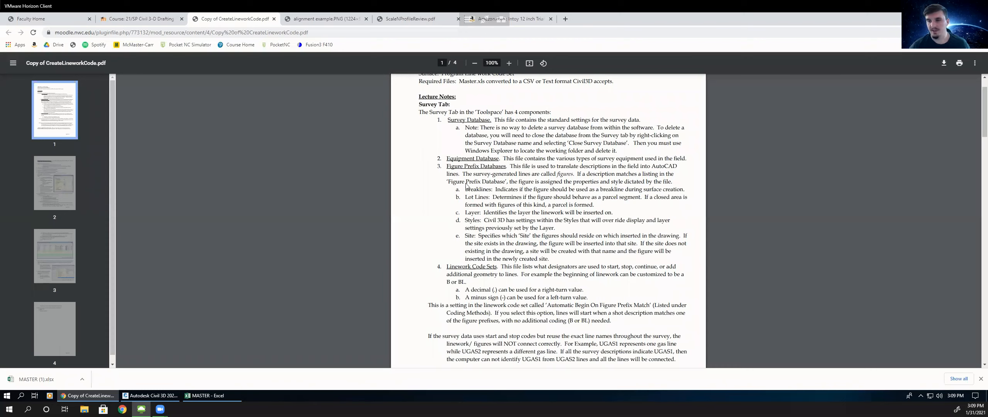
pyautogui.scroll(-2, 448, 194)
pyautogui.moveTo(498, 191); pyautogui.dragTo(450, 189)
pyautogui.click(446, 190)
pyautogui.moveTo(446, 191); pyautogui.dragTo(508, 191)
pyautogui.click(508, 190)
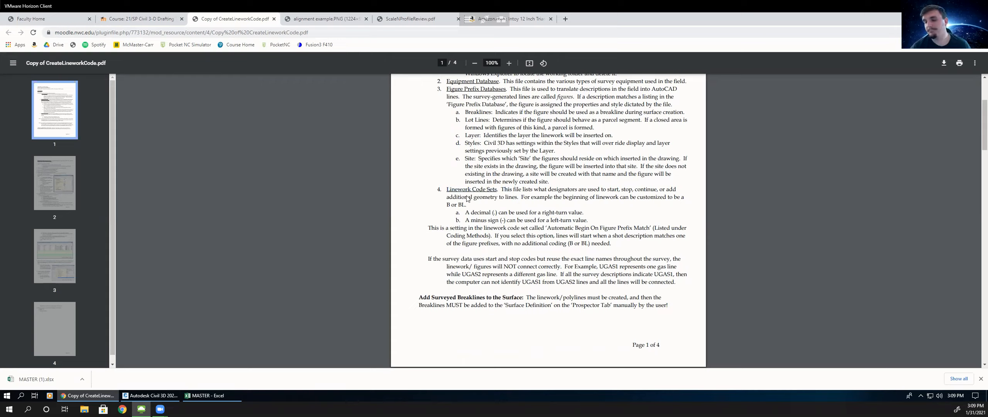
pyautogui.moveTo(446, 191); pyautogui.dragTo(494, 193)
pyautogui.click(495, 193)
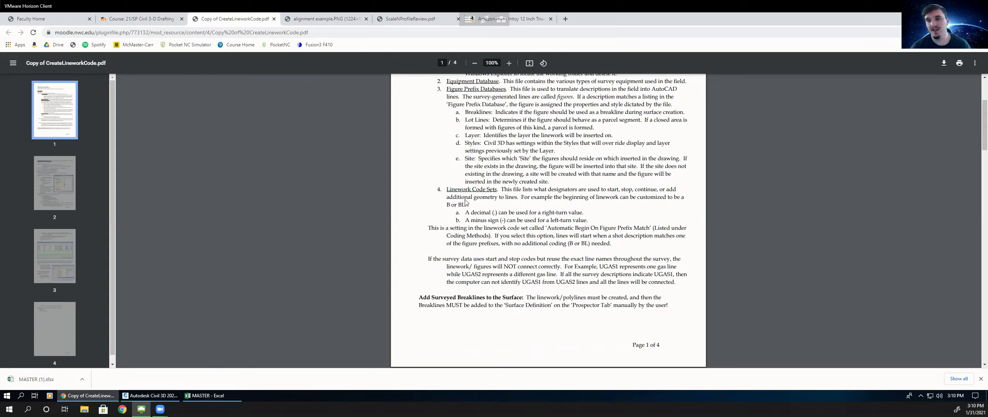
# - Inspect the description codes such as BL*FWD1 and EL*OPOW2 in column E, then return to Civil 3D
pyautogui.click(205, 396)
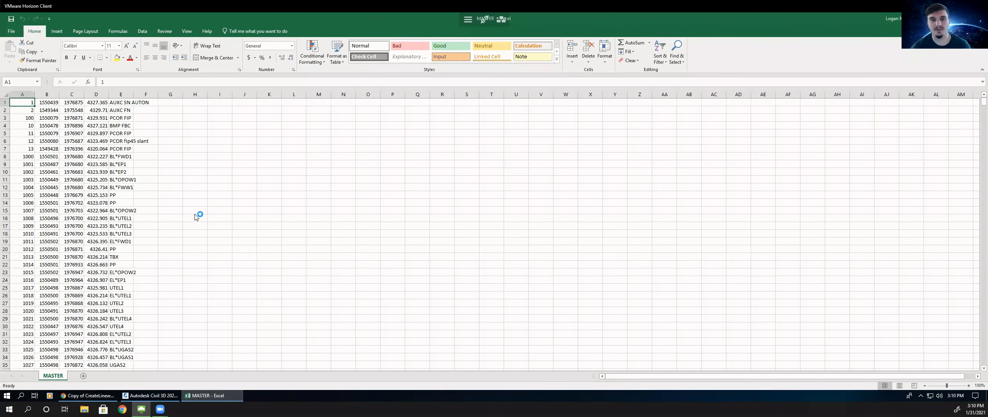
pyautogui.scroll(-1, 196, 201)
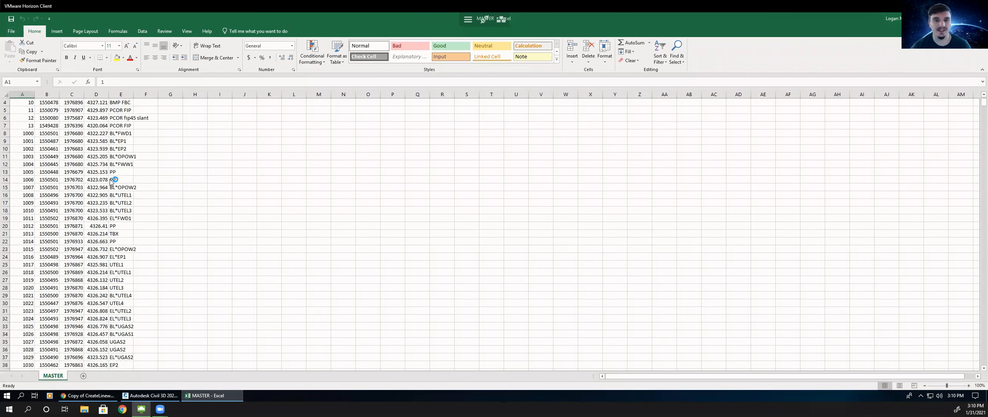
pyautogui.click(112, 136)
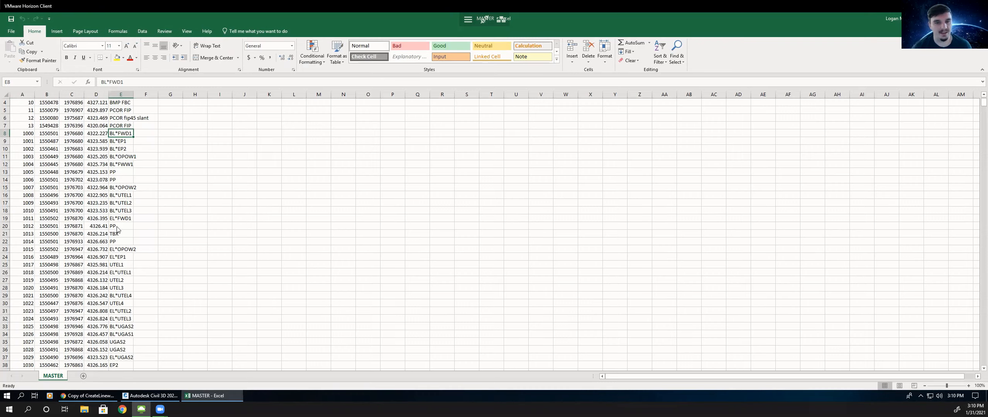
pyautogui.click(114, 252)
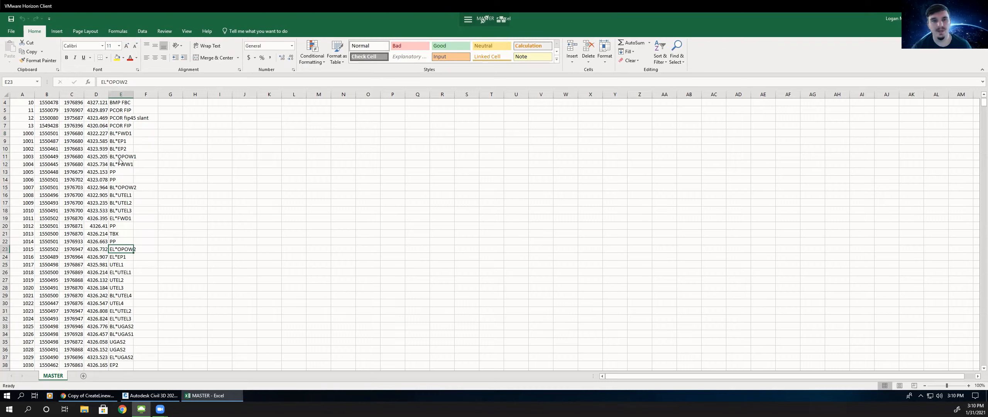
pyautogui.click(117, 134)
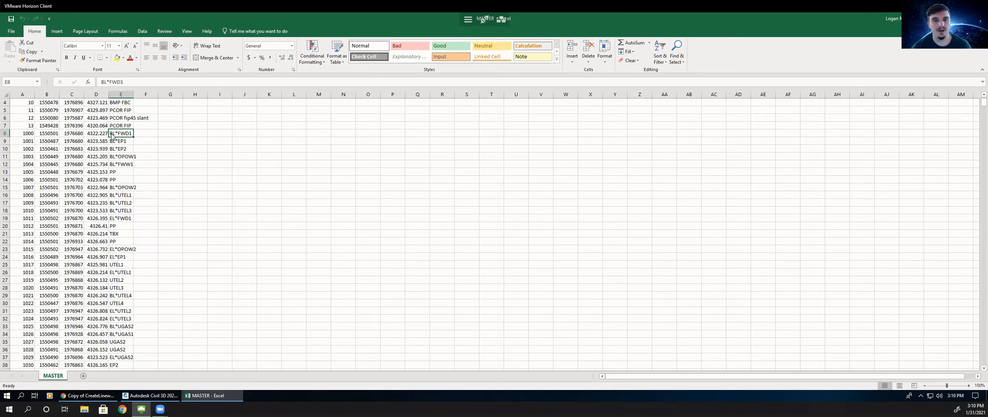
pyautogui.click(122, 157)
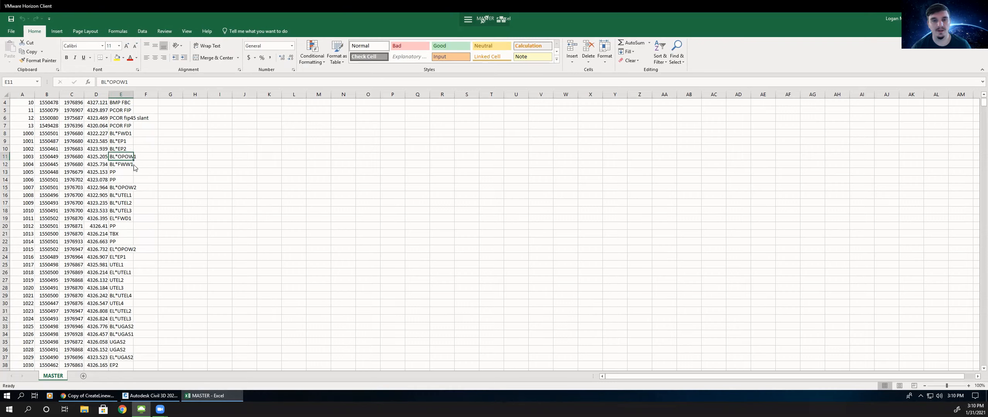
pyautogui.click(120, 197)
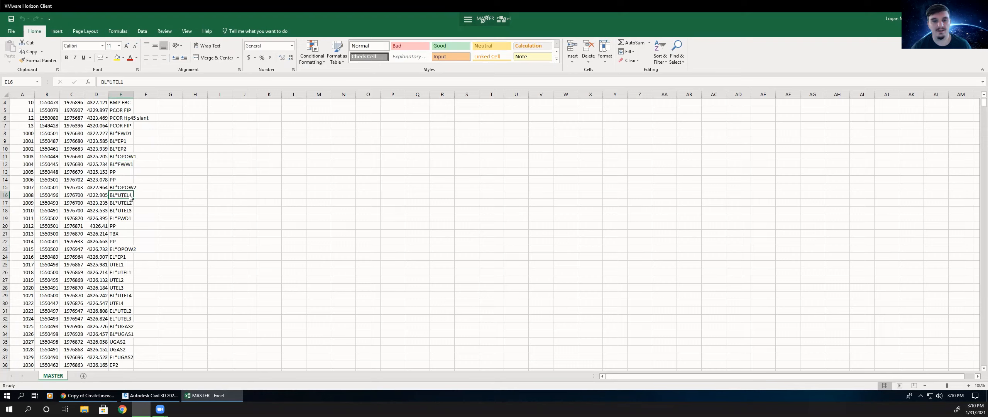
pyautogui.click(119, 204)
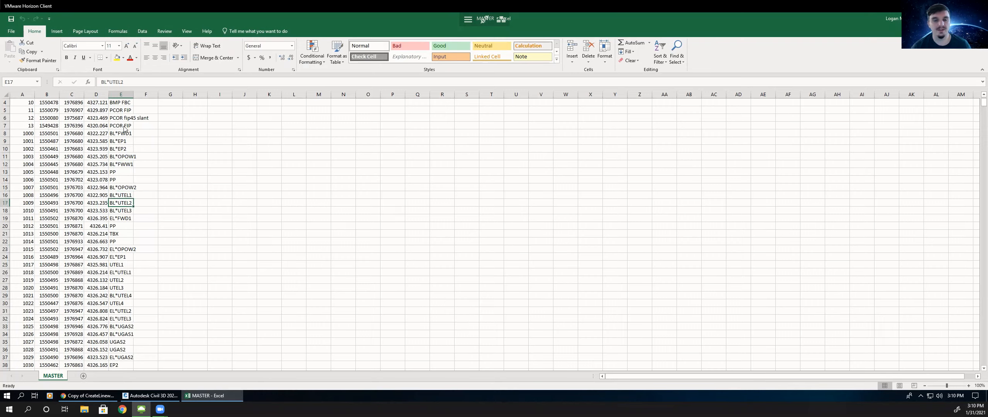
pyautogui.scroll(1, 126, 132)
pyautogui.scroll(-5, 140, 284)
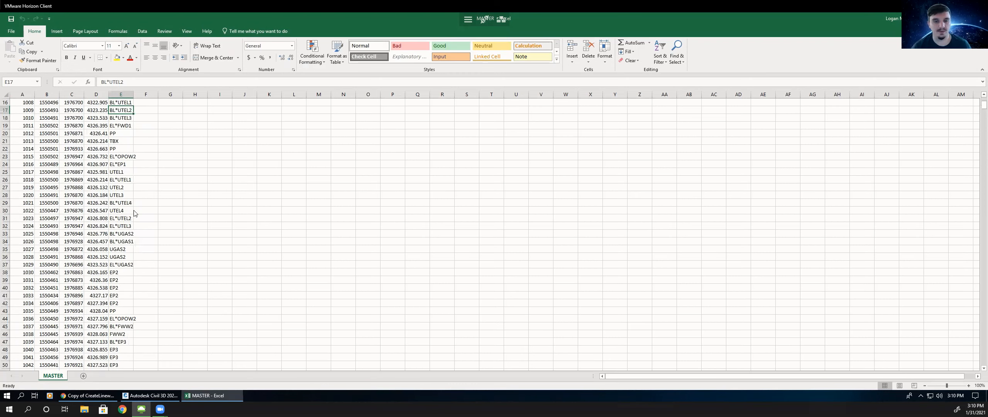
pyautogui.scroll(-1, 145, 249)
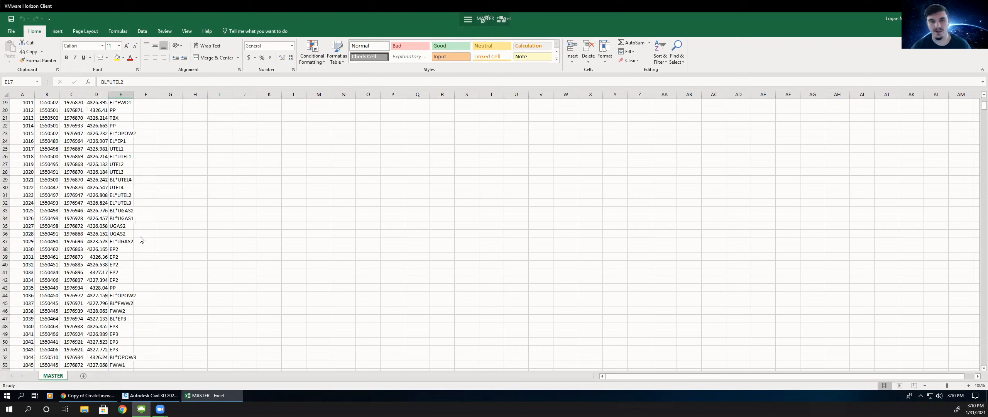
pyautogui.scroll(6, 133, 234)
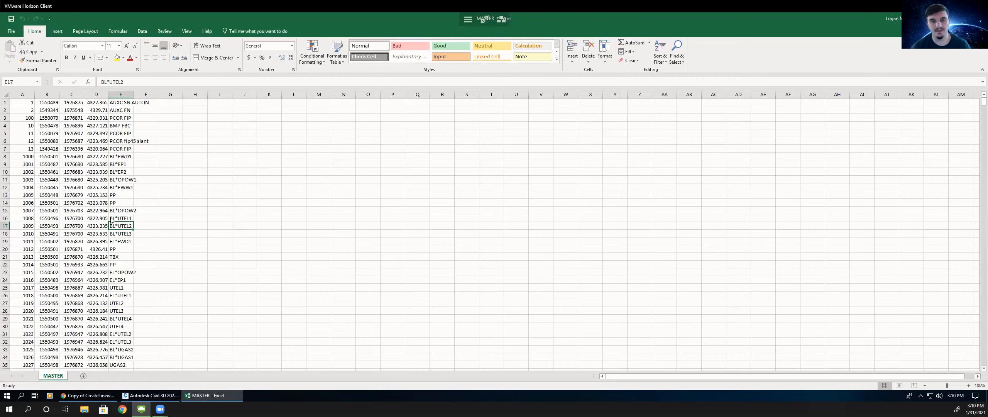
pyautogui.click(141, 395)
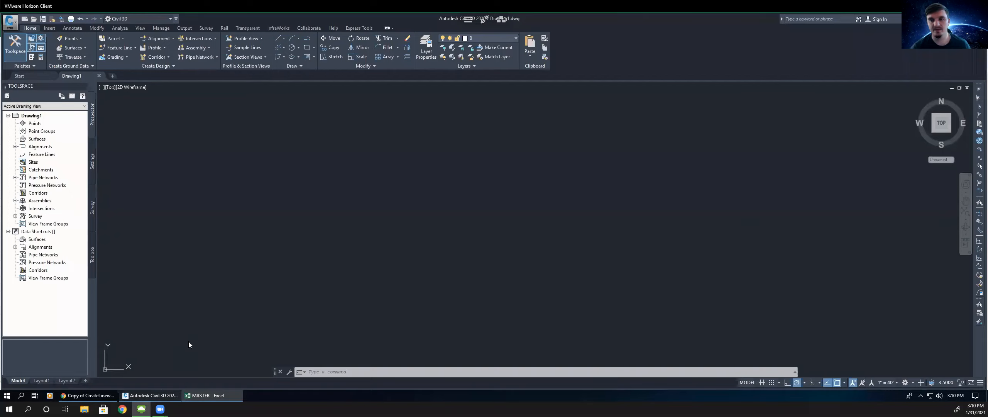
# - Return to the PDF handout, mark the Linework Code Sets sentence, and read through the Program Line Work Code Set Exercise
pyautogui.click(88, 395)
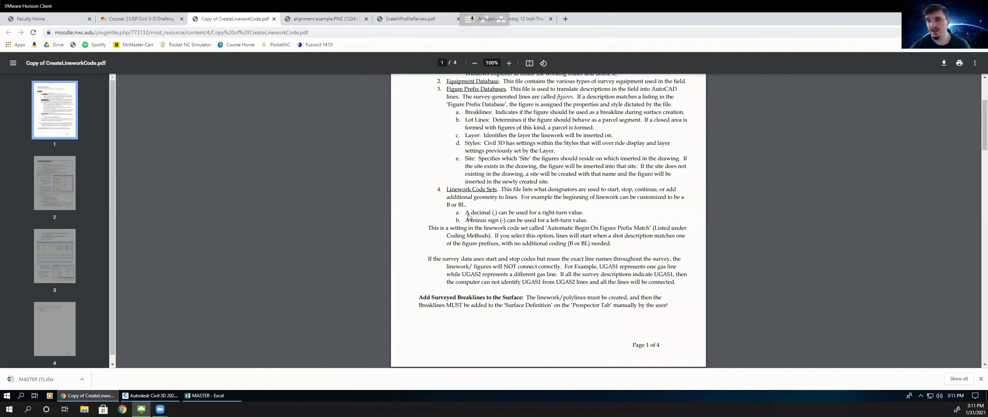
pyautogui.moveTo(508, 191); pyautogui.dragTo(517, 197)
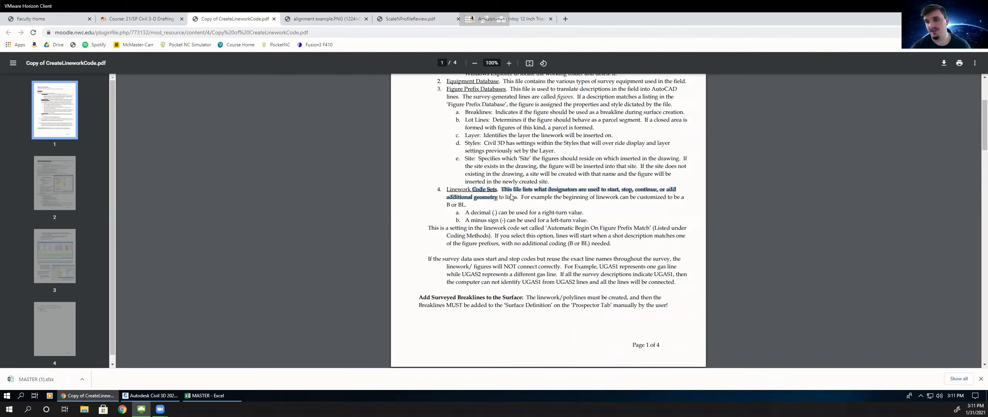
pyautogui.click(459, 197)
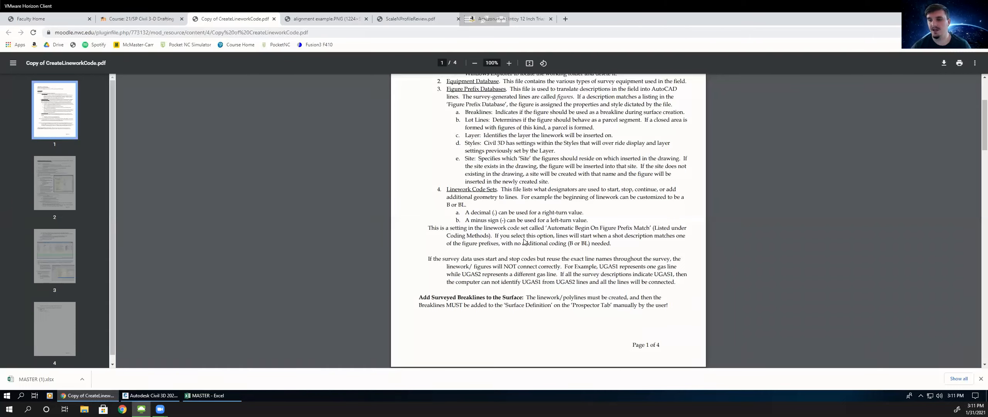
pyautogui.scroll(-2, 525, 241)
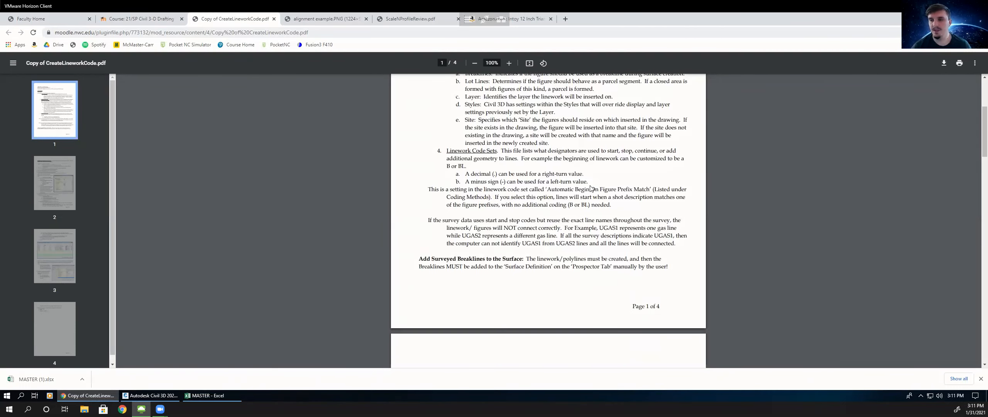
pyautogui.scroll(-3, 579, 188)
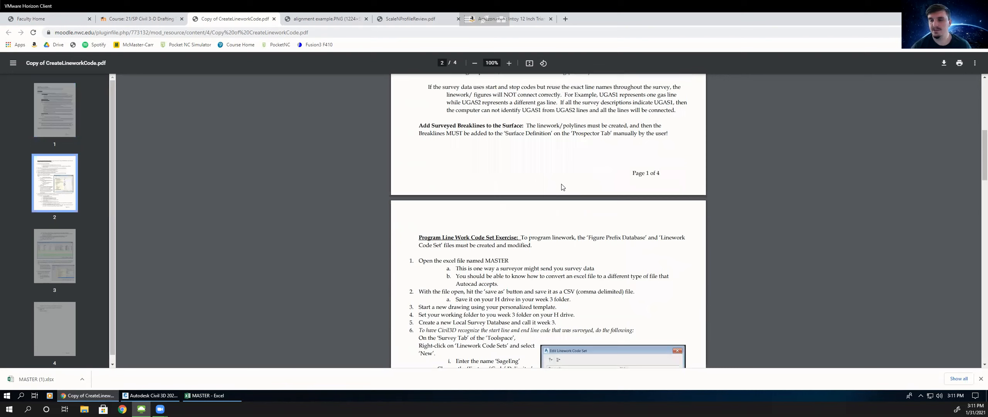
pyautogui.scroll(-2, 562, 187)
pyautogui.scroll(-2, 492, 129)
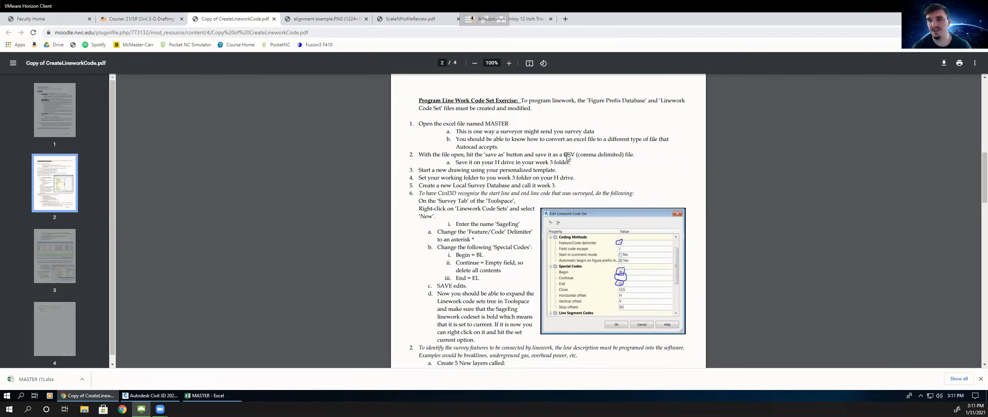
# - Switch to Excel and export the MASTER workbook with the CSV (Comma delimited) file type
pyautogui.click(203, 396)
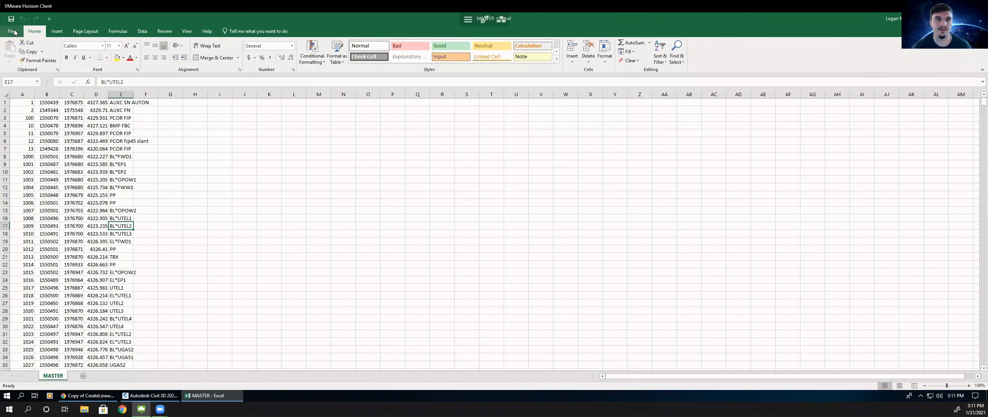
pyautogui.click(13, 32)
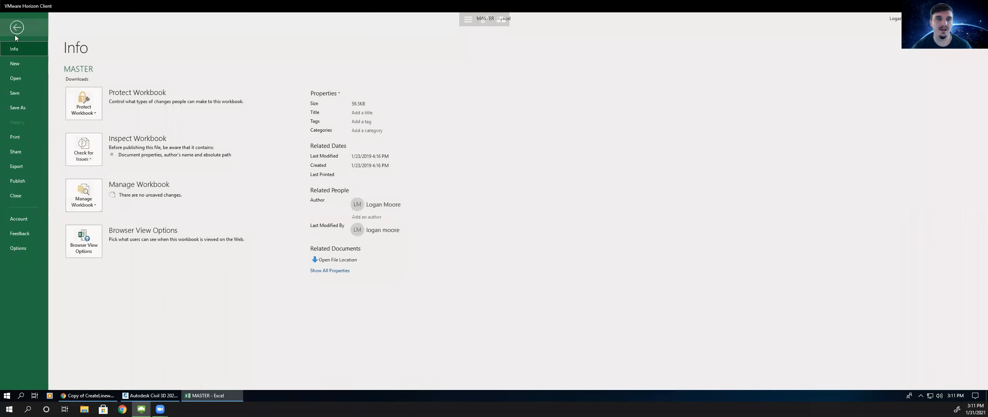
pyautogui.click(25, 108)
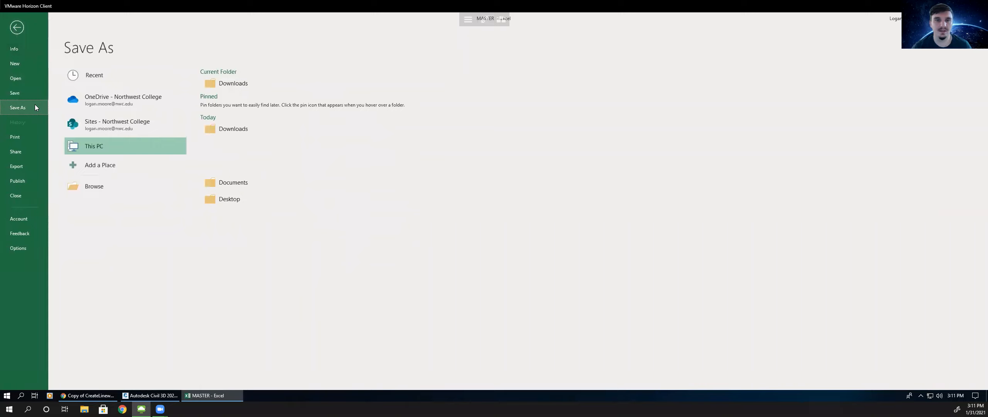
pyautogui.click(17, 168)
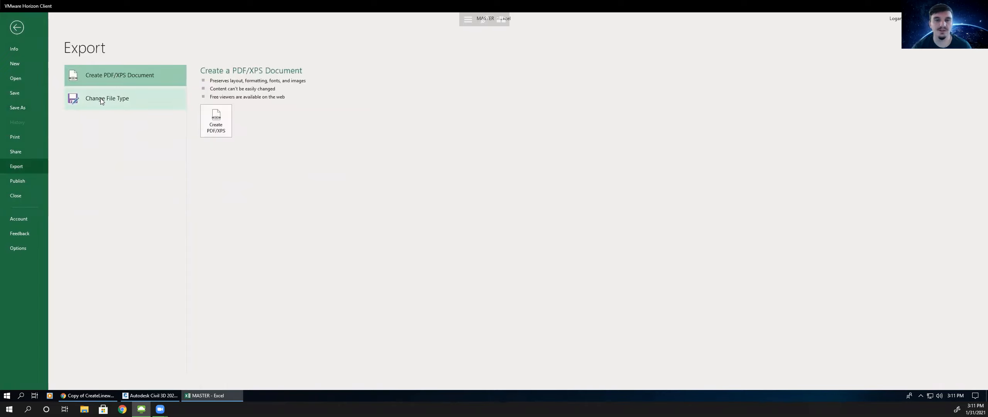
pyautogui.click(101, 98)
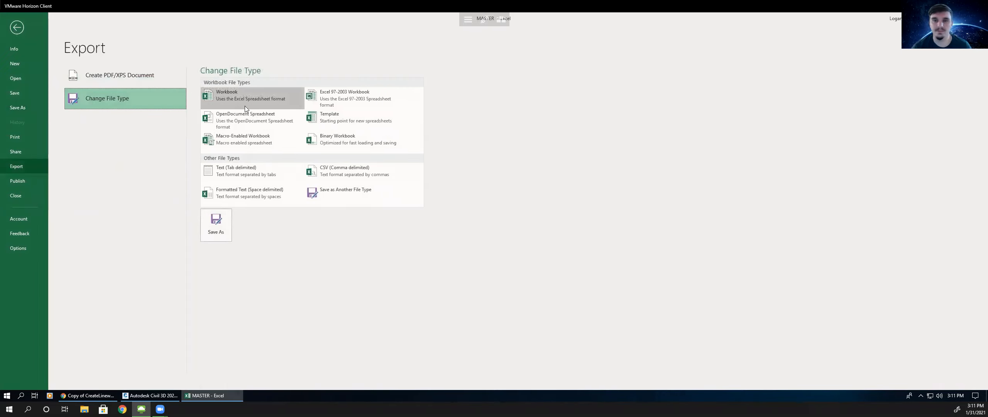
pyautogui.click(330, 176)
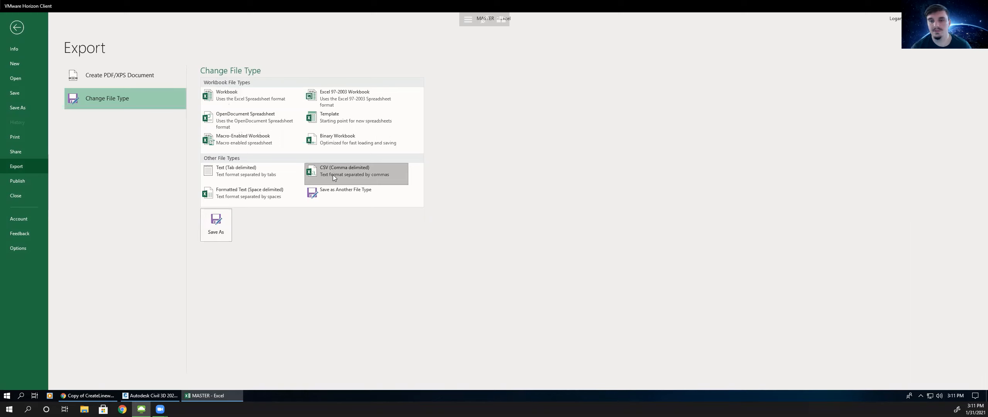
pyautogui.doubleClick(334, 174)
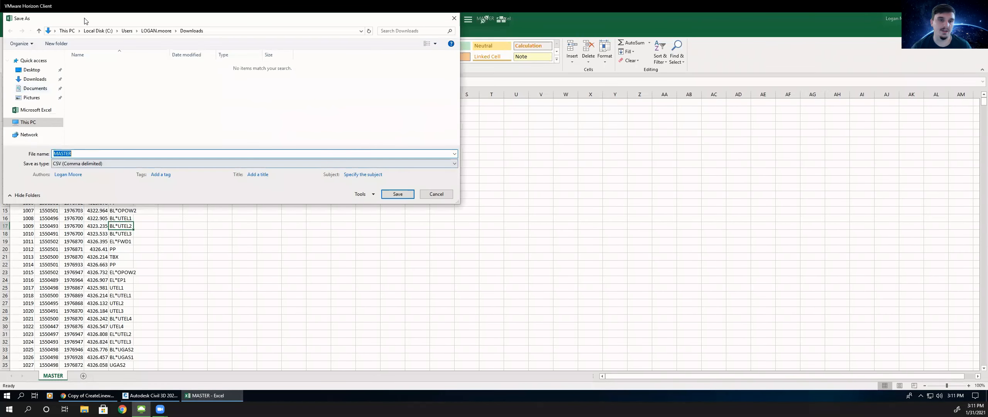
# - Save the CSV as MASTER.3 in the Civil3D2021 Week 3 folder on the network H drive
pyautogui.click(27, 123)
pyautogui.scroll(-3, 116, 131)
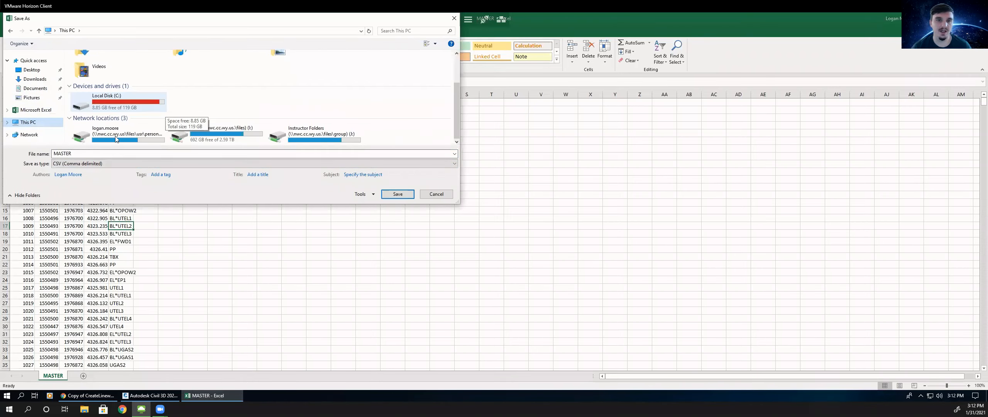
pyautogui.doubleClick(115, 137)
pyautogui.doubleClick(100, 92)
pyautogui.doubleClick(95, 90)
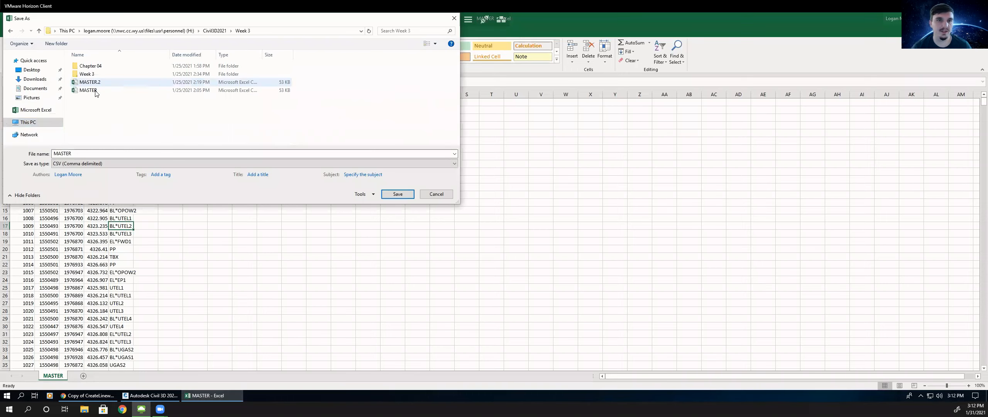
pyautogui.click(80, 155)
pyautogui.write('.3')
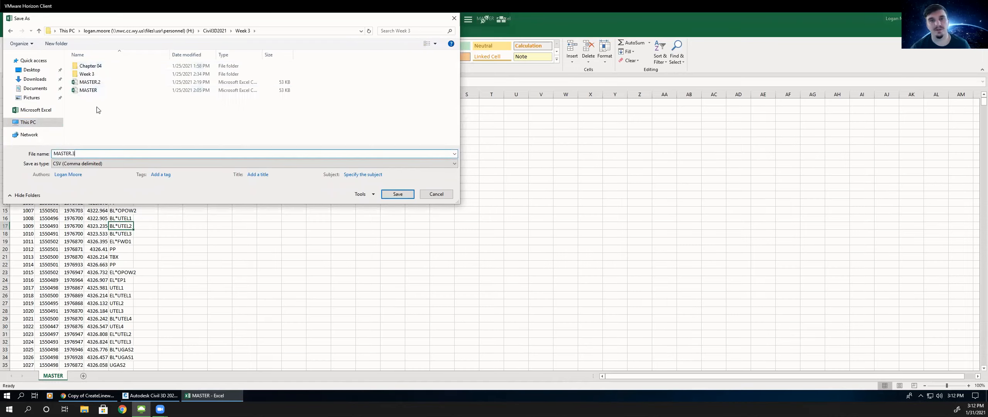
pyautogui.click(398, 194)
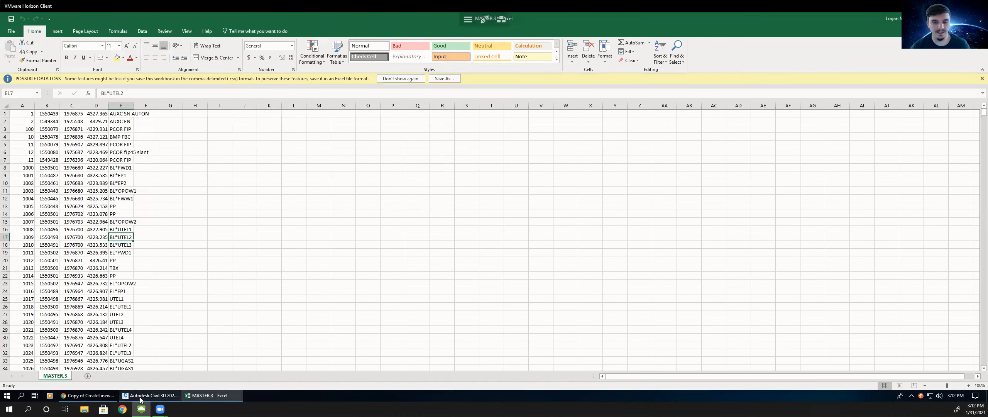
# - Return to the PDF handout and read the next exercise steps about the linework code set
pyautogui.click(151, 395)
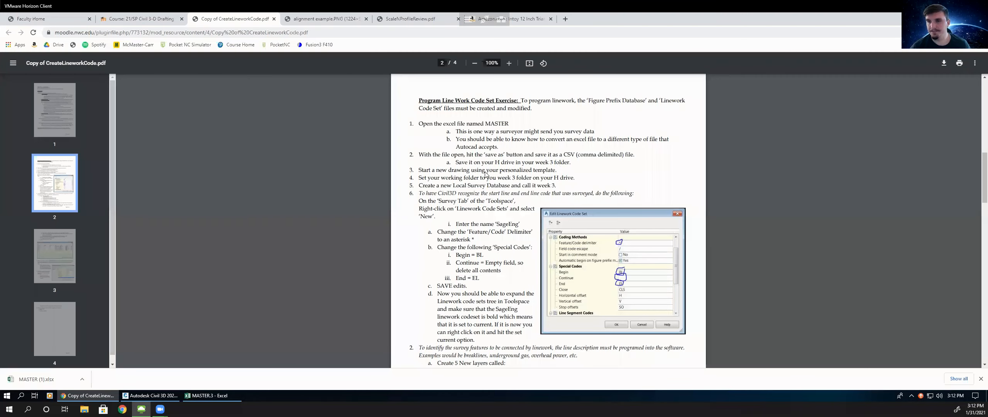
pyautogui.scroll(-1, 485, 174)
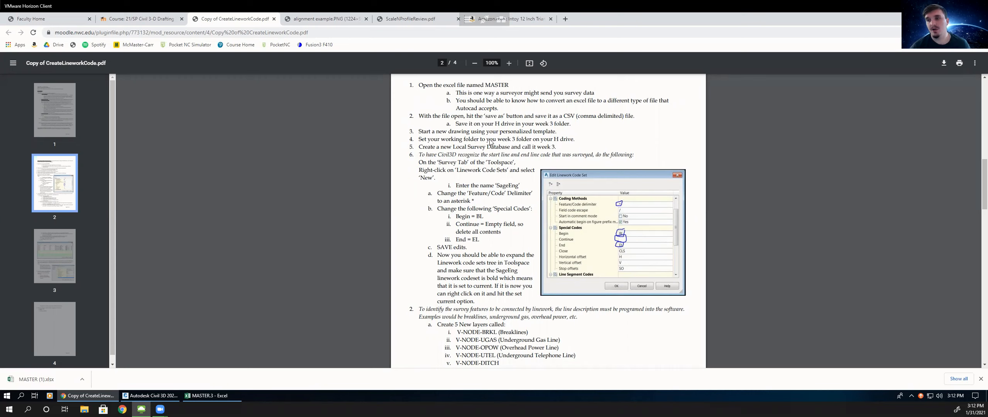
pyautogui.scroll(-1, 490, 142)
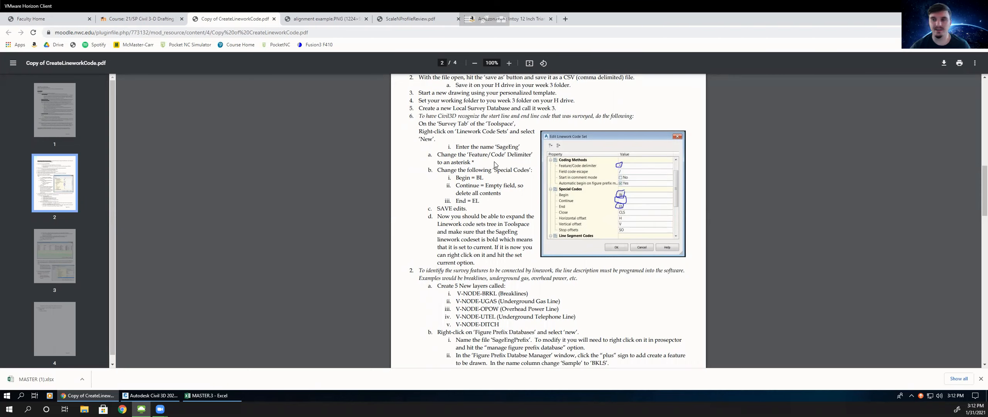
# - Switch to Civil 3D, start a new drawing from the personal template in the Civil3D2021 folder, and switch to Model space
pyautogui.click(147, 394)
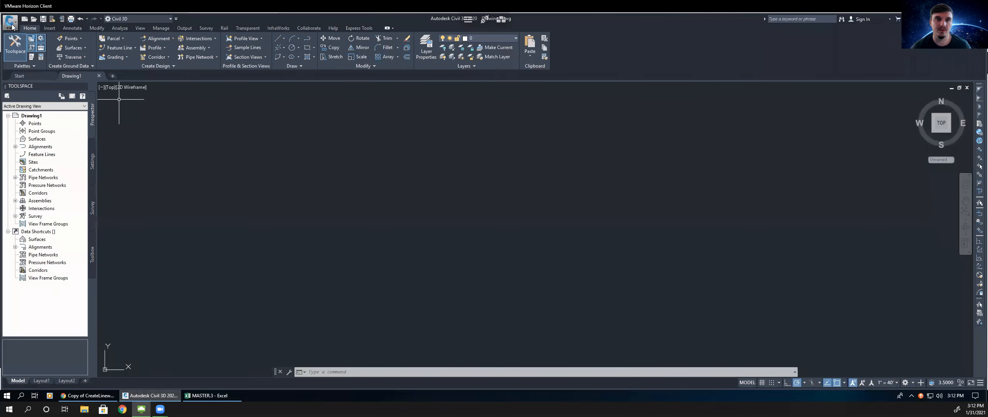
pyautogui.click(15, 27)
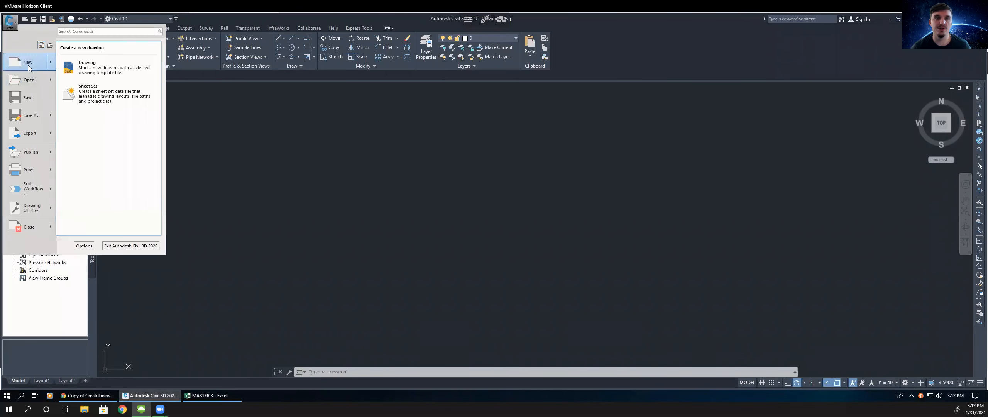
pyautogui.click(28, 68)
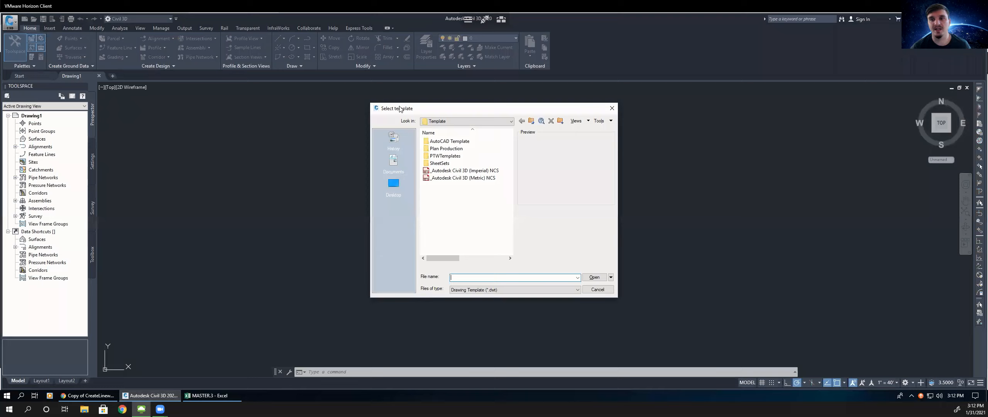
pyautogui.click(497, 122)
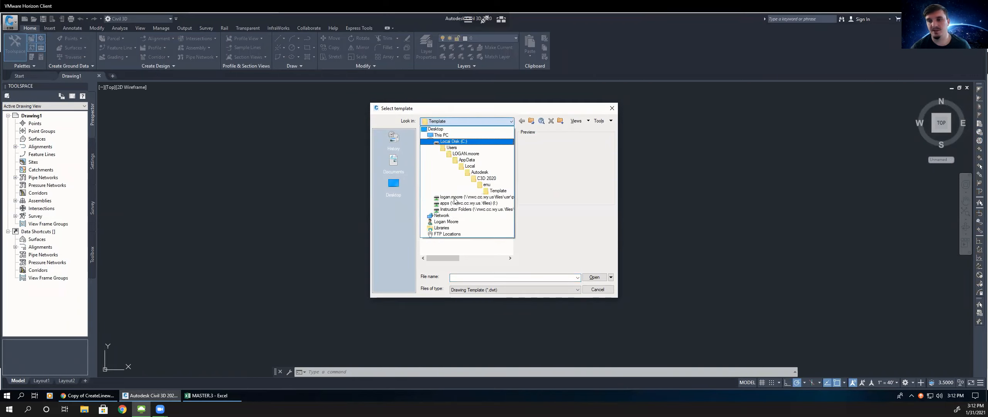
pyautogui.click(450, 197)
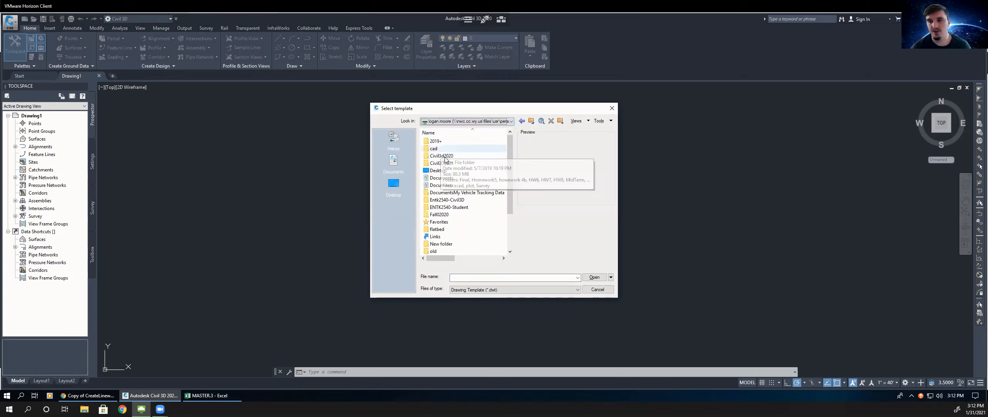
pyautogui.doubleClick(444, 163)
pyautogui.click(444, 164)
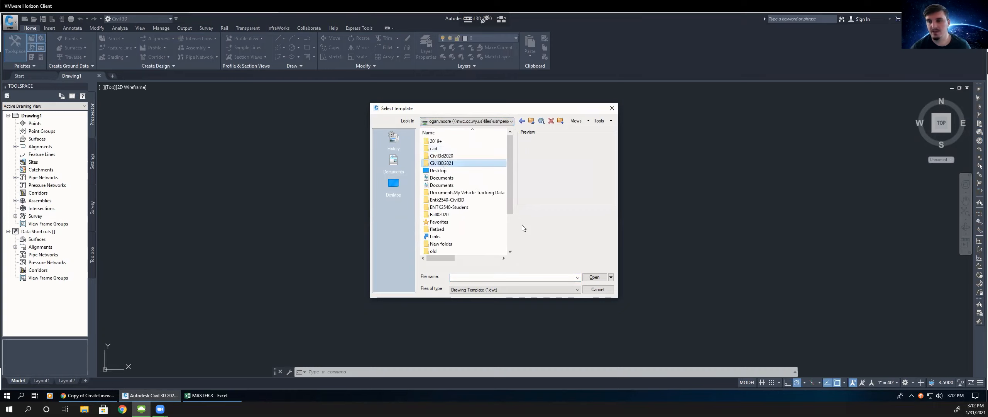
pyautogui.click(593, 278)
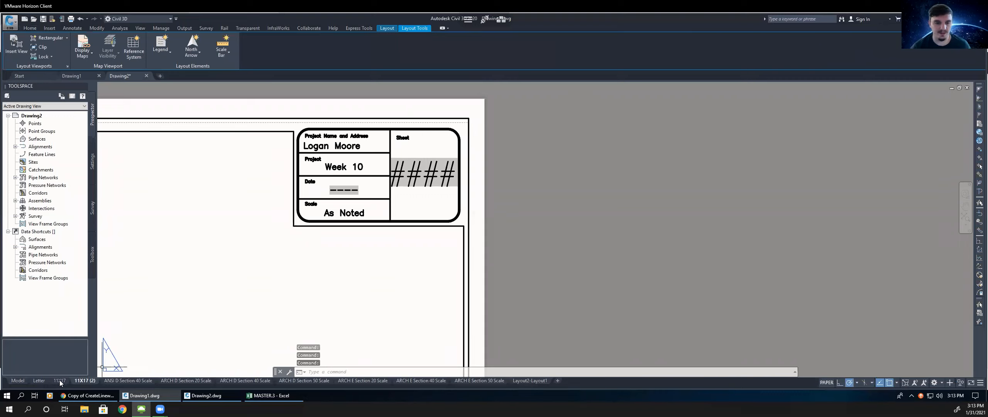
pyautogui.click(61, 380)
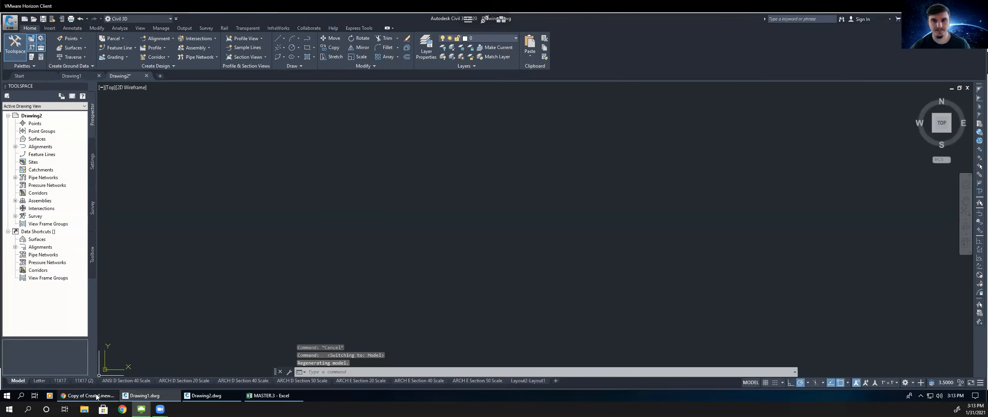
# - Review the exercise steps in the PDF handout again
pyautogui.scroll(1, 476, 152)
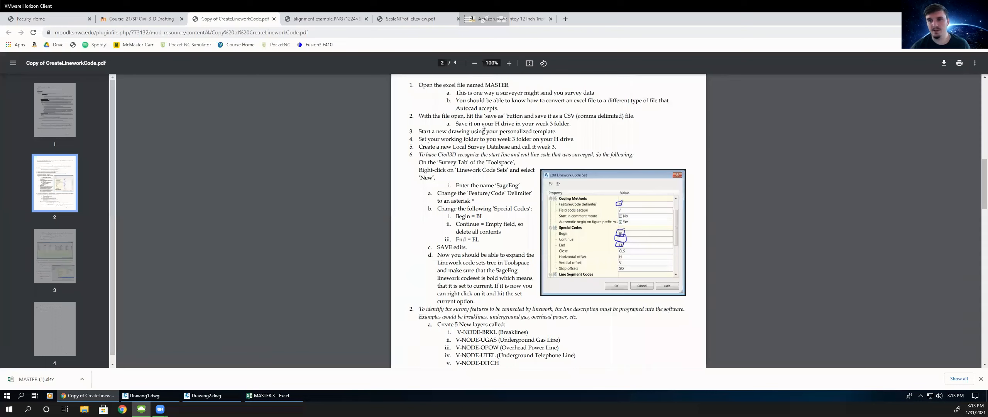
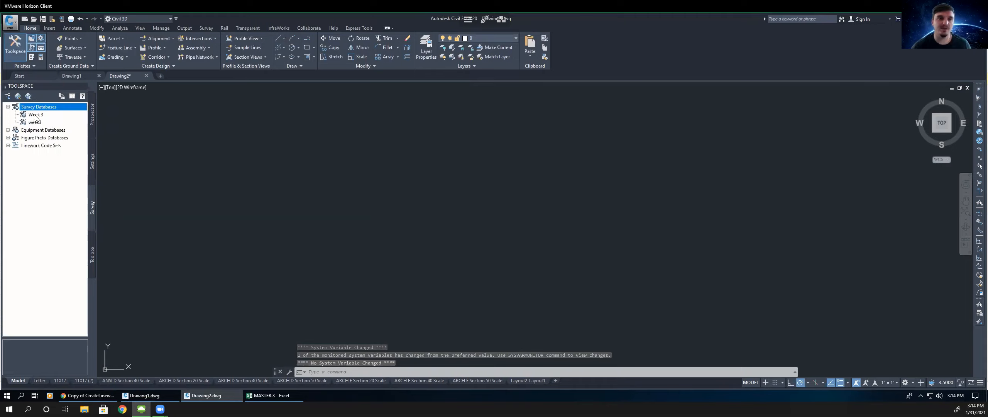
# - Open the week3 survey database for edit and expand its contents in the Survey toolspace
pyautogui.click(39, 118)
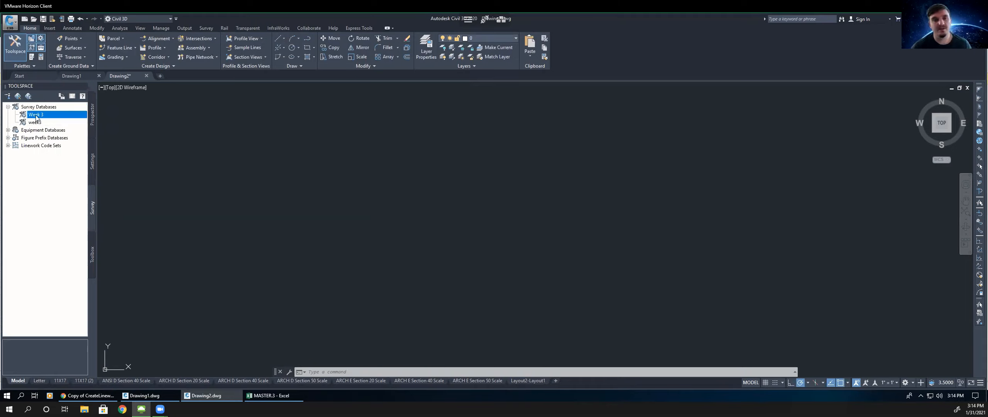
pyautogui.click(36, 122)
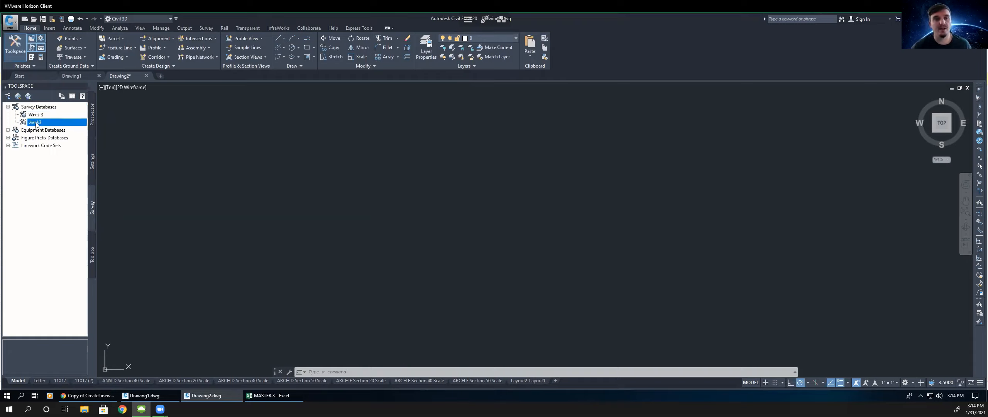
pyautogui.rightClick(35, 122)
pyautogui.click(34, 122)
pyautogui.rightClick(37, 123)
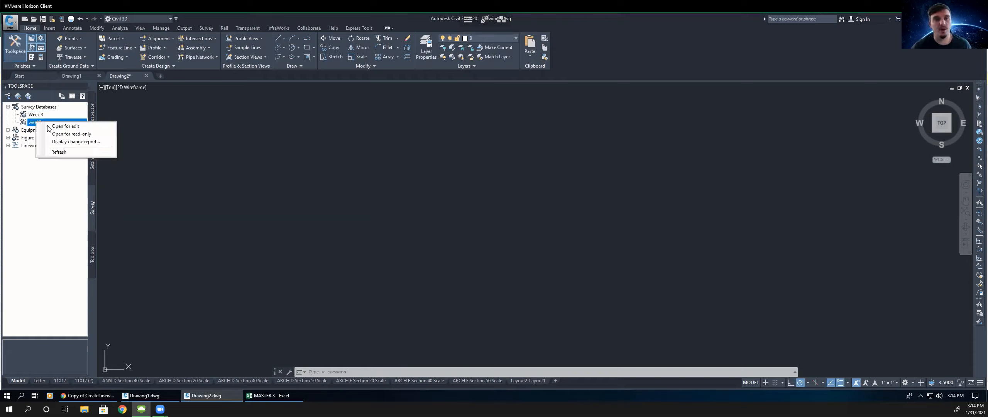
pyautogui.click(69, 127)
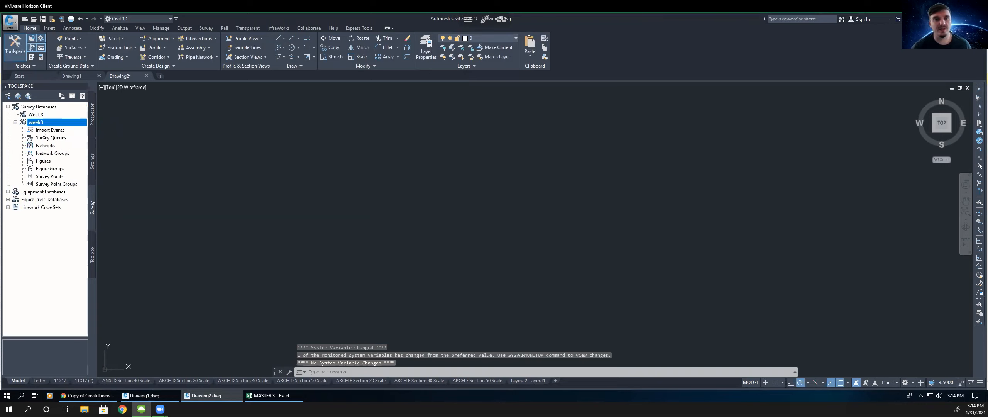
pyautogui.click(41, 132)
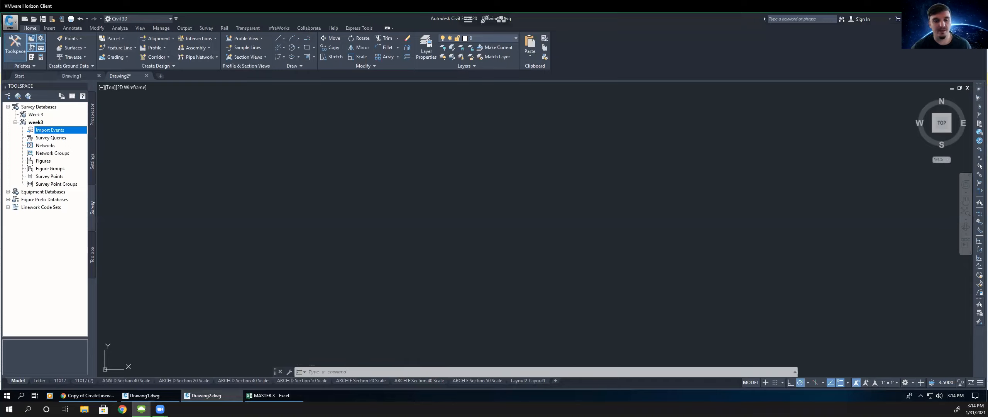
# - Read the handout's instructions for creating the linework code set
pyautogui.click(95, 395)
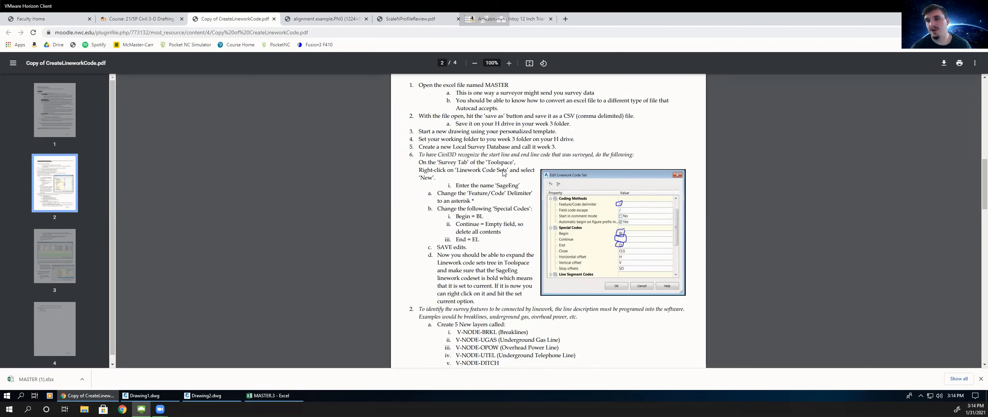
pyautogui.moveTo(456, 170); pyautogui.dragTo(509, 170)
pyautogui.click(645, 241)
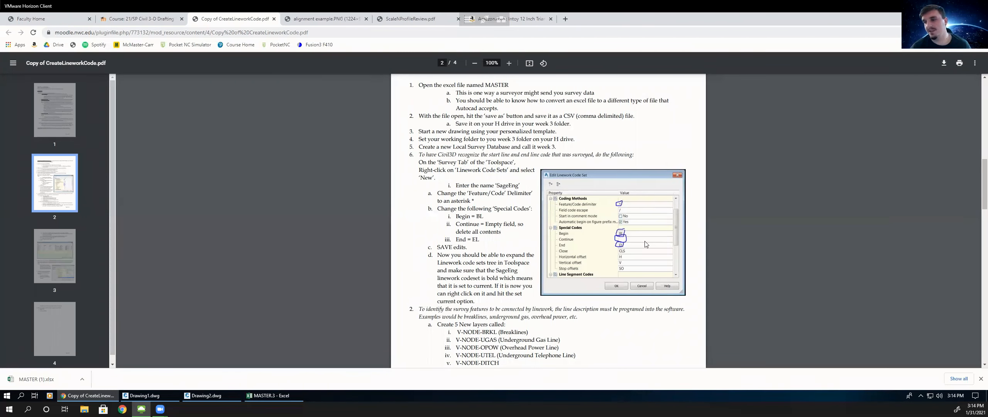
pyautogui.scroll(-1, 628, 185)
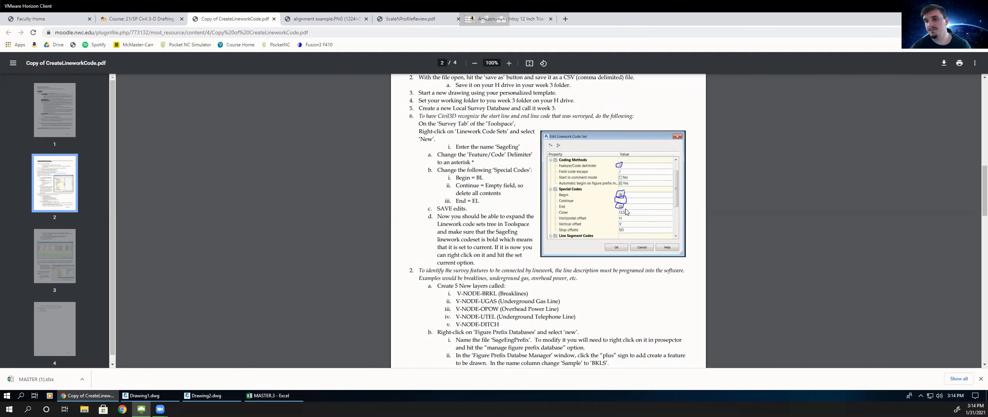
pyautogui.scroll(-1, 629, 214)
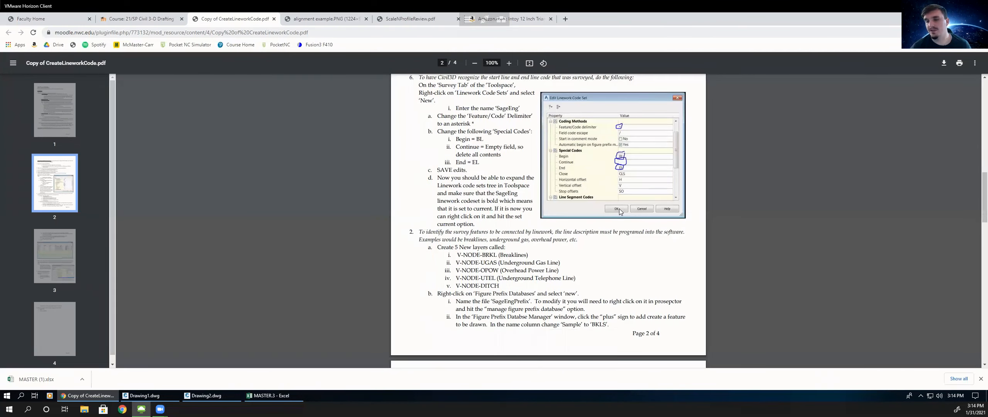
pyautogui.scroll(1, 502, 178)
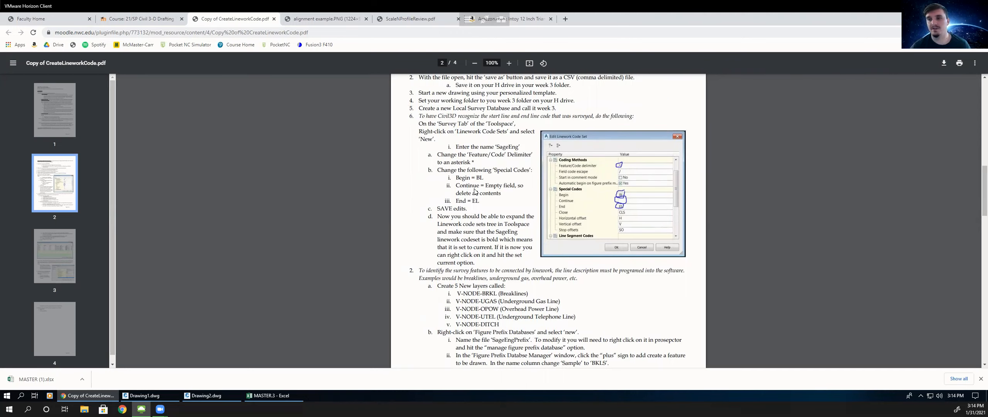
pyautogui.scroll(1, 475, 191)
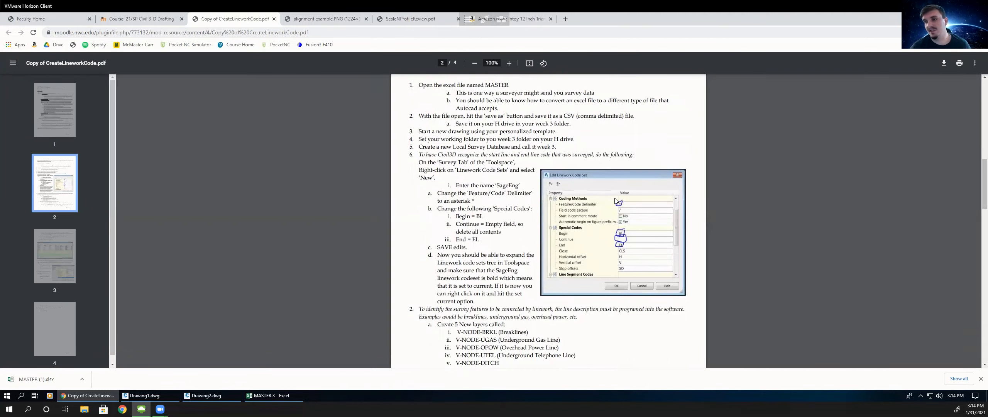
# - Review the point descriptions in the MASTER.3 spreadsheet
pyautogui.click(278, 395)
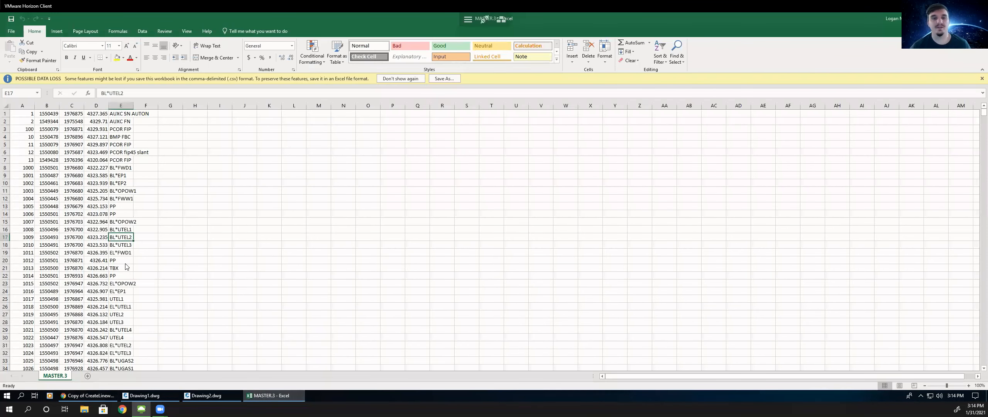
pyautogui.scroll(-13, 128, 268)
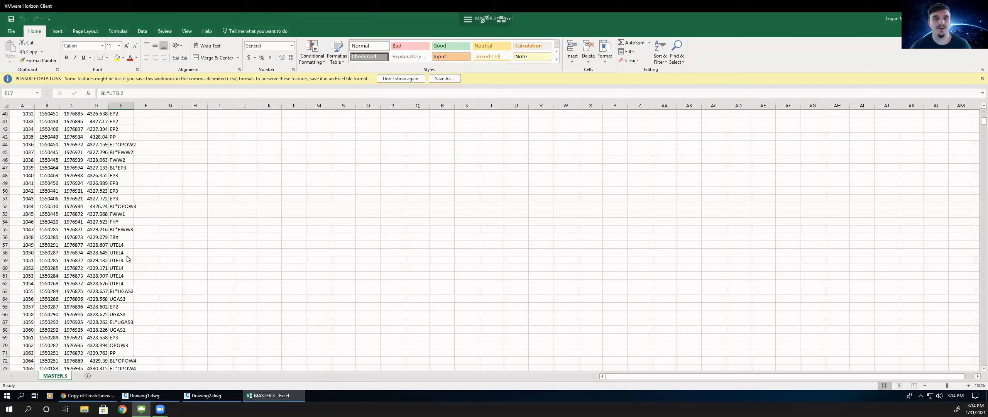
pyautogui.scroll(13, 112, 209)
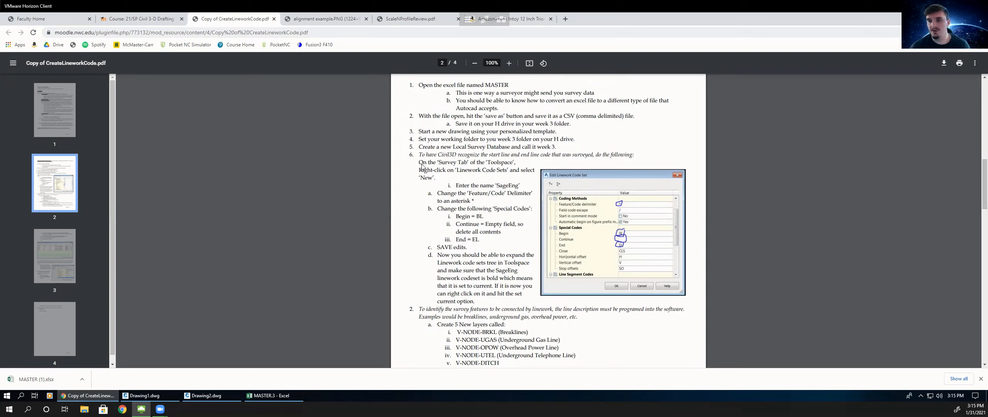
# - Study the handout's code set name and special code values for Begin, Continue and End
pyautogui.moveTo(482, 165); pyautogui.dragTo(508, 170)
pyautogui.moveTo(419, 177); pyautogui.dragTo(435, 179)
pyautogui.click(481, 188)
pyautogui.moveTo(499, 188); pyautogui.dragTo(518, 190)
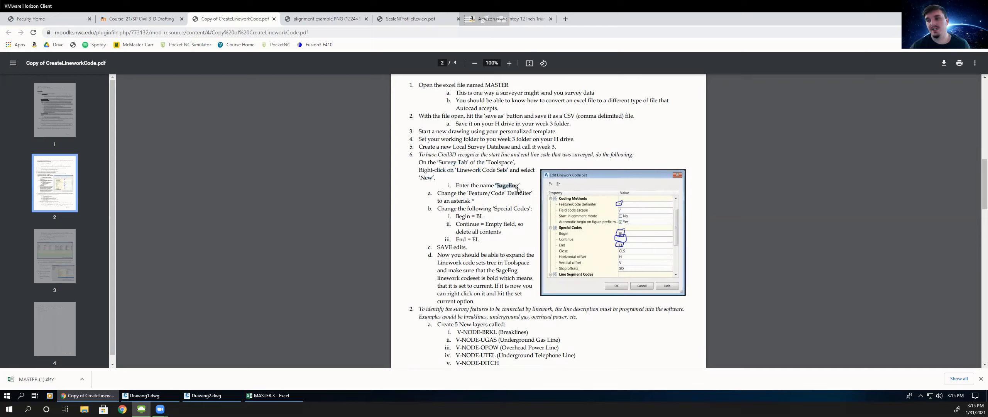
pyautogui.click(498, 187)
pyautogui.moveTo(497, 188); pyautogui.dragTo(517, 189)
pyautogui.click(493, 191)
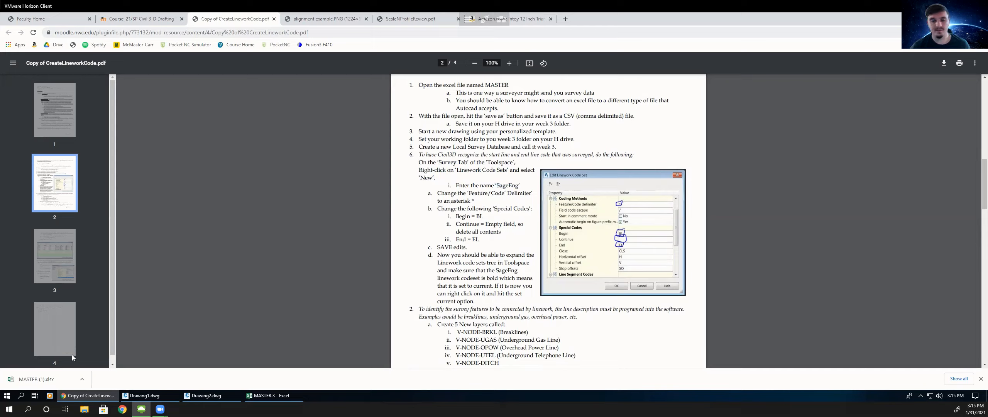
# - Switch between the spreadsheet, the drawing's toolspace tabs and the handout to locate the Survey tab instructions
pyautogui.click(270, 396)
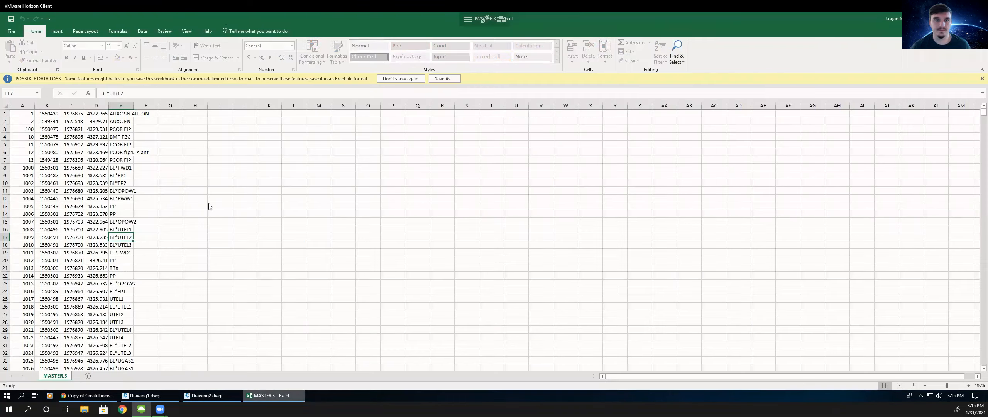
pyautogui.click(207, 399)
pyautogui.click(204, 396)
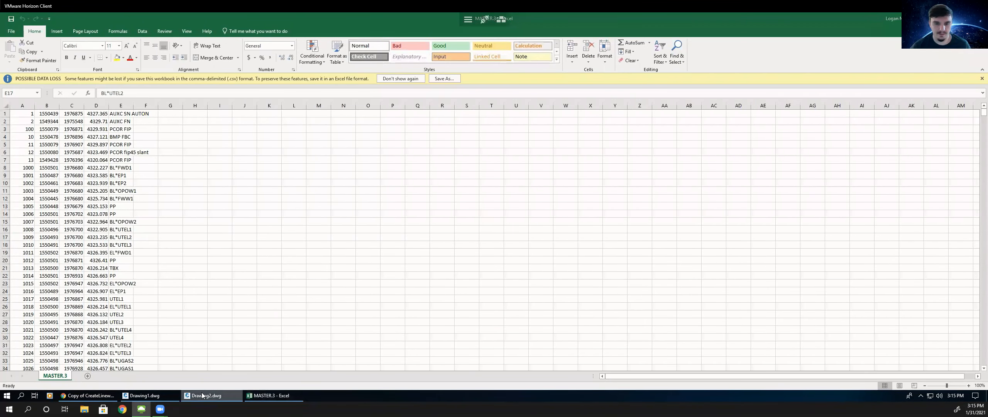
pyautogui.click(203, 395)
pyautogui.click(50, 130)
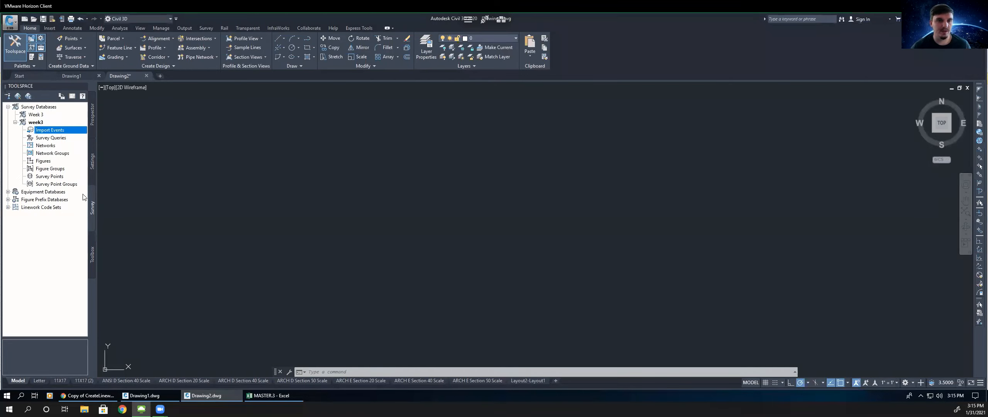
pyautogui.click(93, 120)
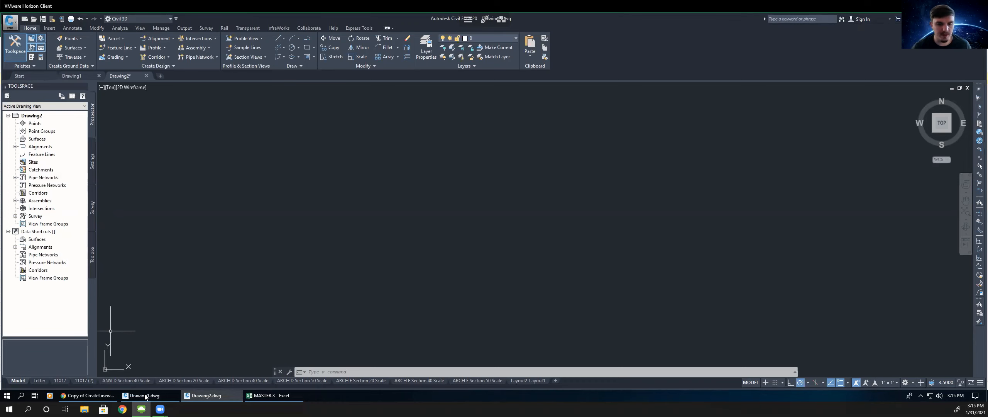
pyautogui.click(98, 394)
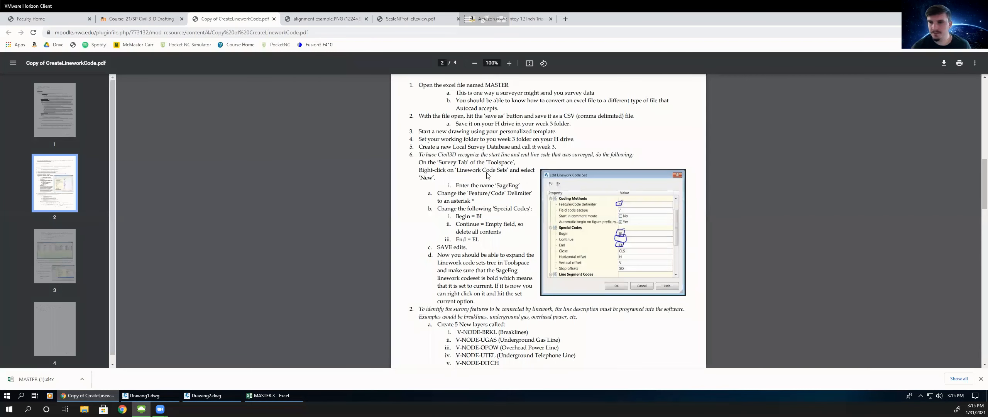
pyautogui.moveTo(431, 163); pyautogui.dragTo(483, 163)
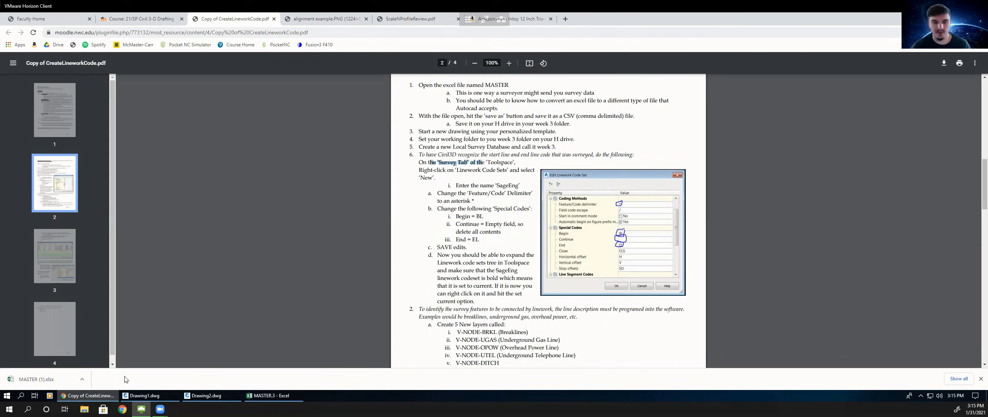
# - Create a new linework code set named SageEng from the Survey toolspace
pyautogui.click(205, 395)
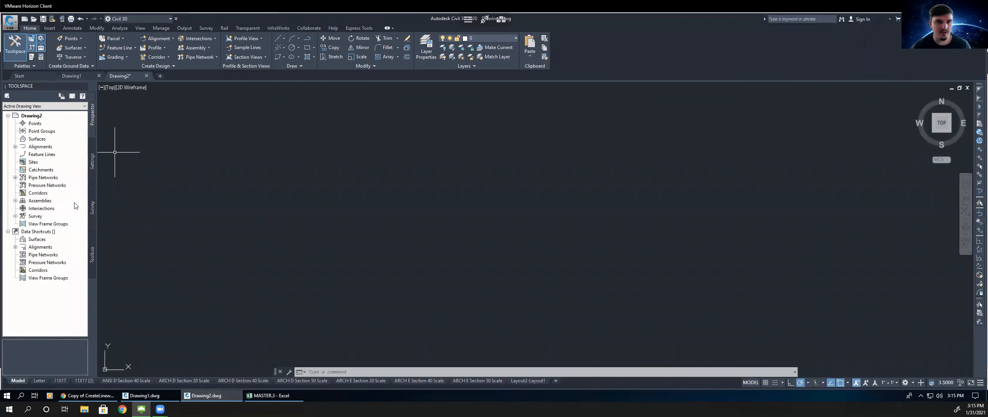
pyautogui.click(92, 208)
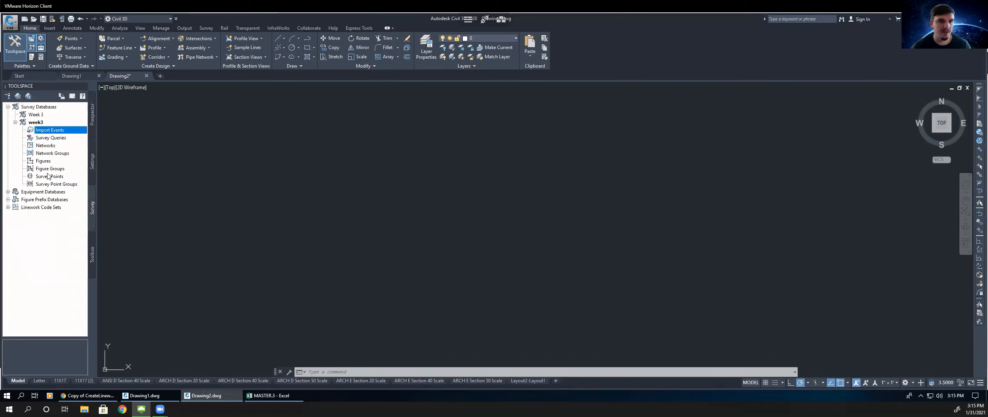
pyautogui.click(28, 209)
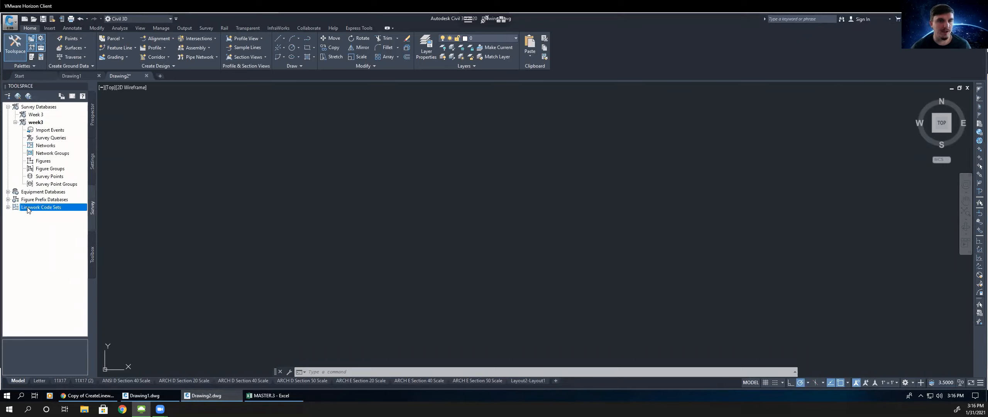
pyautogui.rightClick(29, 208)
pyautogui.click(40, 212)
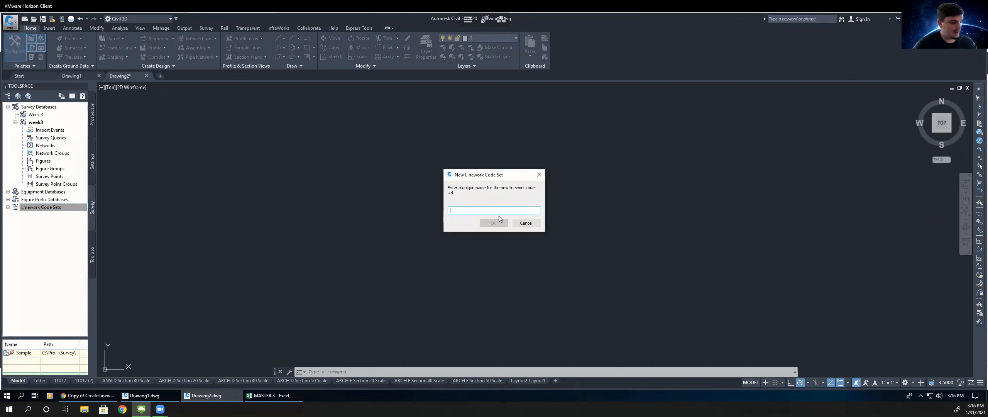
pyautogui.write('SageEng')
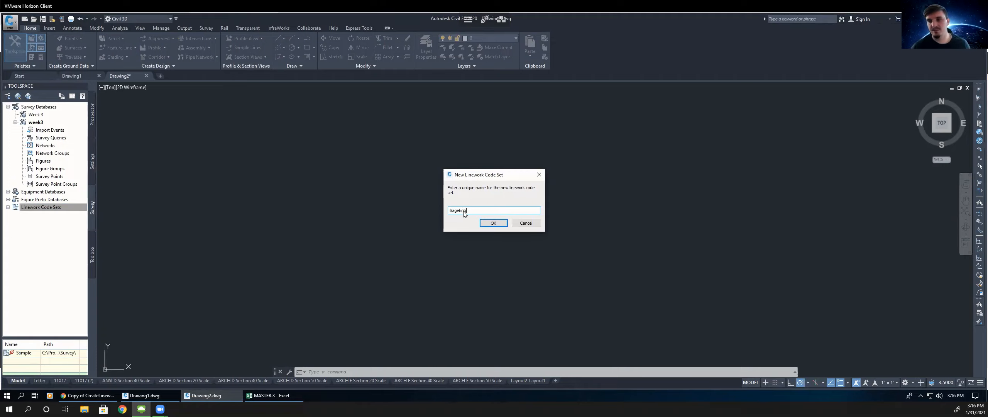
pyautogui.moveTo(473, 211); pyautogui.dragTo(435, 217)
pyautogui.click(493, 223)
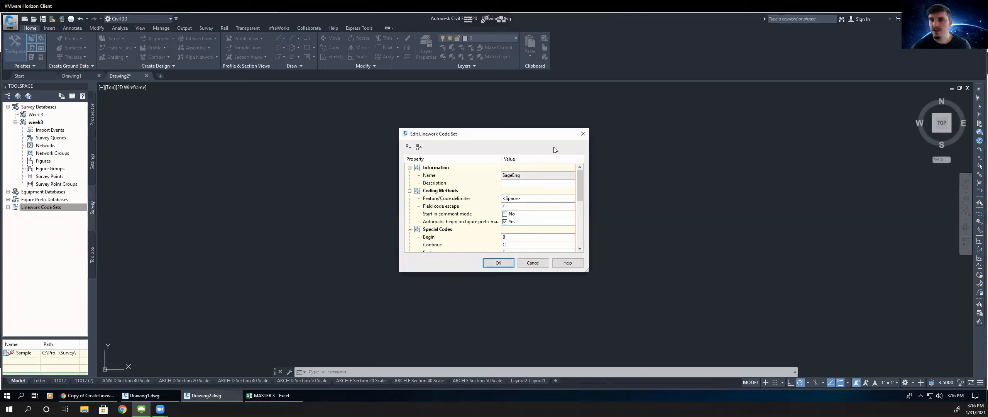
# - Set the code set's field code escape to * and the Begin special code to BL
pyautogui.click(515, 207)
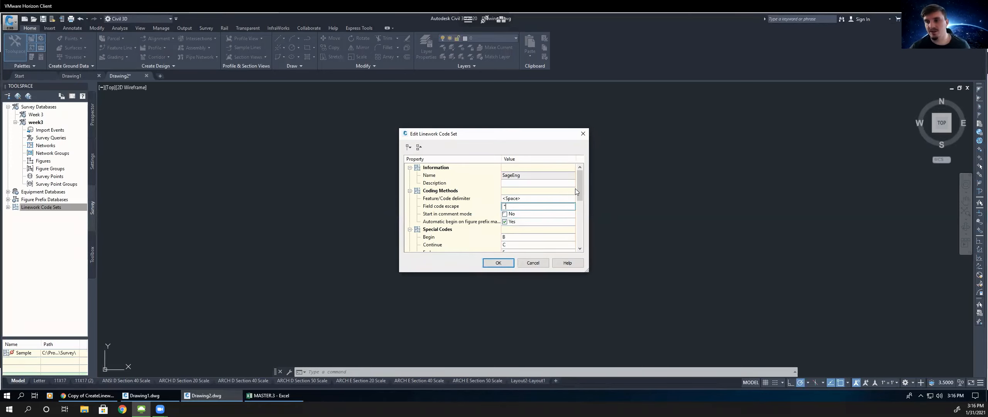
pyautogui.write('*')
pyautogui.click(511, 238)
pyautogui.write('L')
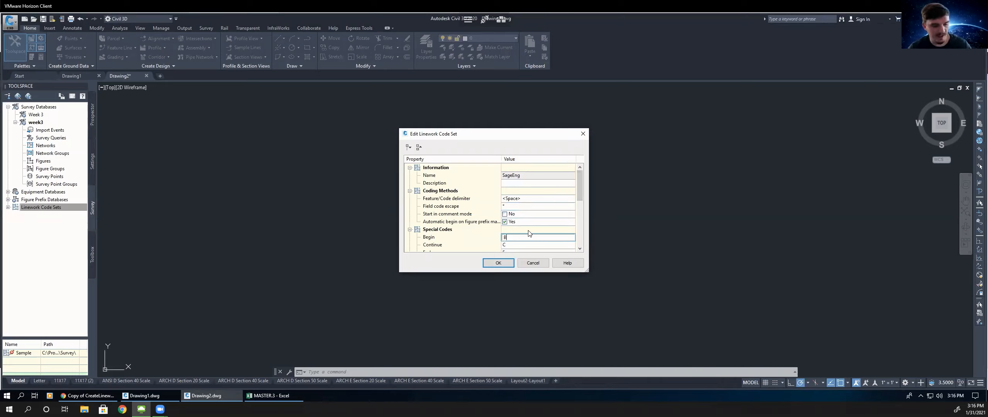
# - Clear the Continue special code, set End to EL, save the code set, and expand the Linework Code Sets list
pyautogui.click(512, 246)
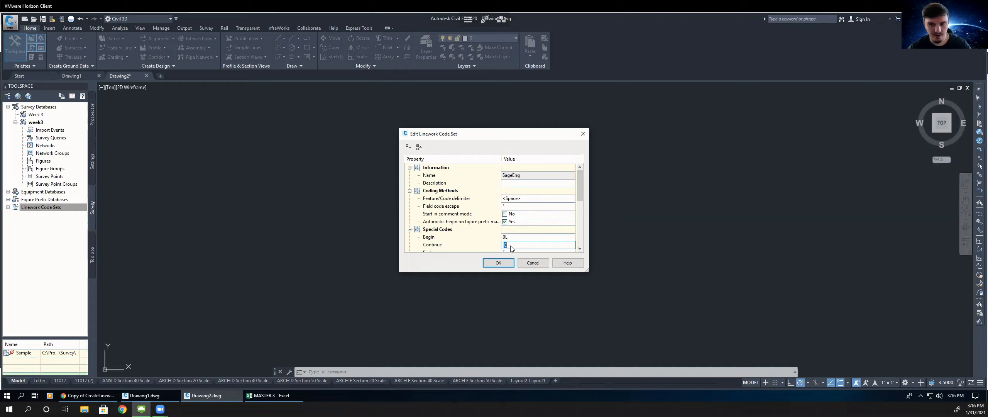
pyautogui.press('BackSpace')
pyautogui.click(580, 197)
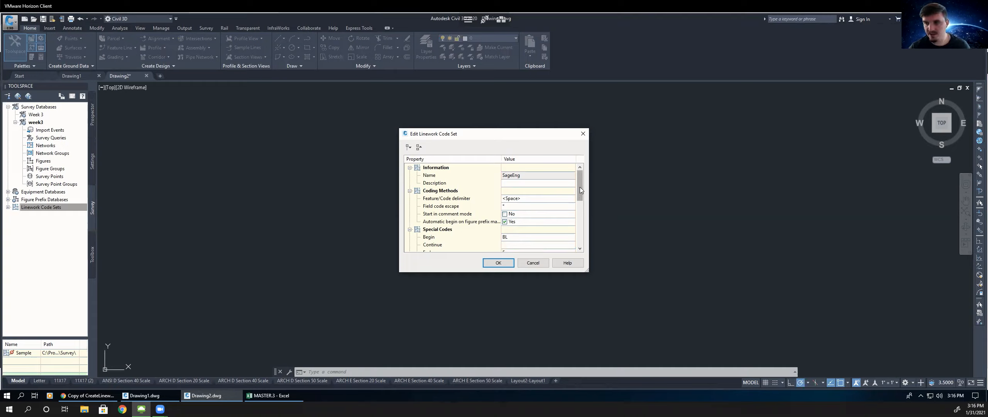
pyautogui.scroll(-2, 580, 201)
pyautogui.click(510, 207)
pyautogui.write('L')
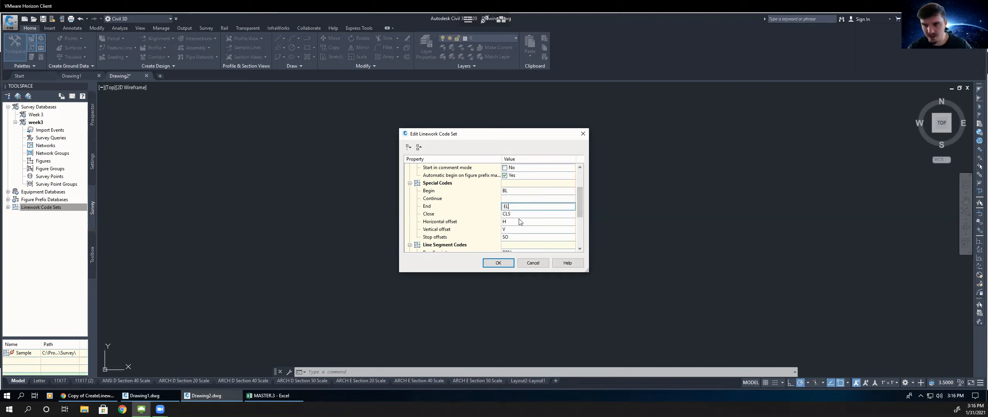
pyautogui.click(497, 263)
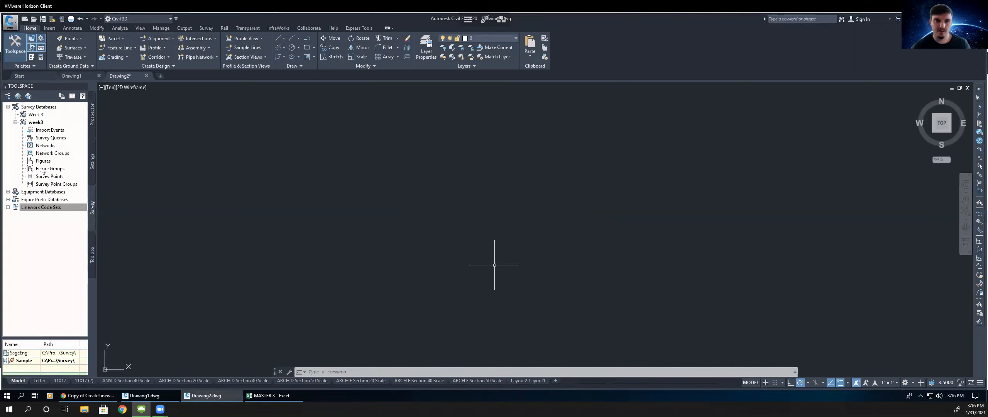
pyautogui.click(12, 207)
pyautogui.click(7, 208)
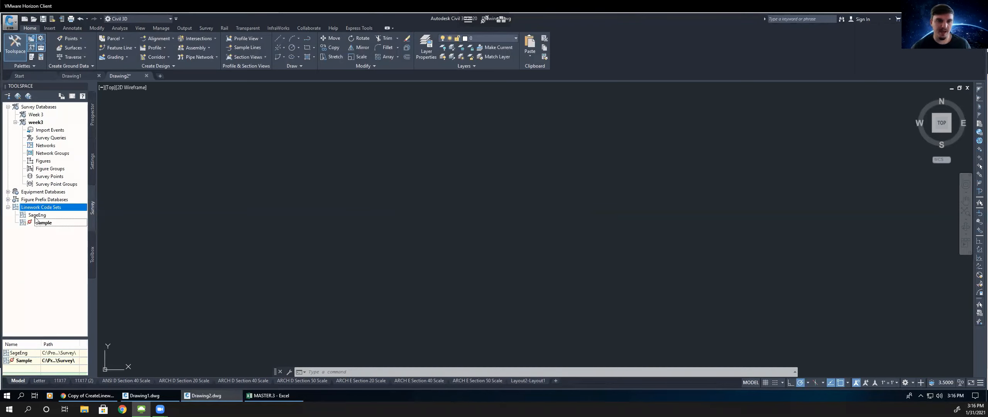
# - Make the SageEng linework code set the current code set
pyautogui.click(38, 215)
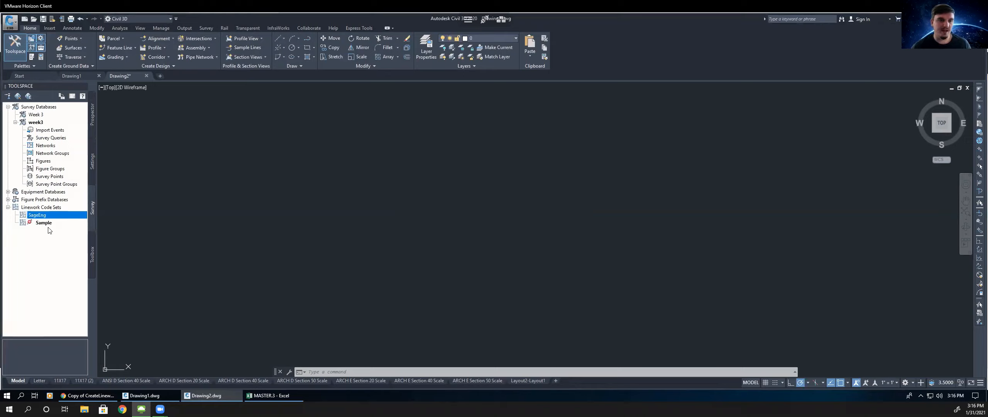
pyautogui.click(46, 223)
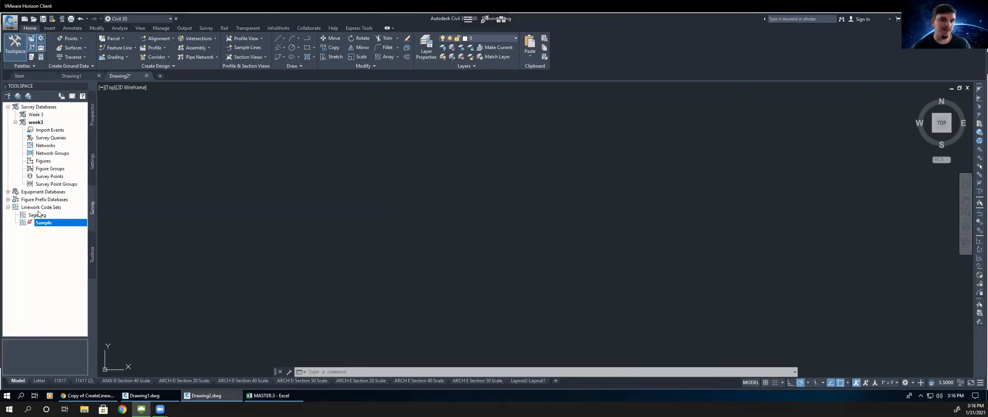
pyautogui.rightClick(38, 215)
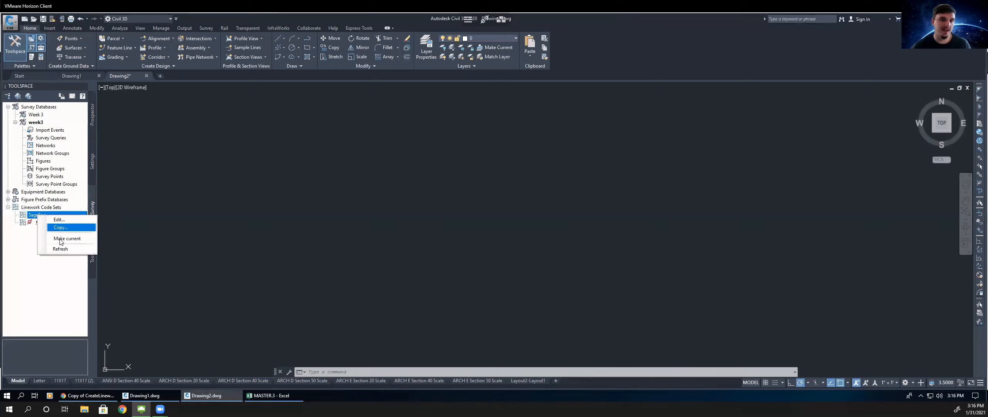
pyautogui.click(60, 238)
pyautogui.click(44, 223)
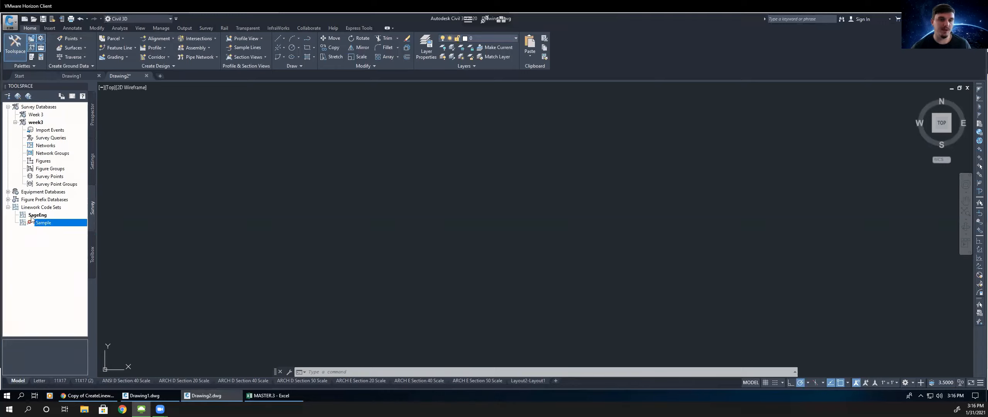
pyautogui.click(88, 395)
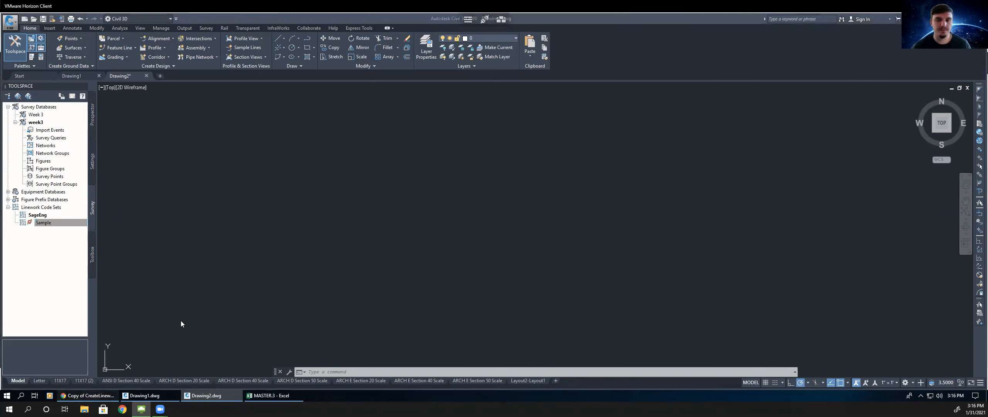
# - Switch to the handout and read the next instructions about the five V-NODE layers to create
pyautogui.click(451, 197)
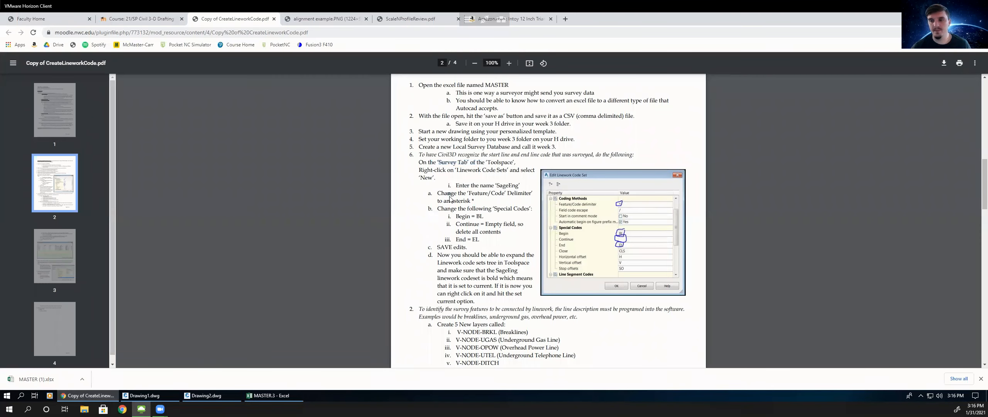
pyautogui.scroll(-1, 450, 198)
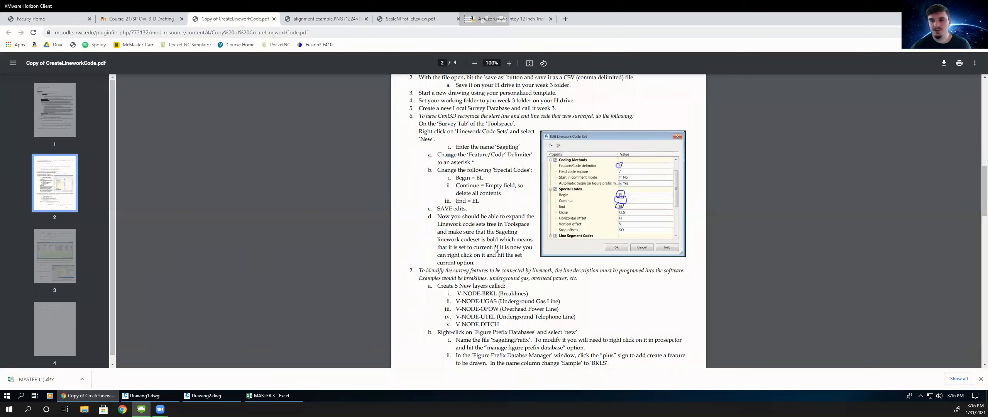
pyautogui.scroll(-3, 495, 247)
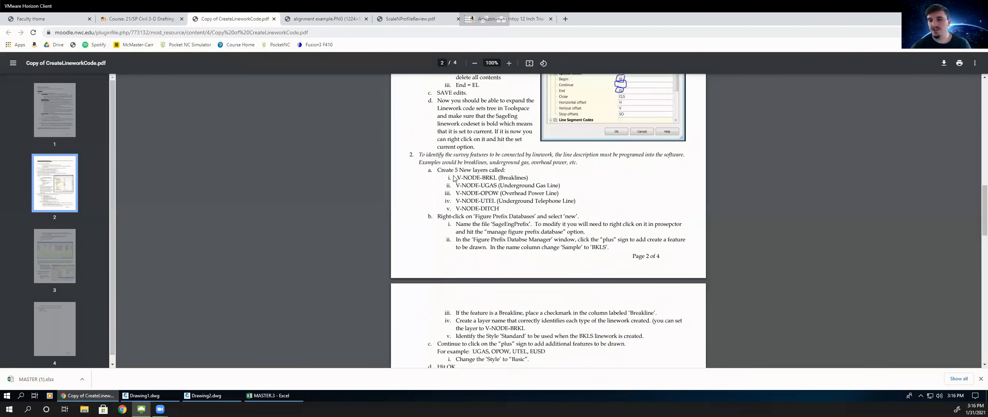
pyautogui.moveTo(451, 170)
pyautogui.mouseDown()
pyautogui.moveTo(531, 210)
pyautogui.moveTo(456, 178)
pyautogui.mouseUp()
pyautogui.click(507, 205)
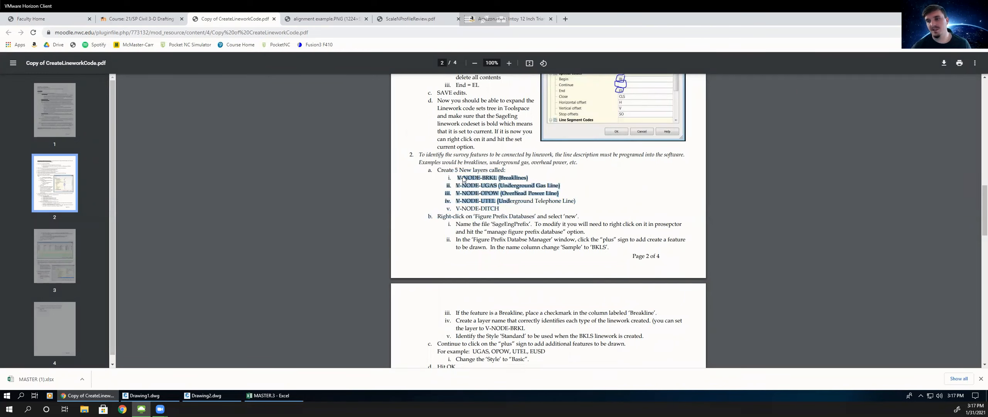
pyautogui.click(463, 179)
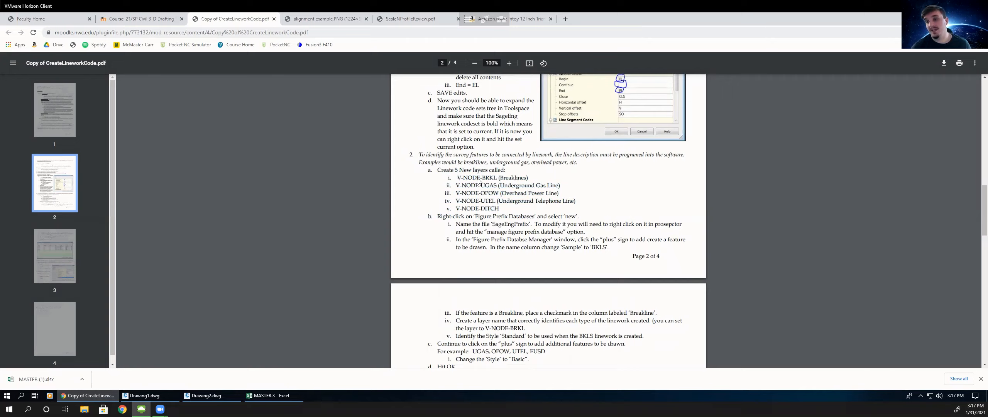
pyautogui.click(457, 180)
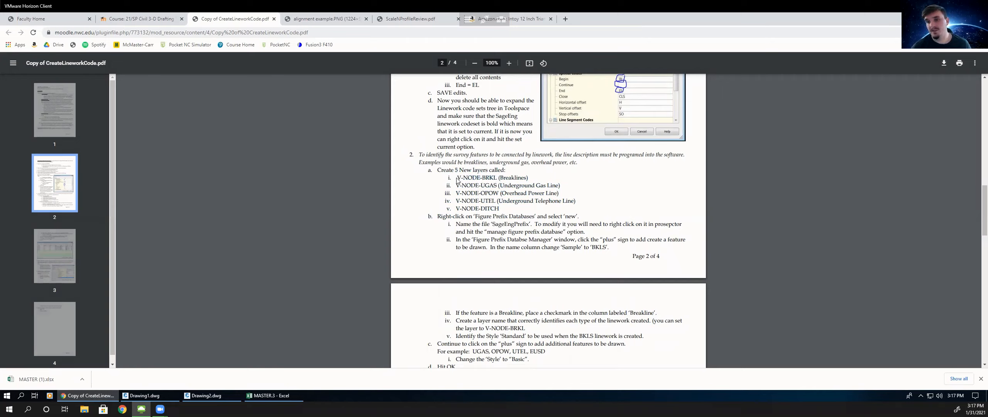
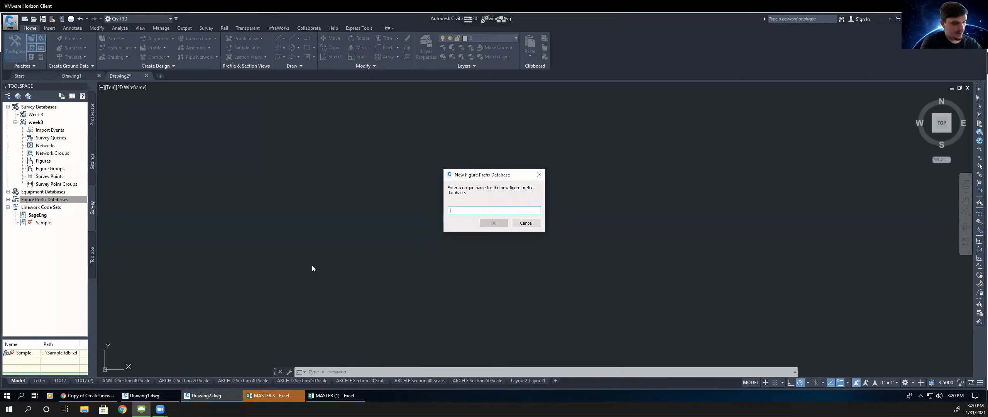
# - Create a new figure prefix database named SageEngPrefix
pyautogui.write('SageEngPrefix')
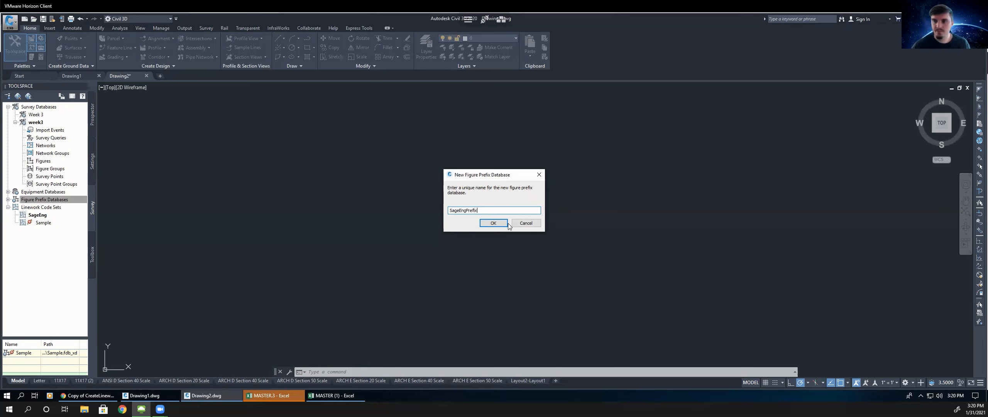
pyautogui.click(494, 223)
# - Open SageEngPrefix in the Figure Prefix Database Manager and add a new figure prefix row
pyautogui.click(8, 200)
pyautogui.rightClick(34, 207)
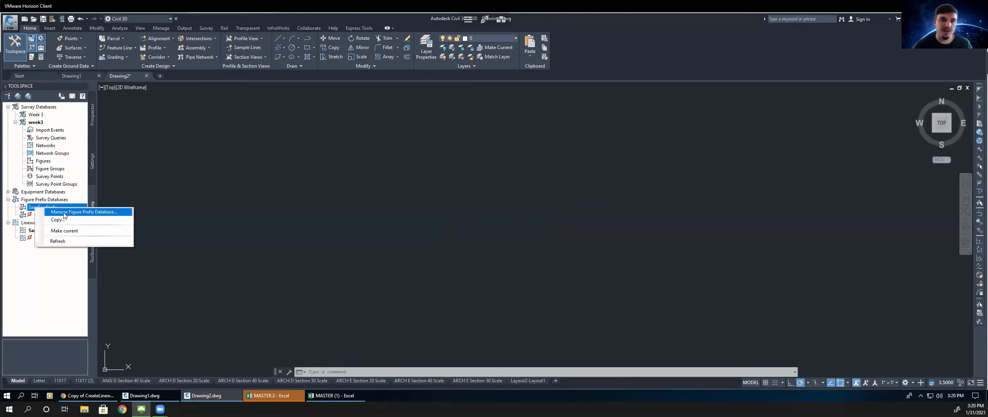
pyautogui.click(79, 213)
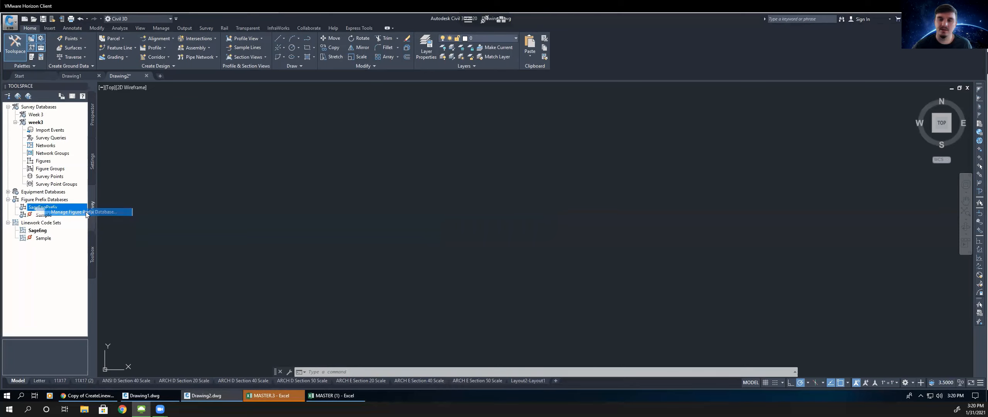
pyautogui.moveTo(382, 137)
pyautogui.mouseDown()
pyautogui.moveTo(396, 135)
pyautogui.moveTo(373, 133)
pyautogui.mouseUp()
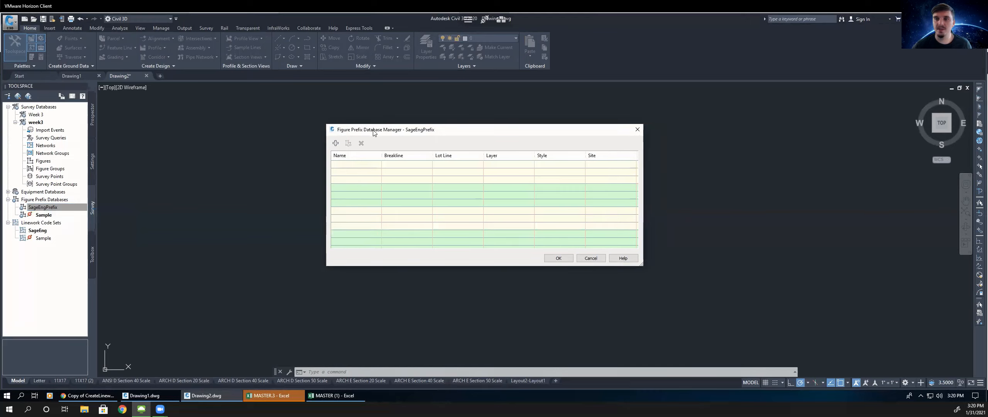
pyautogui.click(335, 144)
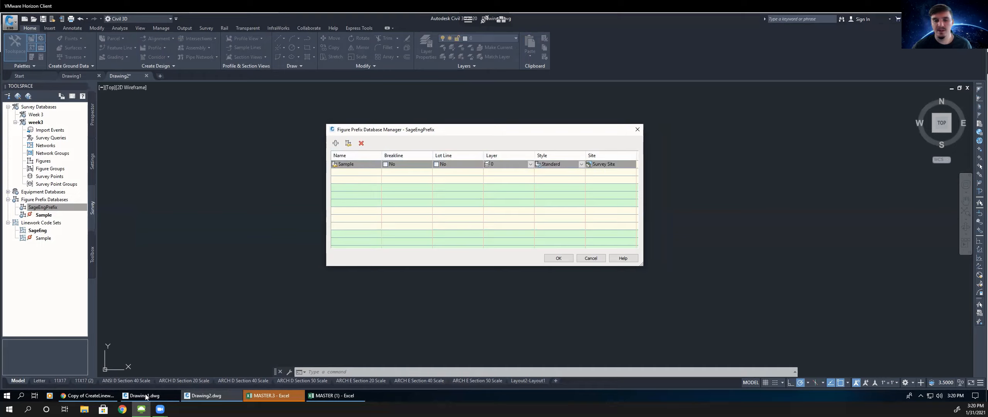
# - Review the handout's figure prefix instructions and example table
pyautogui.click(87, 395)
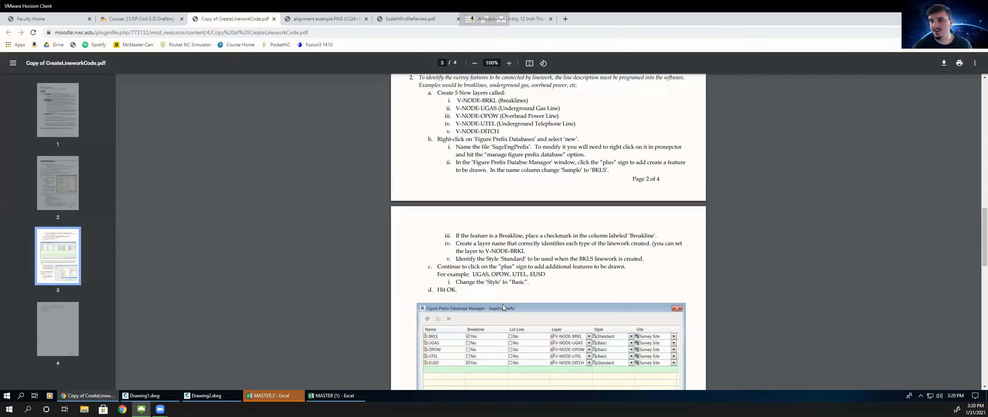
pyautogui.scroll(-4, 503, 307)
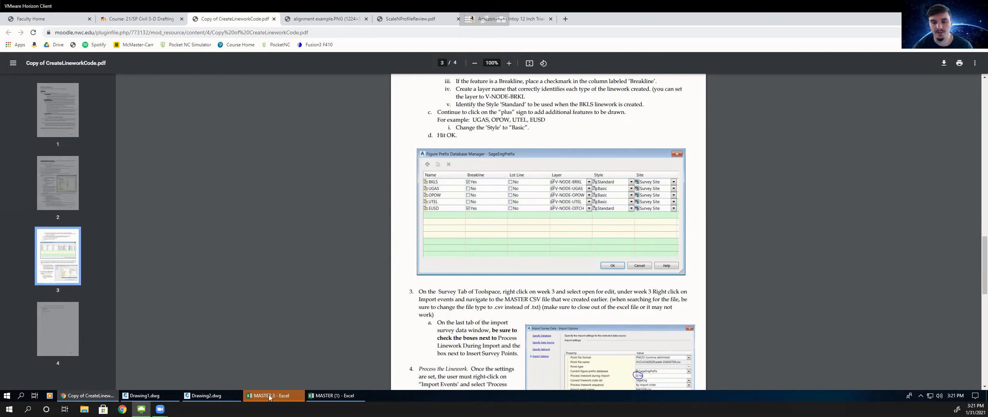
pyautogui.click(229, 396)
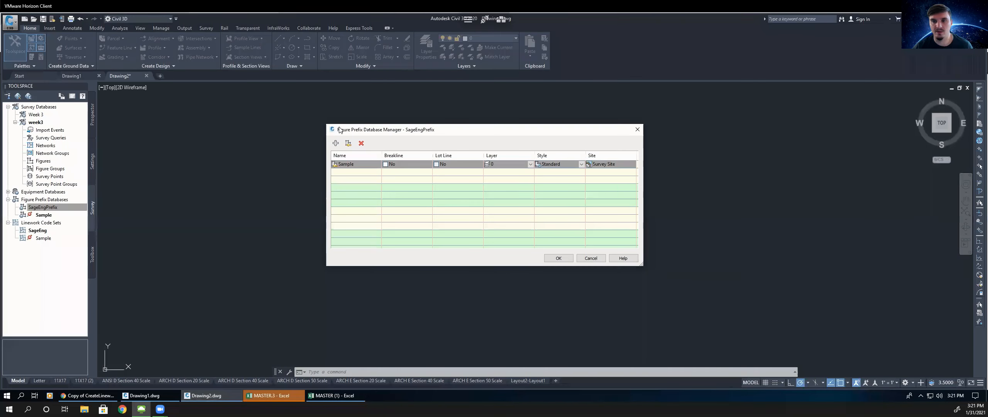
pyautogui.click(343, 159)
pyautogui.click(347, 164)
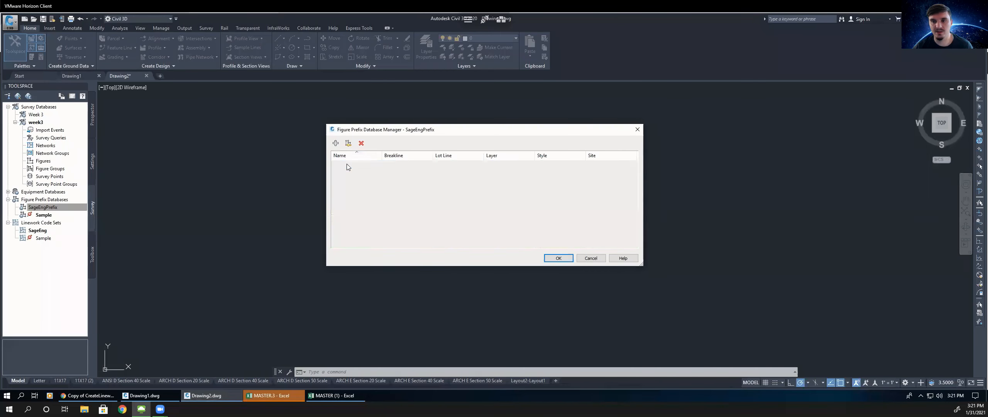
pyautogui.moveTo(358, 167); pyautogui.dragTo(301, 170)
pyautogui.click(301, 170)
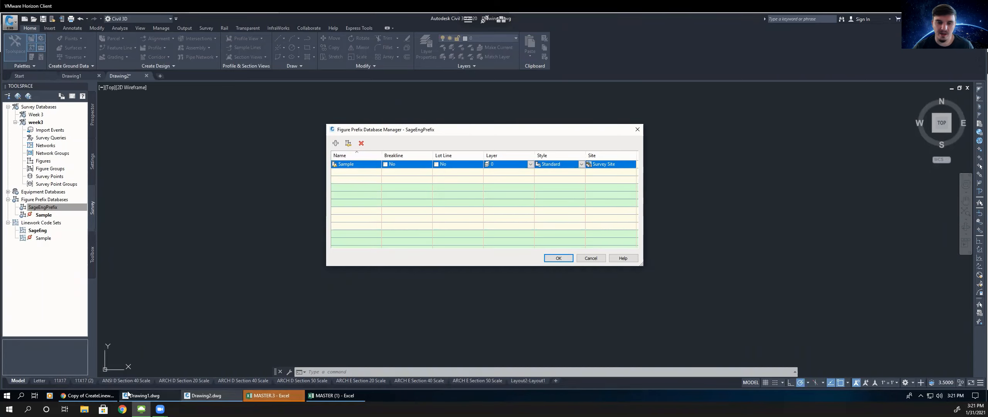
pyautogui.click(106, 393)
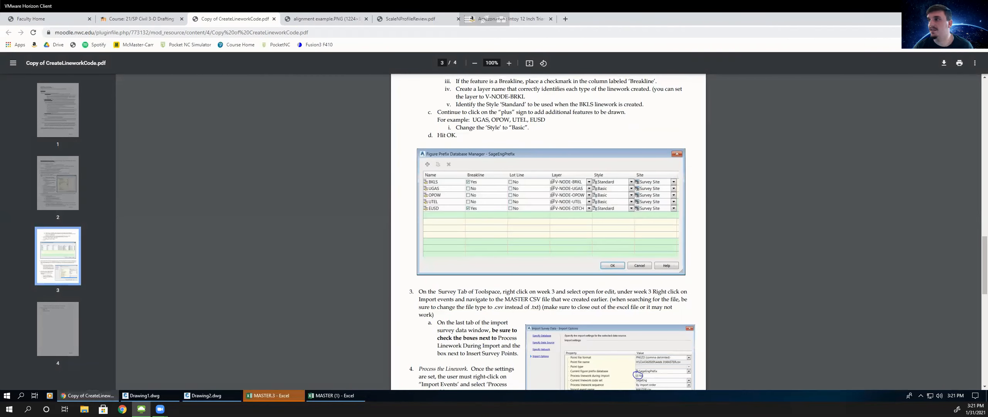
pyautogui.click(944, 18)
# - Rename the new figure prefix BKLS and mark it as a breakline
pyautogui.doubleClick(351, 163)
pyautogui.doubleClick(351, 164)
pyautogui.write('BKLS')
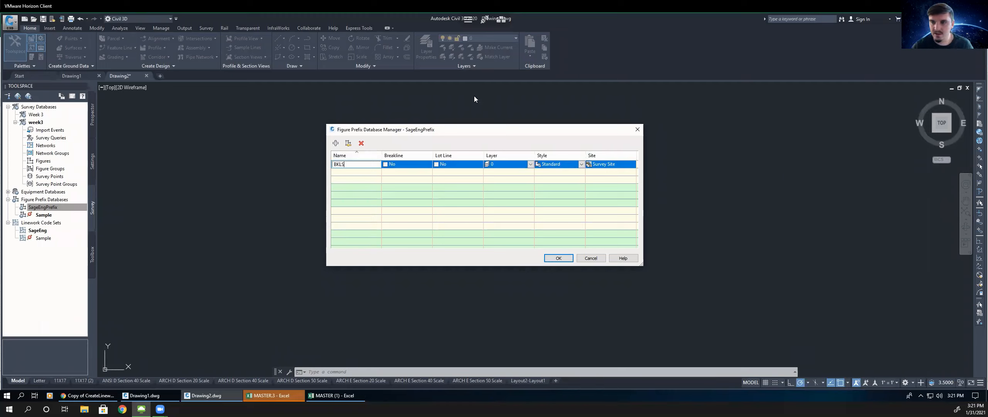
pyautogui.click(385, 164)
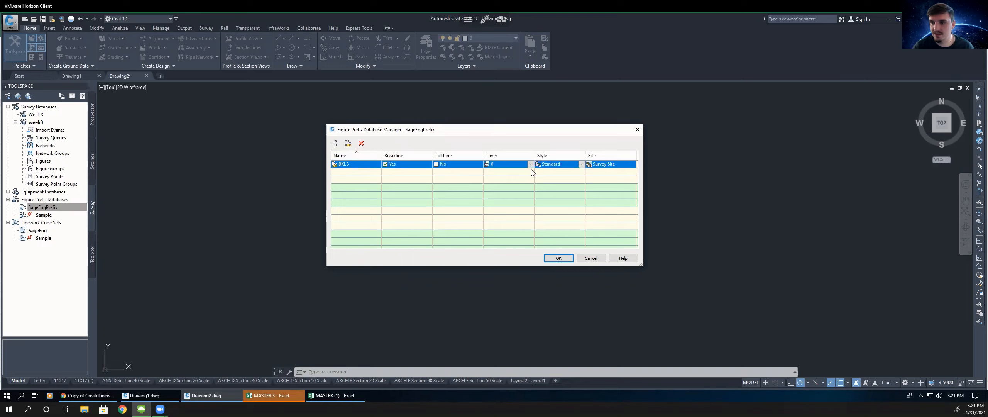
# - Assign layer V-NODE-BRKL and Standard style to the BKLS figure prefix
pyautogui.click(529, 164)
pyautogui.click(531, 165)
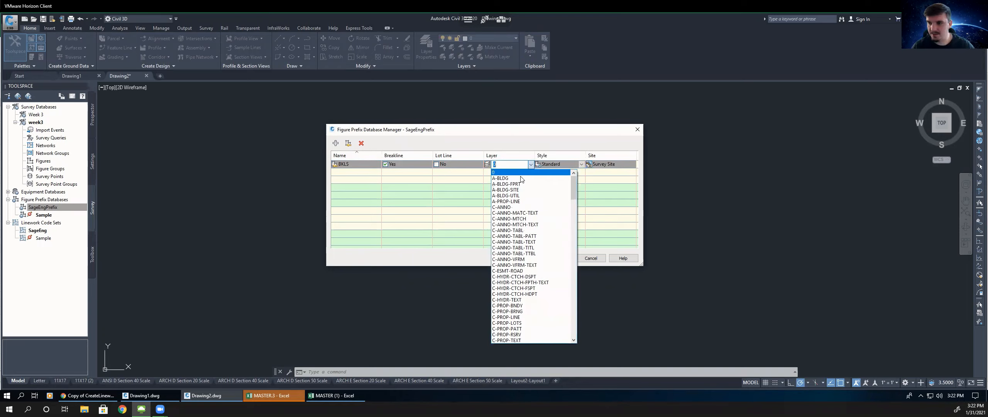
pyautogui.write('V')
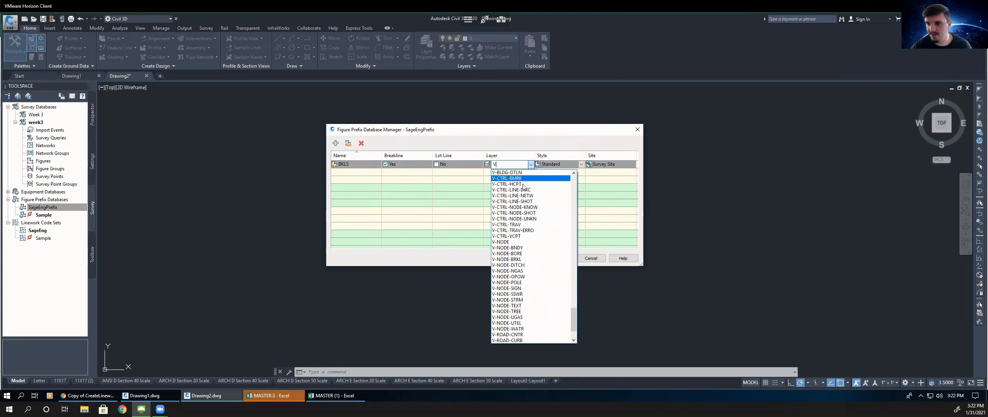
pyautogui.click(529, 259)
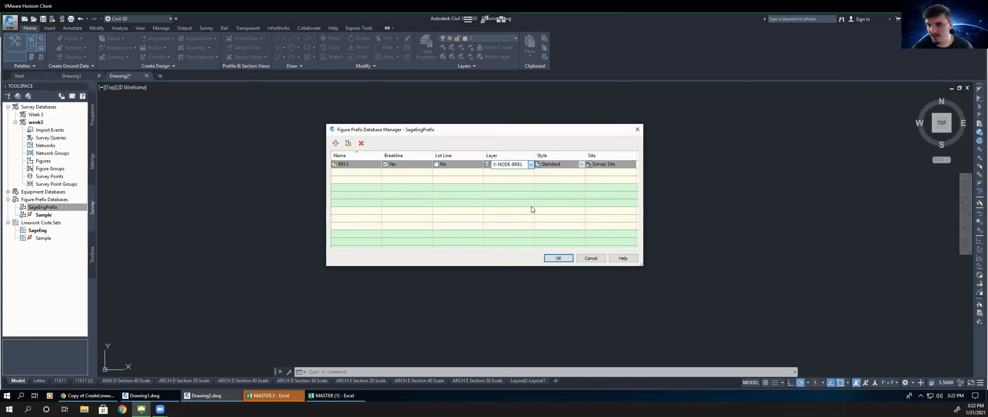
pyautogui.click(583, 165)
pyautogui.click(582, 165)
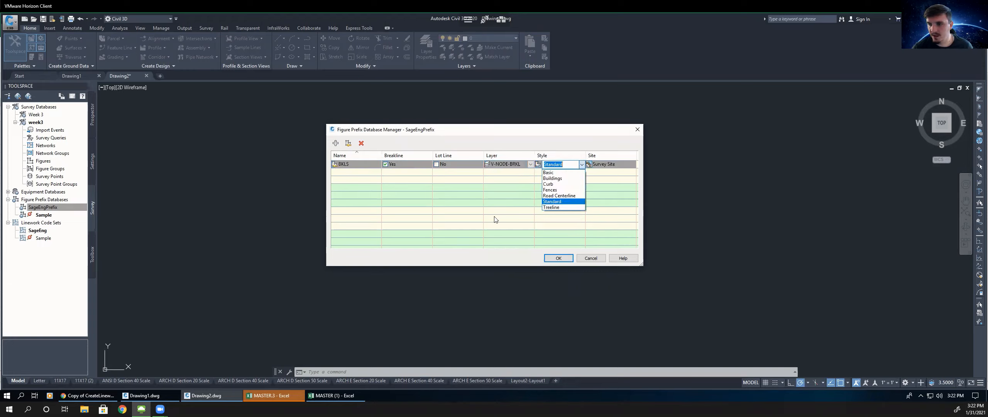
pyautogui.click(582, 165)
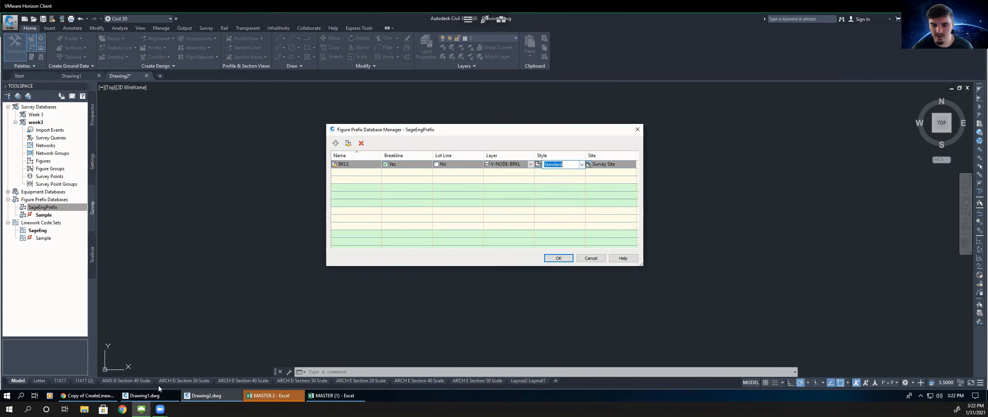
# - Add a second figure prefix row to the SageEngPrefix database
pyautogui.click(88, 395)
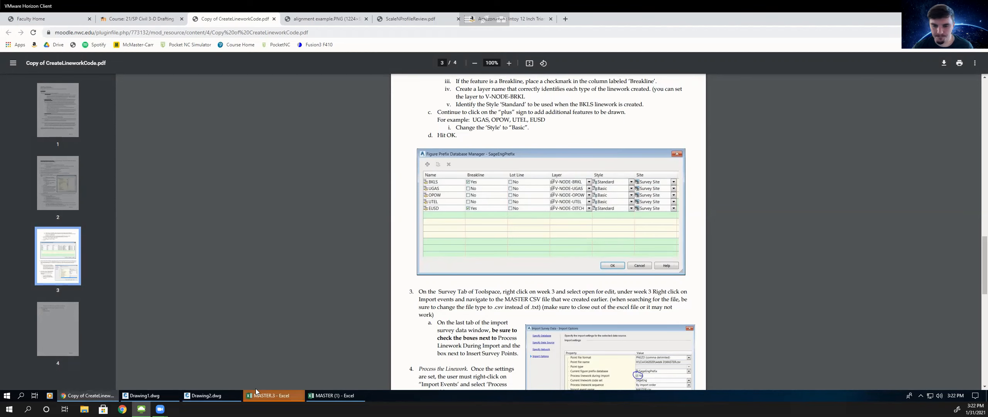
pyautogui.click(203, 394)
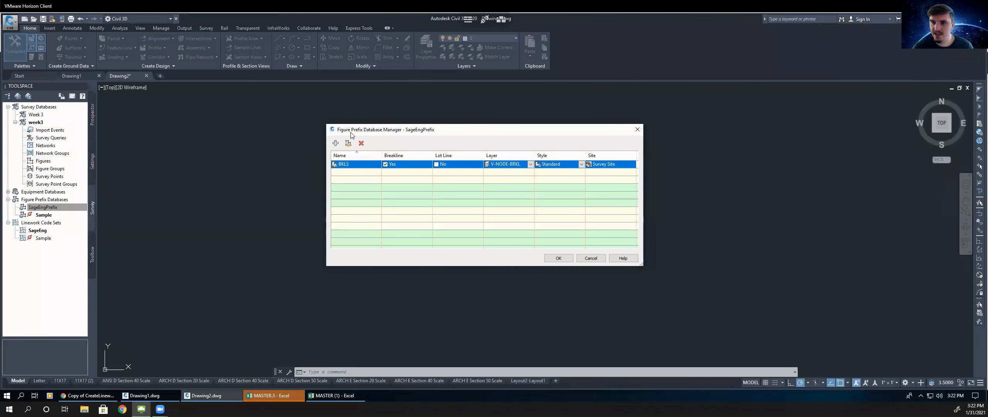
pyautogui.click(335, 143)
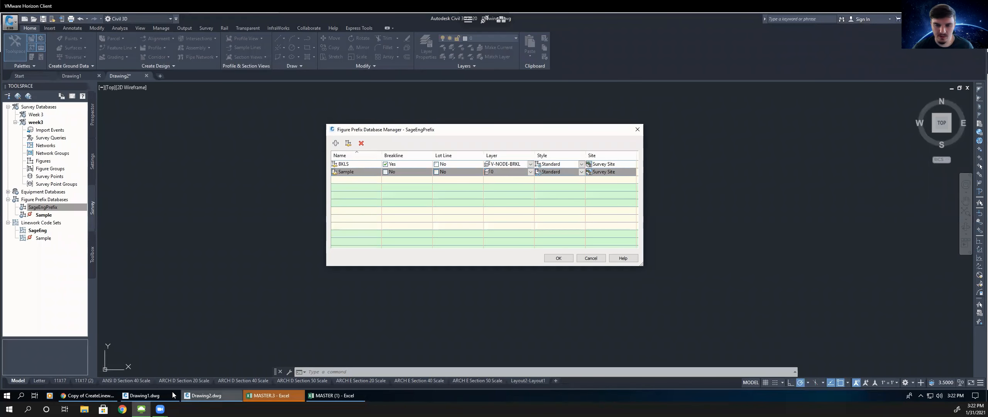
pyautogui.click(93, 395)
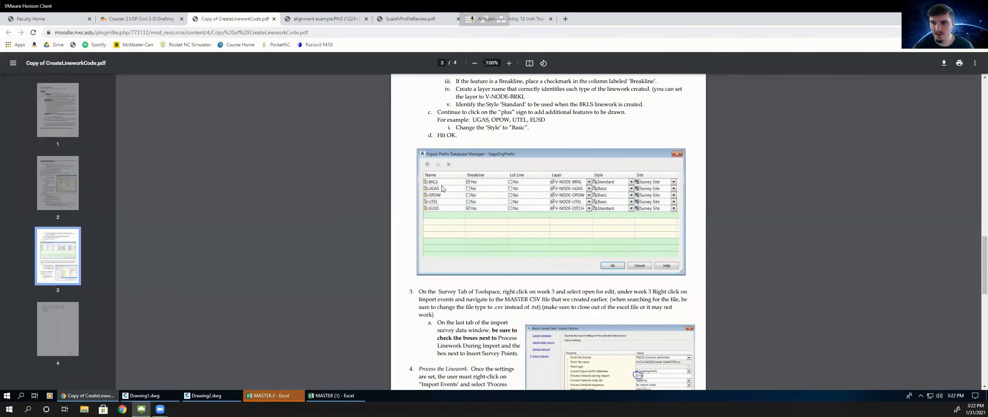
pyautogui.click(265, 396)
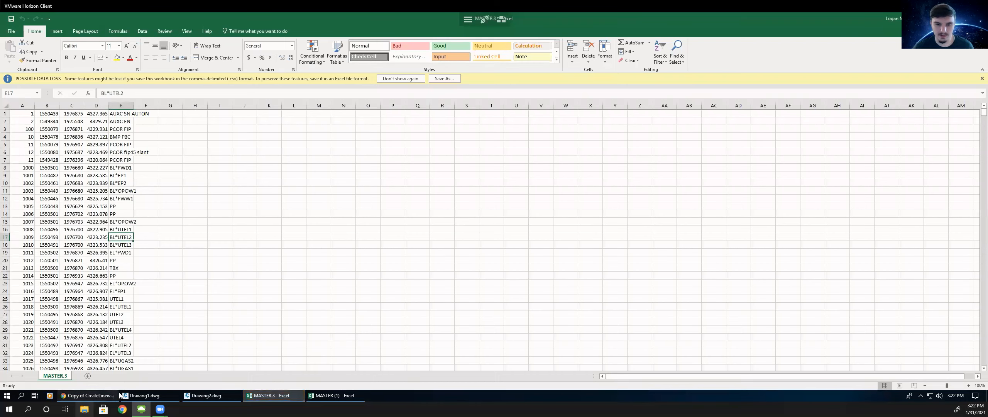
pyautogui.click(205, 395)
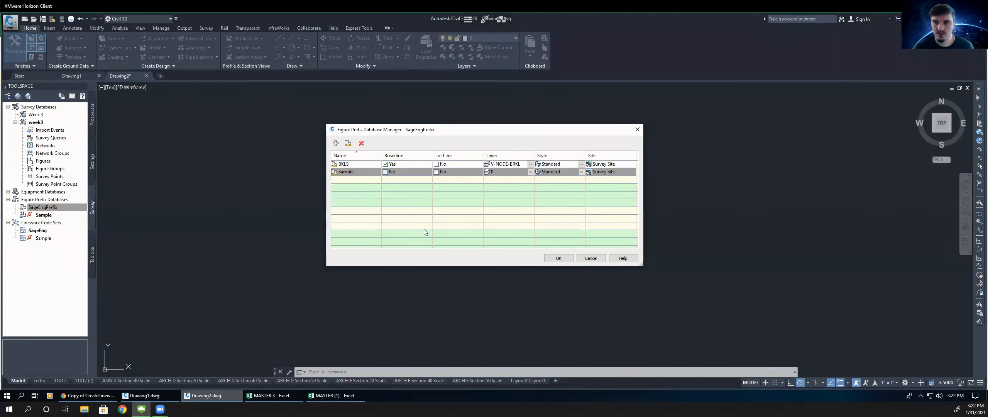
# - Name the second figure prefix UGAS and assign it layer V-NODE-UGAS
pyautogui.doubleClick(348, 175)
pyautogui.write('UGAS')
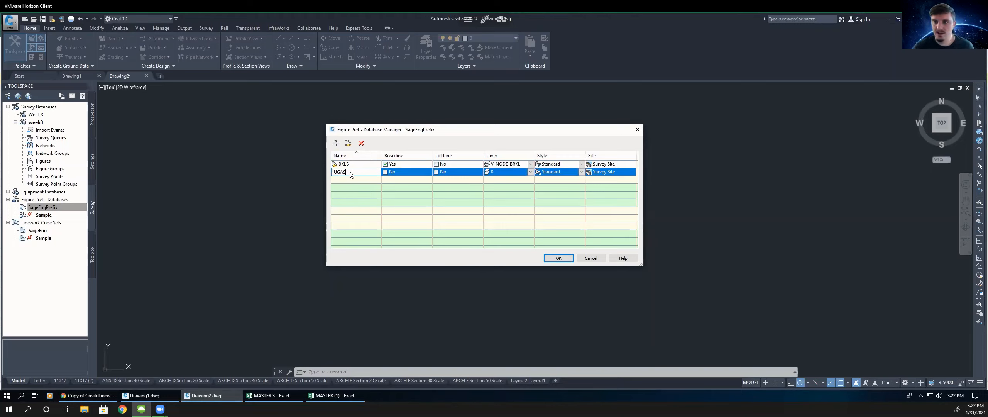
pyautogui.press('Return')
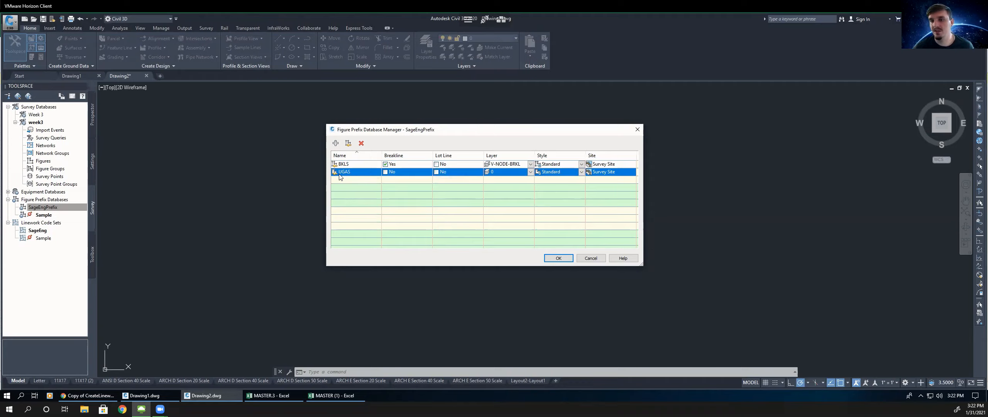
pyautogui.click(526, 170)
pyautogui.click(531, 172)
pyautogui.write('V')
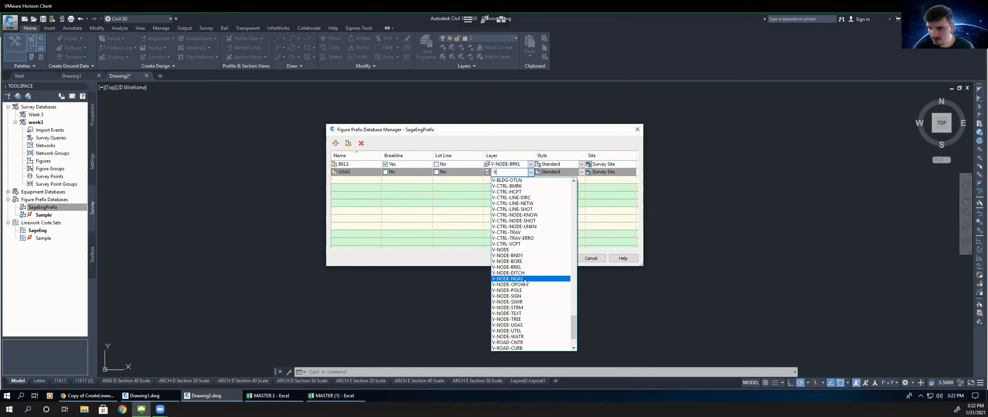
pyautogui.click(517, 325)
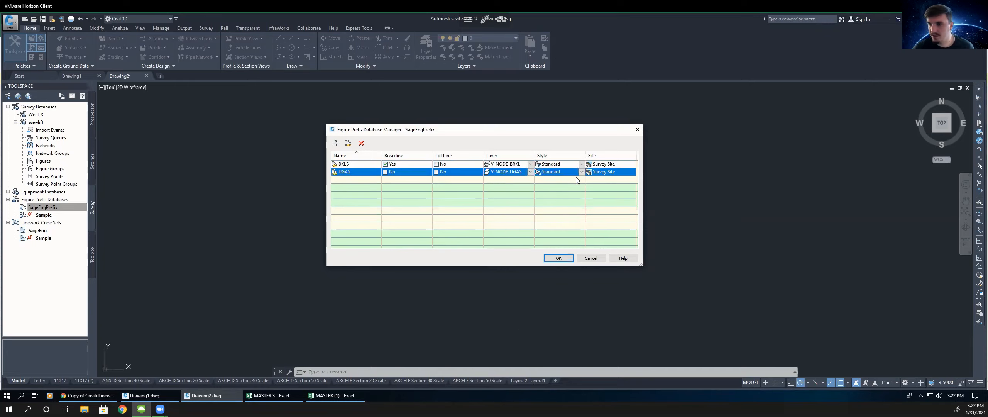
# - Set the UGAS figure prefix's style to Basic
pyautogui.click(582, 172)
pyautogui.click(554, 180)
pyautogui.click(92, 394)
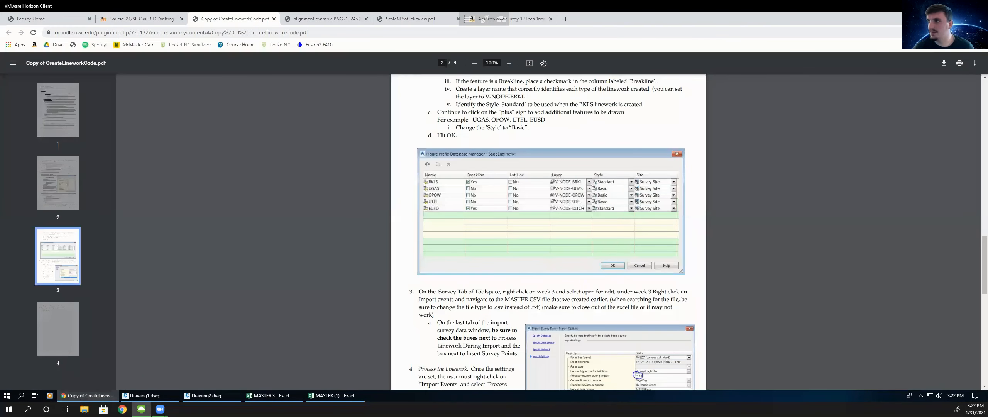
pyautogui.hotkey('alt', 'Tab')
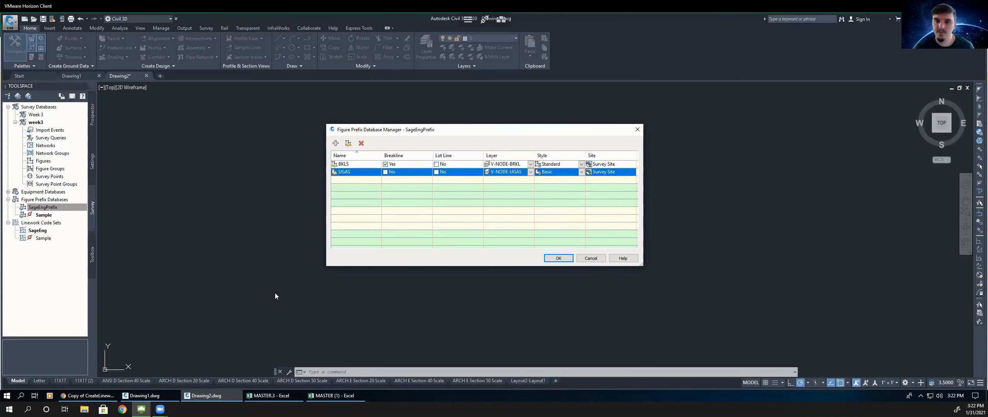
pyautogui.click(84, 394)
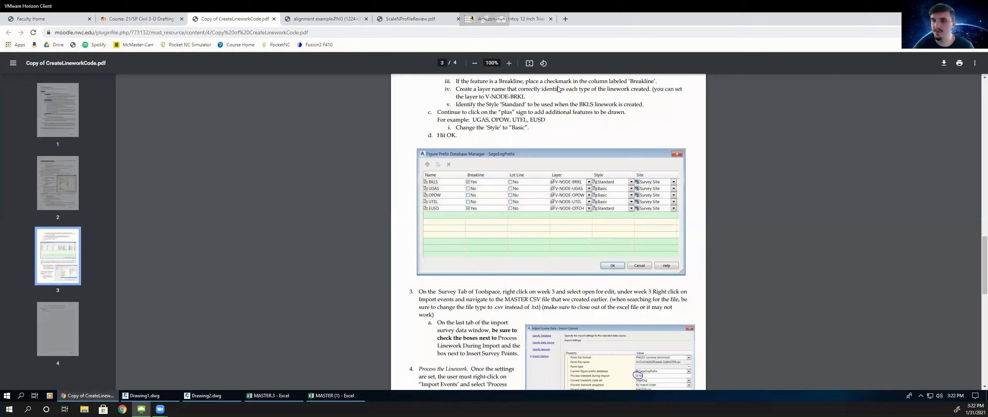
pyautogui.hotkey('alt', 'Tab')
# - Add a third figure prefix named OPOW and assign it layer V-NODE-OPOW
pyautogui.click(335, 143)
pyautogui.click(344, 180)
pyautogui.write('O')
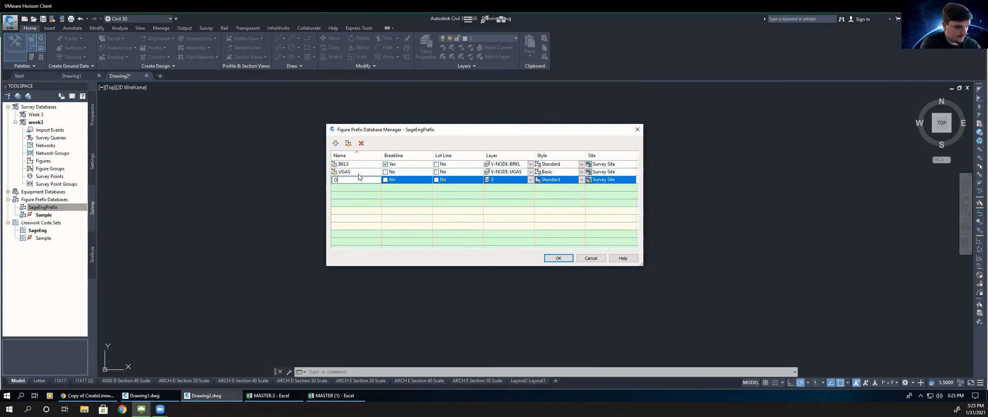
pyautogui.write('POW')
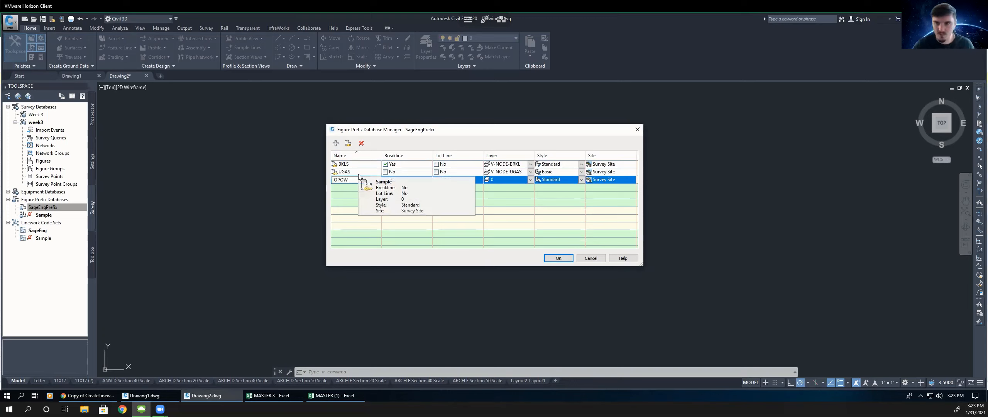
pyautogui.click(531, 180)
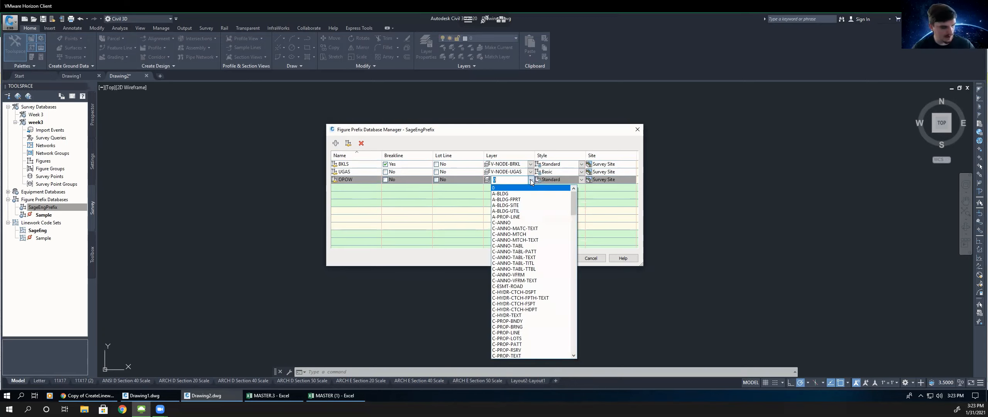
pyautogui.write('V')
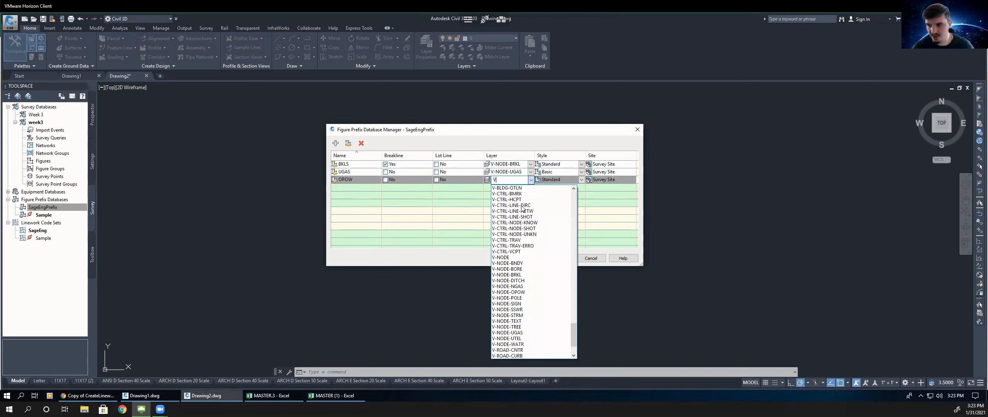
pyautogui.click(508, 292)
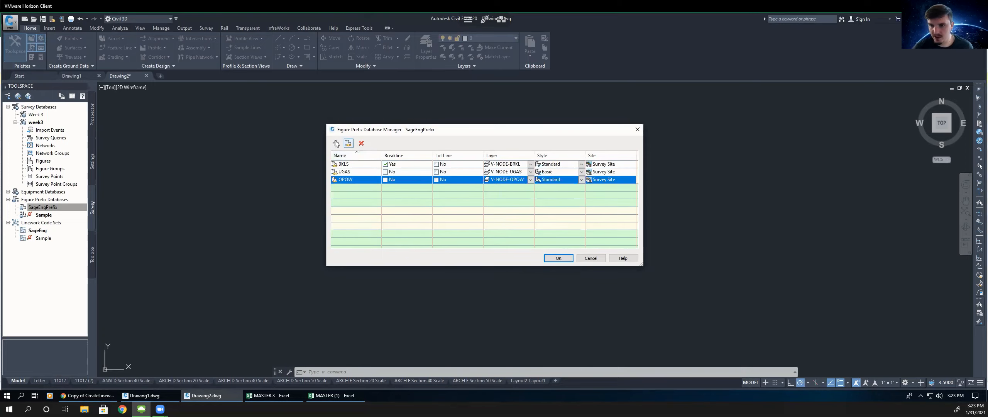
# - Check the instructions, then add a fourth figure prefix UTEL on layer V-NODE-UTEL
pyautogui.click(90, 396)
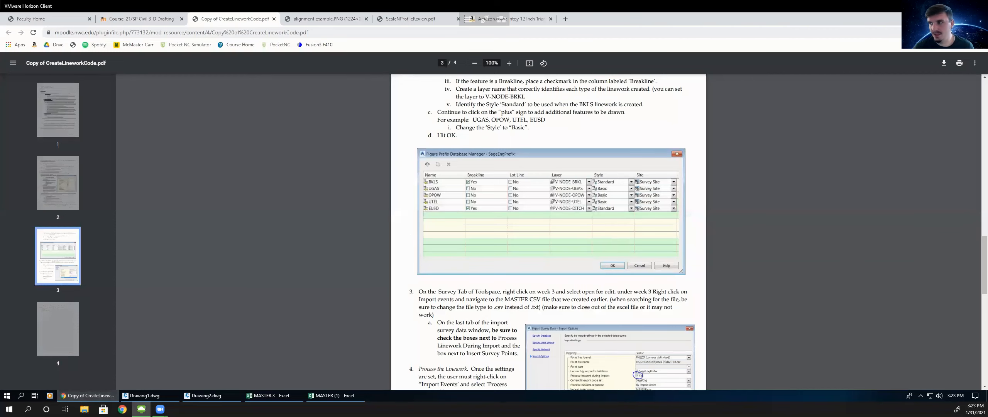
pyautogui.hotkey('alt', 'Tab')
pyautogui.click(349, 189)
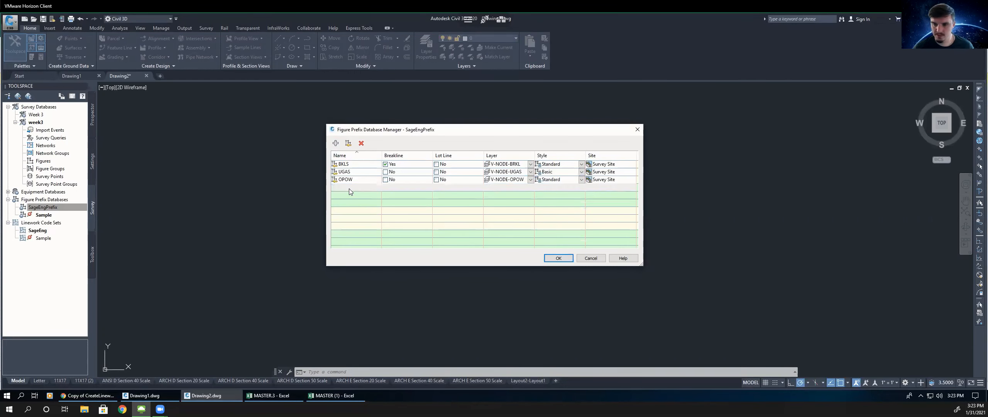
pyautogui.write('UTEL')
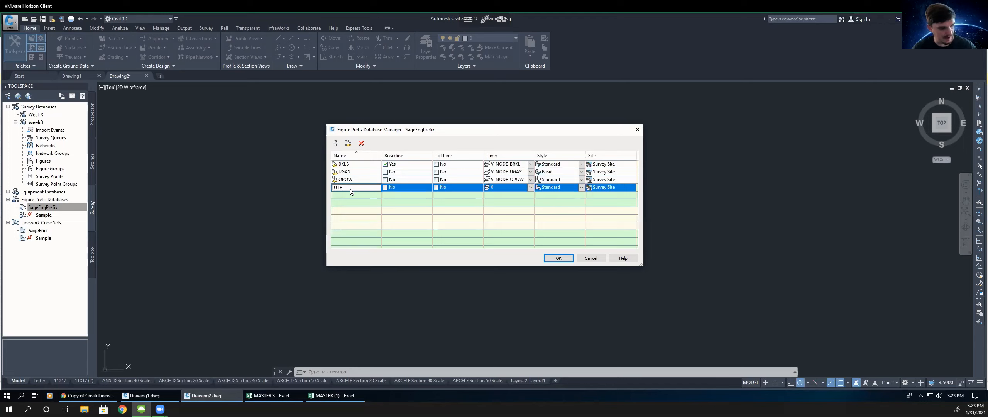
pyautogui.click(530, 188)
pyautogui.click(530, 187)
pyautogui.write('V')
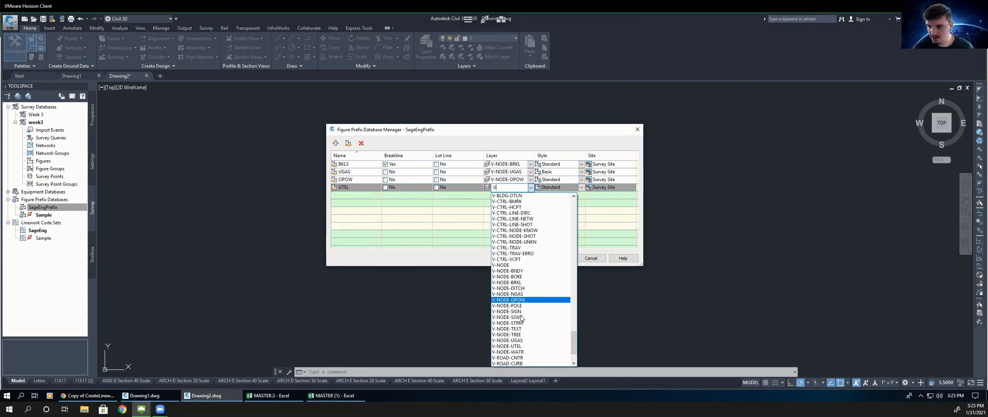
pyautogui.click(521, 347)
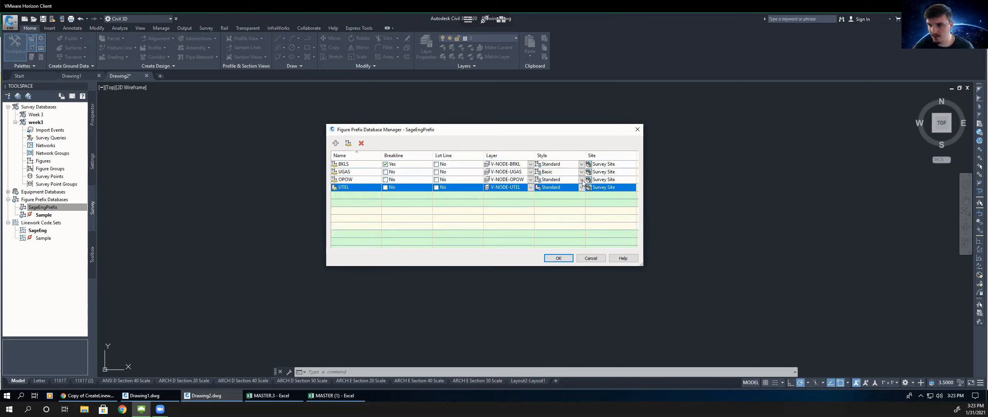
# - Set the style of the OPOW and UTEL figure prefixes to Basic
pyautogui.click(582, 183)
pyautogui.click(580, 183)
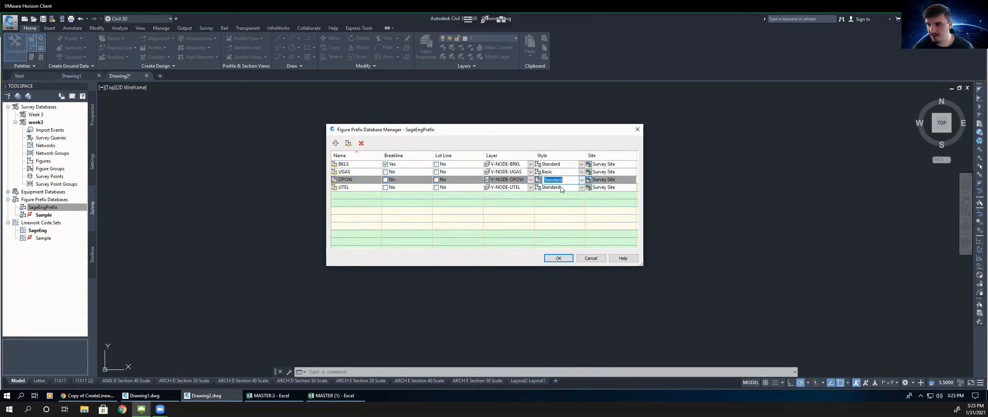
pyautogui.click(582, 180)
pyautogui.click(581, 189)
pyautogui.click(583, 191)
pyautogui.click(581, 188)
pyautogui.click(534, 204)
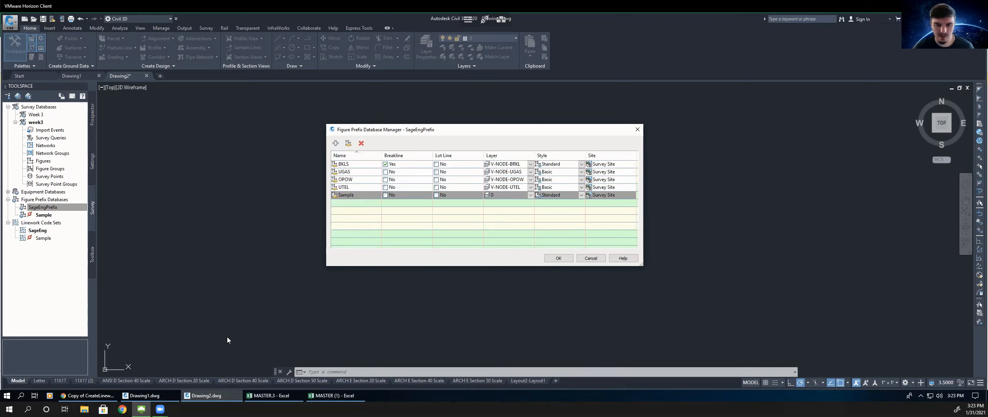
# - Check the instructions, then name the fifth figure prefix EUSD
pyautogui.click(105, 398)
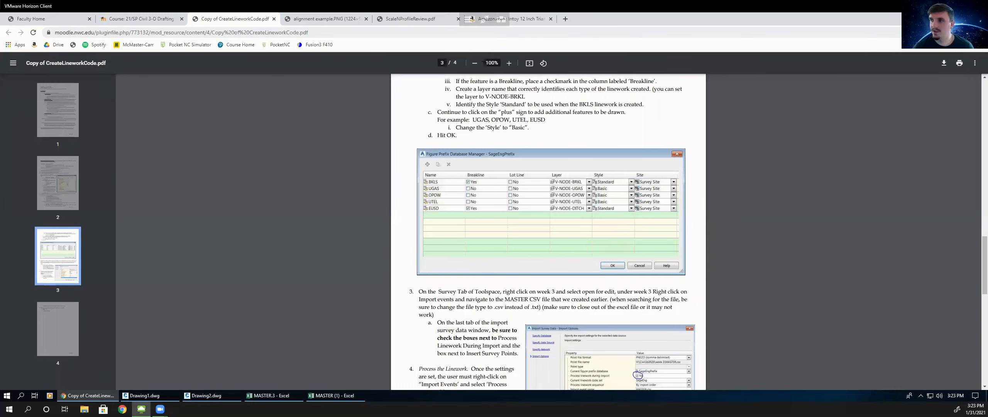
pyautogui.hotkey('alt', 'Tab')
pyautogui.click(349, 194)
pyautogui.click(349, 195)
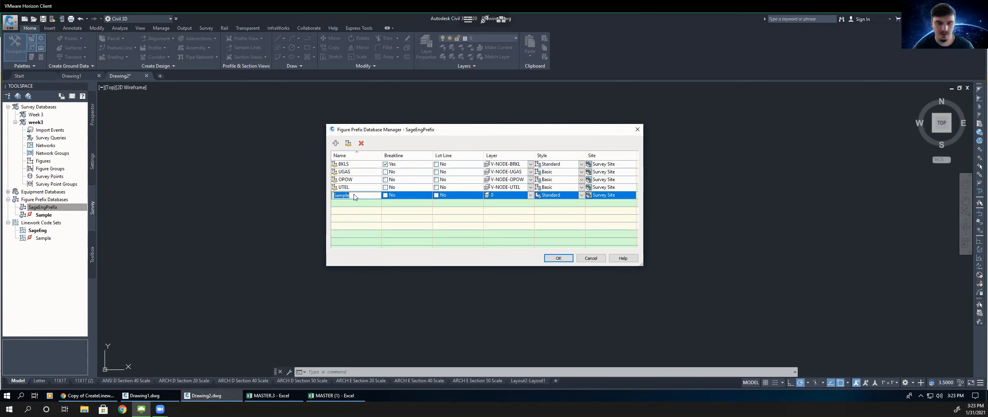
pyautogui.write('EUS')
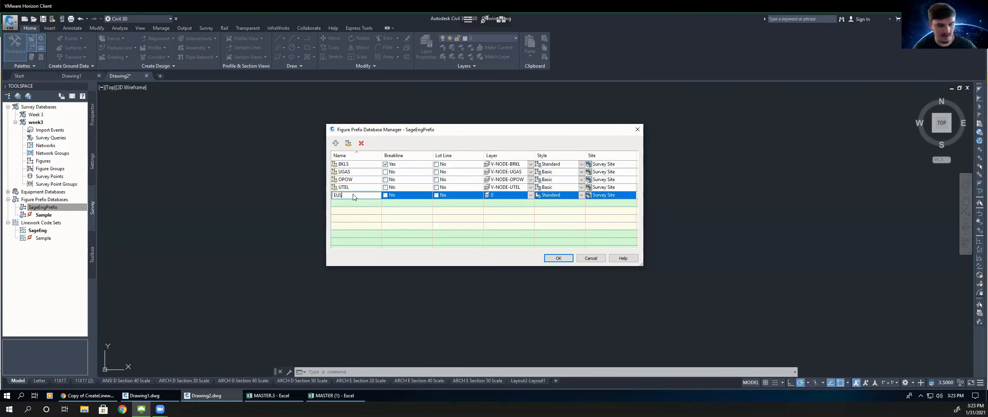
pyautogui.write('D')
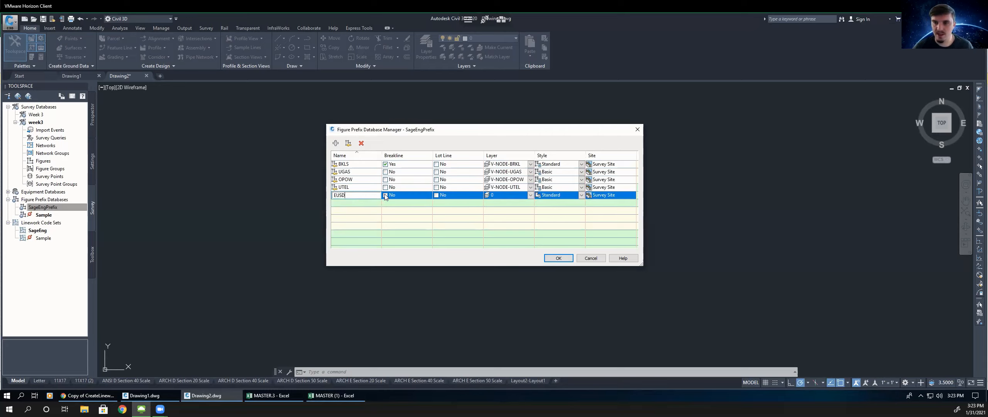
# - Make EUSD a breakline on layer V-NODE-DITCH and confirm the figure prefix database
pyautogui.click(385, 195)
pyautogui.click(531, 197)
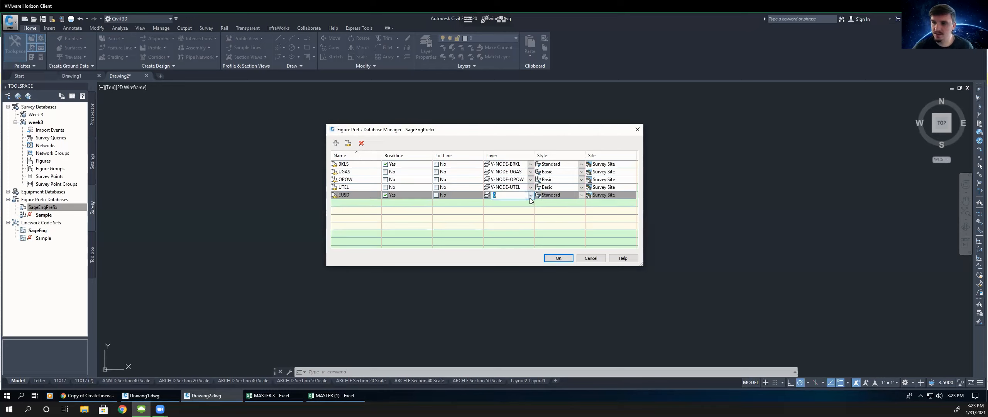
pyautogui.click(530, 197)
pyautogui.write('V')
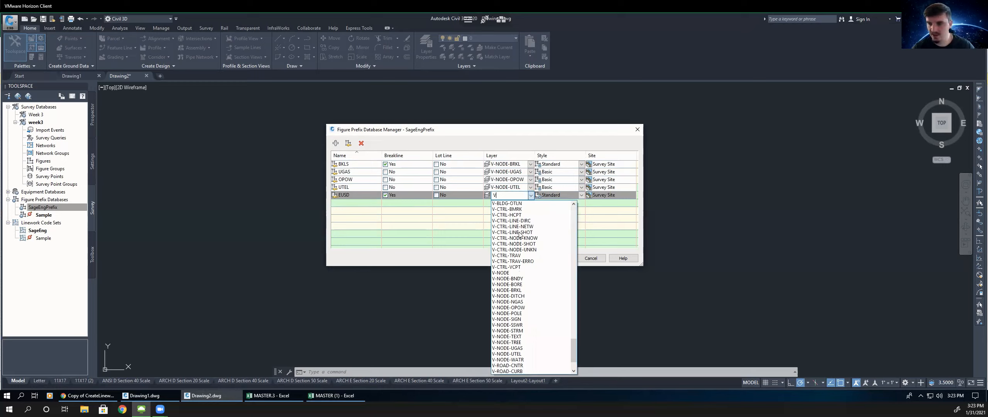
pyautogui.click(521, 296)
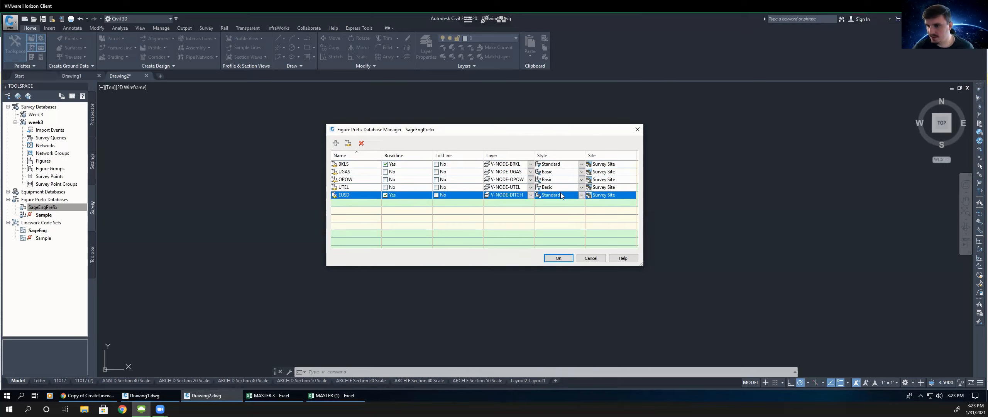
pyautogui.click(558, 258)
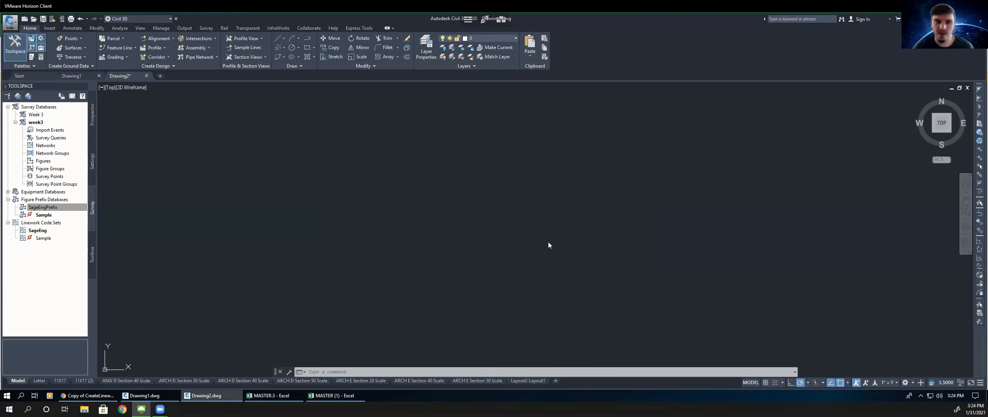
# - Make SageEngPrefix the current figure prefix database
pyautogui.click(48, 184)
pyautogui.rightClick(43, 209)
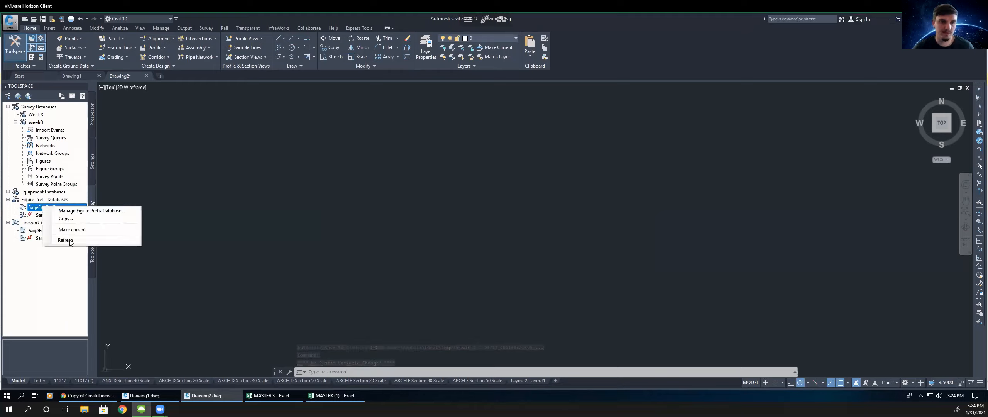
pyautogui.click(71, 230)
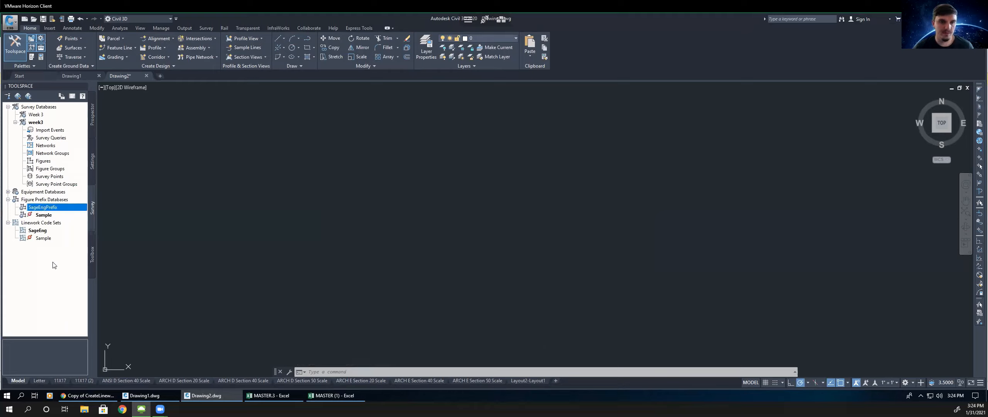
pyautogui.click(46, 184)
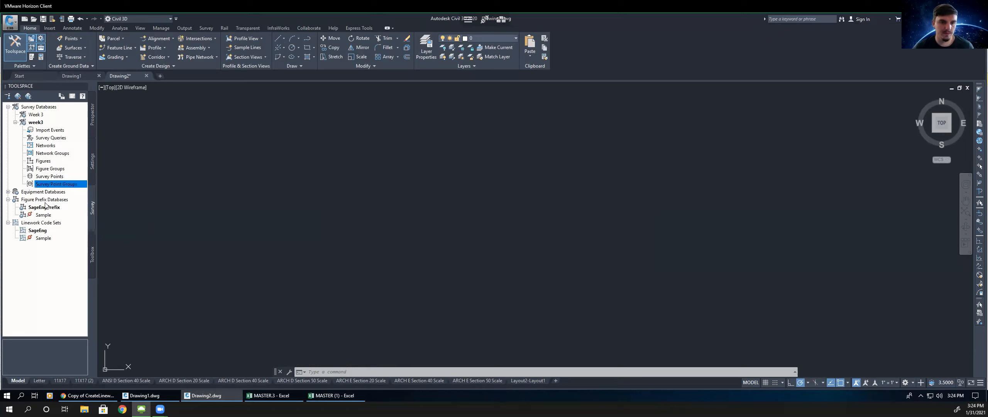
pyautogui.click(44, 208)
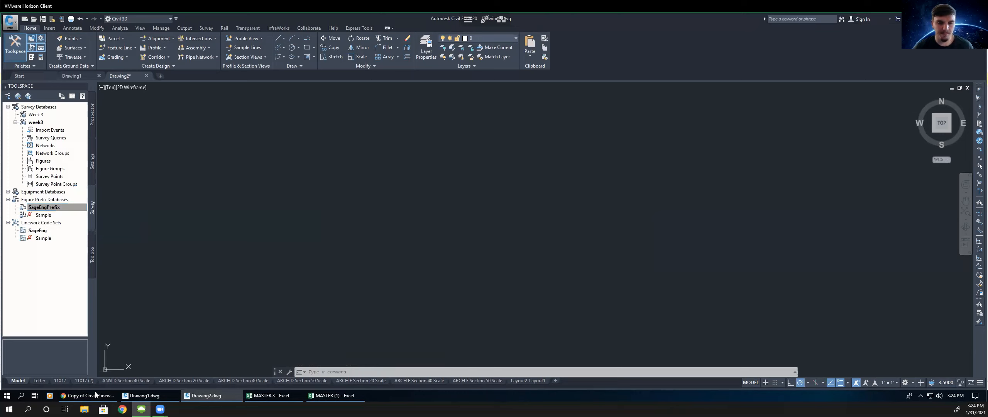
# - Review the import instructions, then start importing survey data into the week3 survey database
pyautogui.hotkey('alt', 'Tab')
pyautogui.scroll(-1, 548, 247)
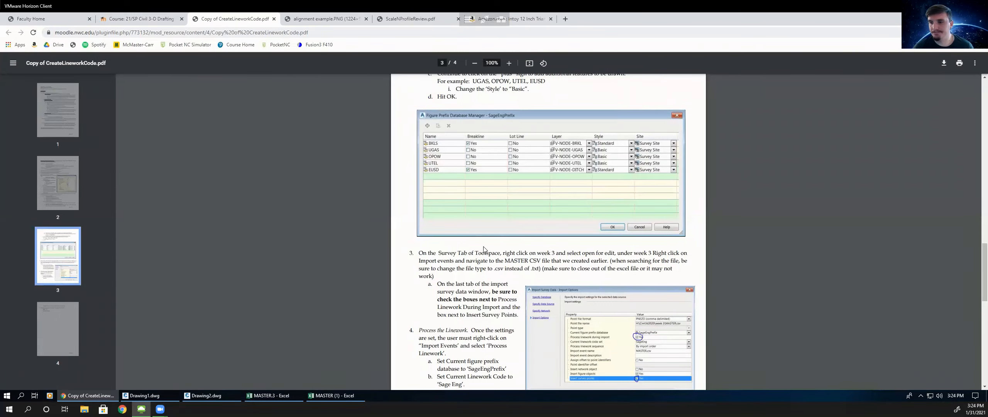
pyautogui.scroll(1, 542, 270)
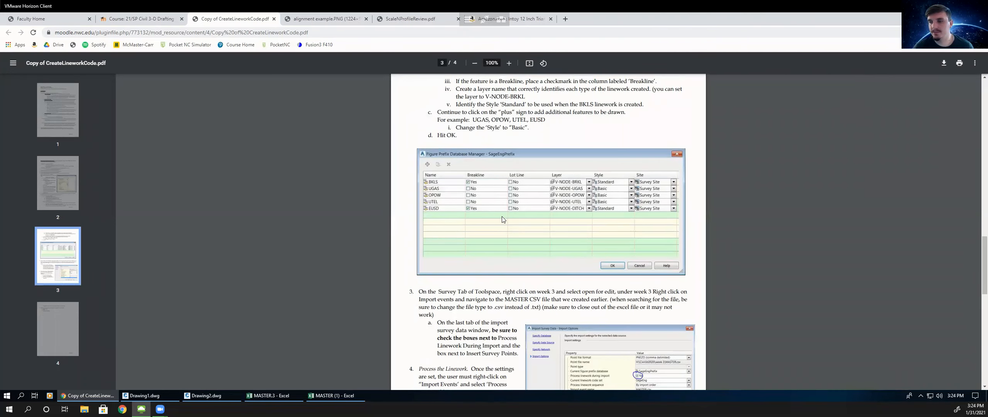
pyautogui.scroll(-1, 542, 209)
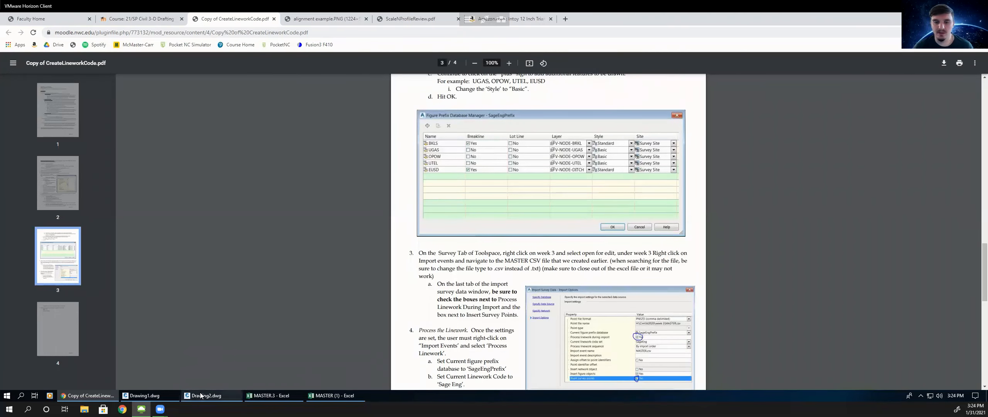
pyautogui.hotkey('alt', 'Tab')
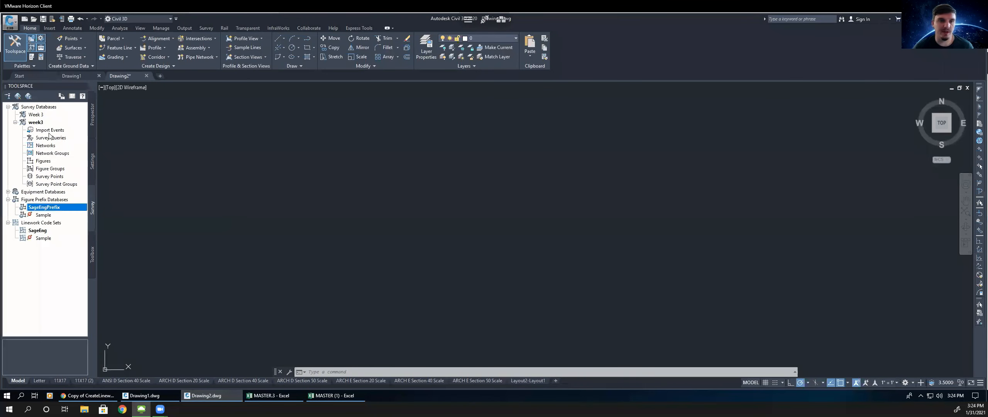
pyautogui.click(49, 130)
pyautogui.rightClick(50, 131)
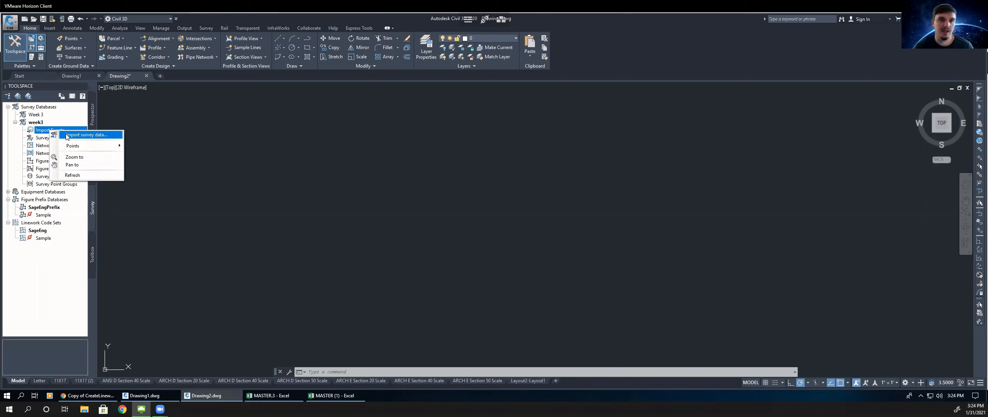
pyautogui.click(69, 135)
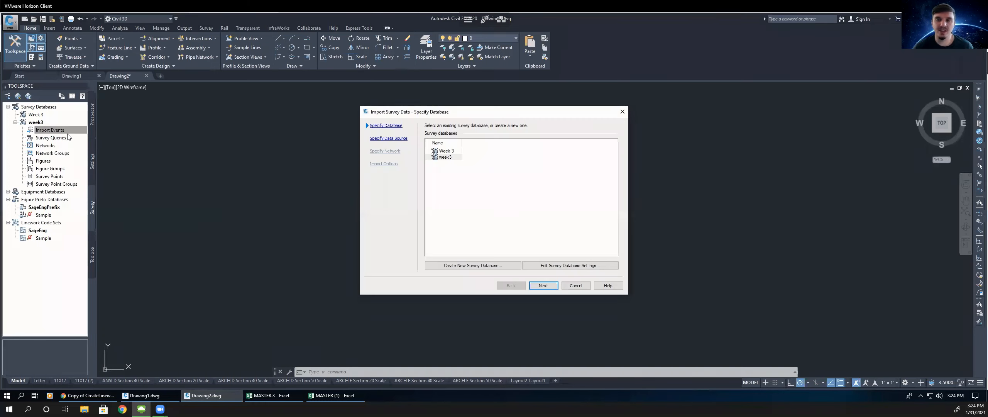
pyautogui.click(449, 157)
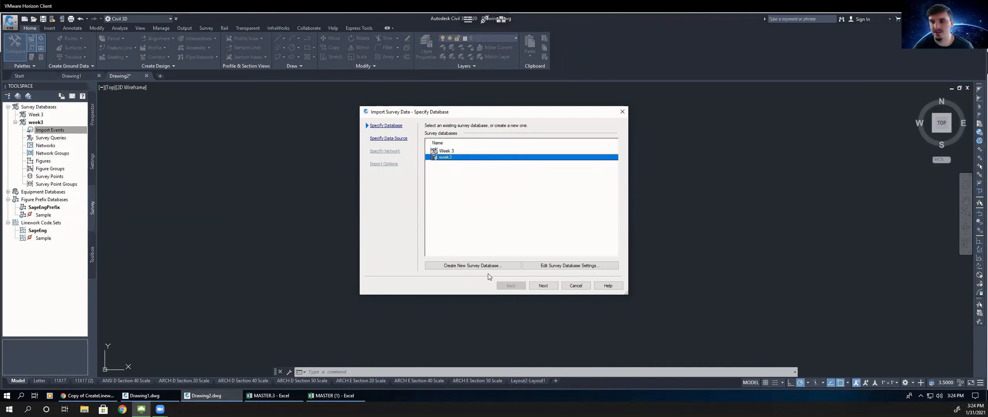
pyautogui.click(545, 286)
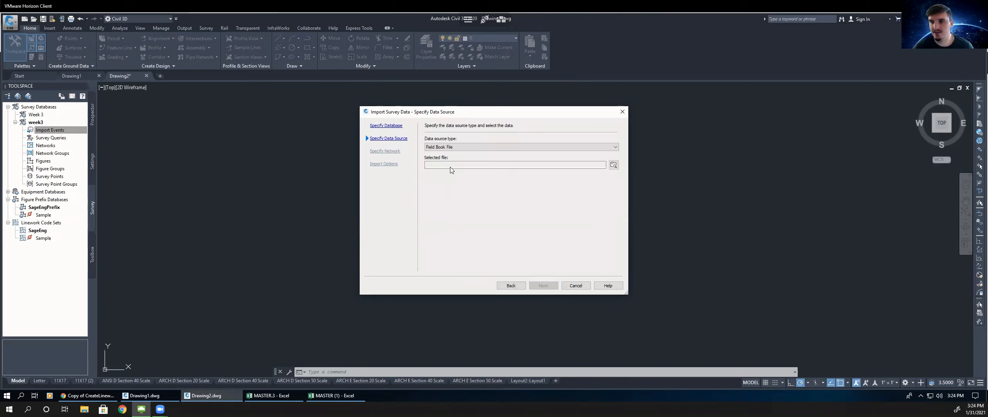
# - Set the data source type to Point File and add MASTER.3 from the Civil3D2021 Week 3 folder, showing all file types
pyautogui.click(457, 147)
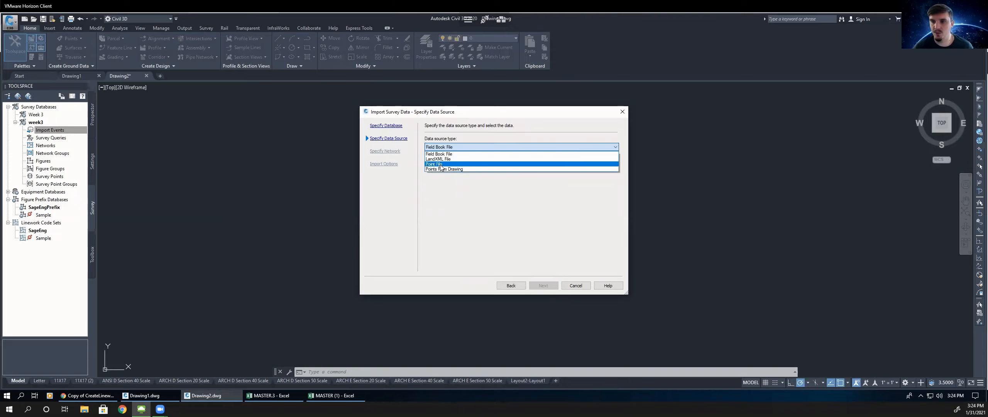
pyautogui.click(441, 164)
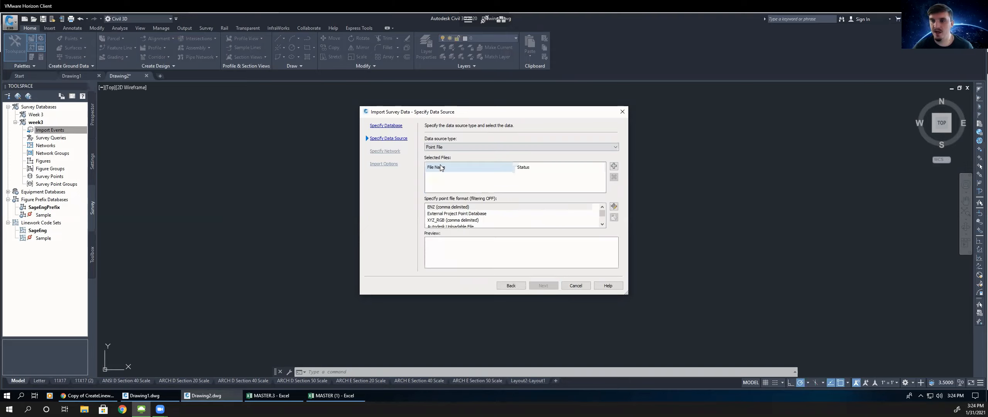
pyautogui.click(613, 166)
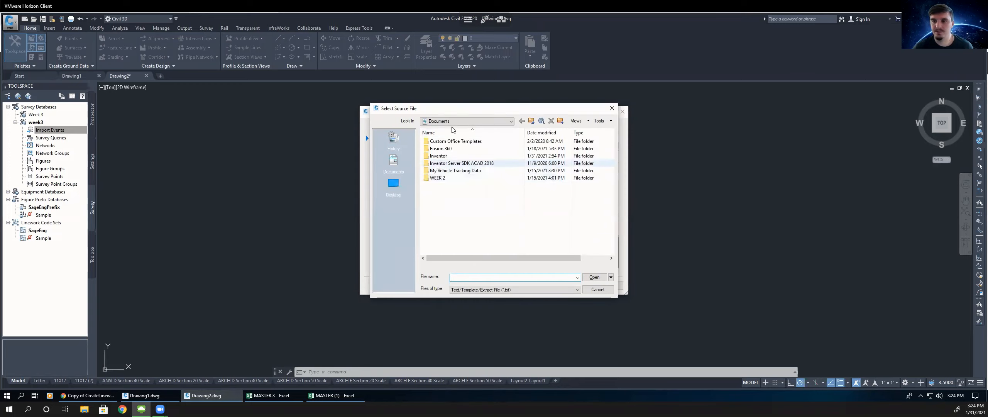
pyautogui.click(392, 187)
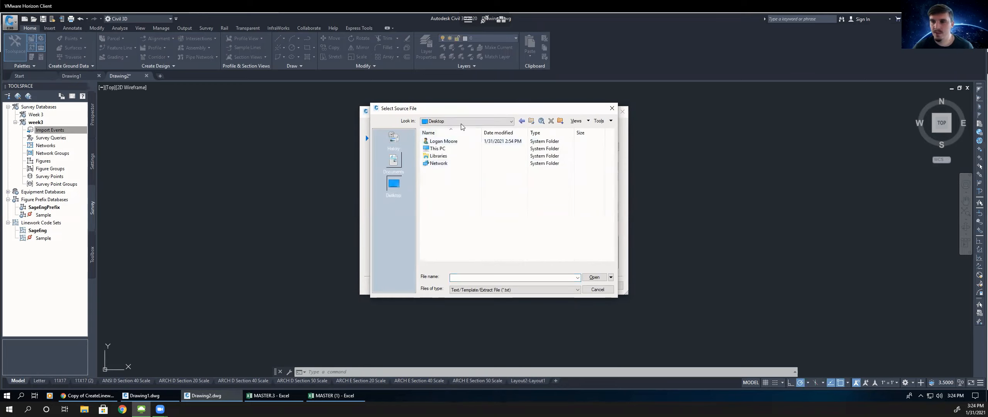
pyautogui.doubleClick(444, 141)
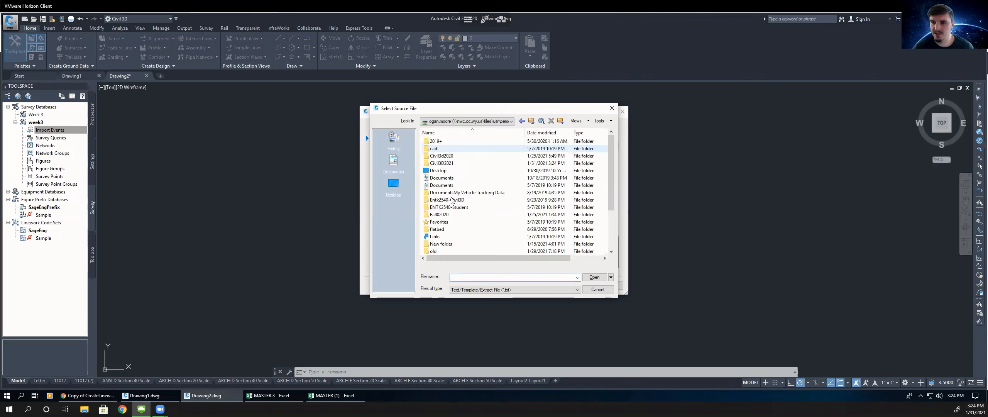
pyautogui.doubleClick(448, 163)
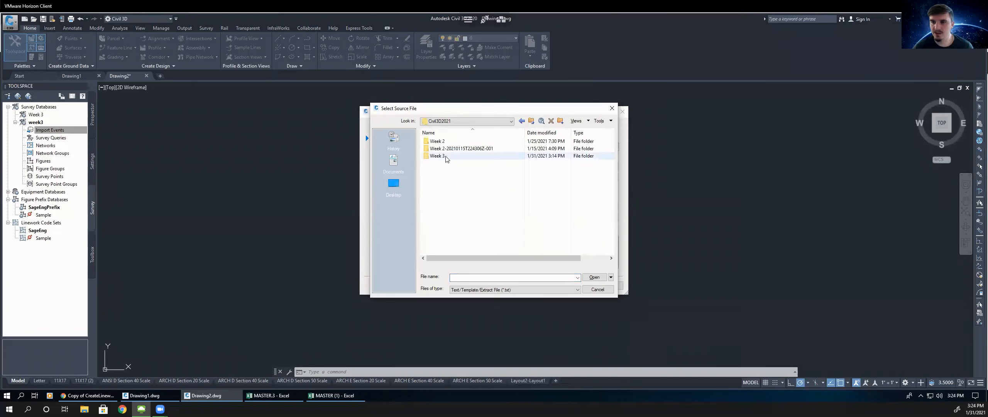
pyautogui.click(443, 158)
pyautogui.doubleClick(443, 158)
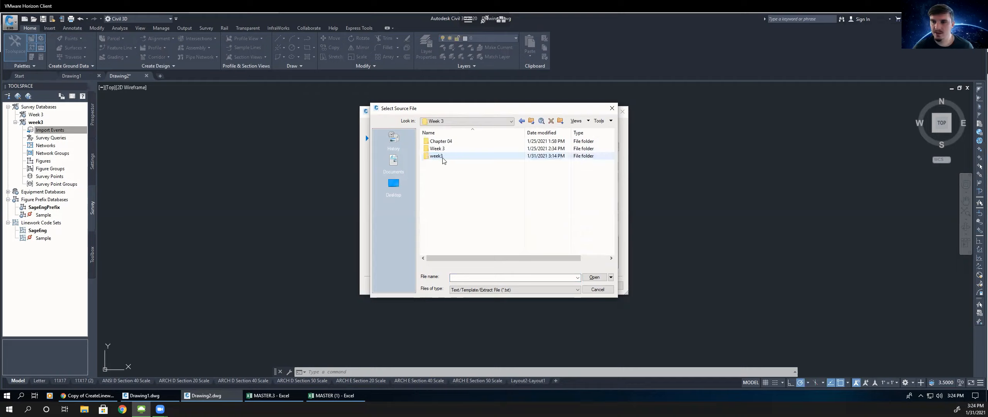
pyautogui.click(496, 289)
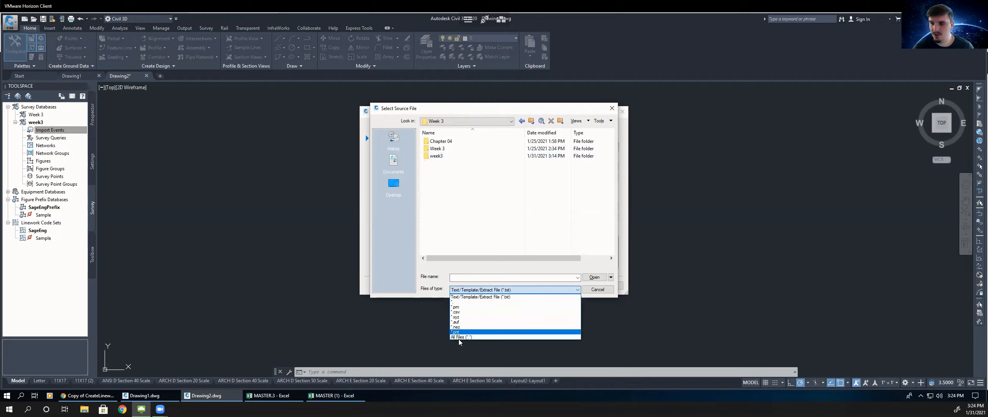
pyautogui.click(458, 337)
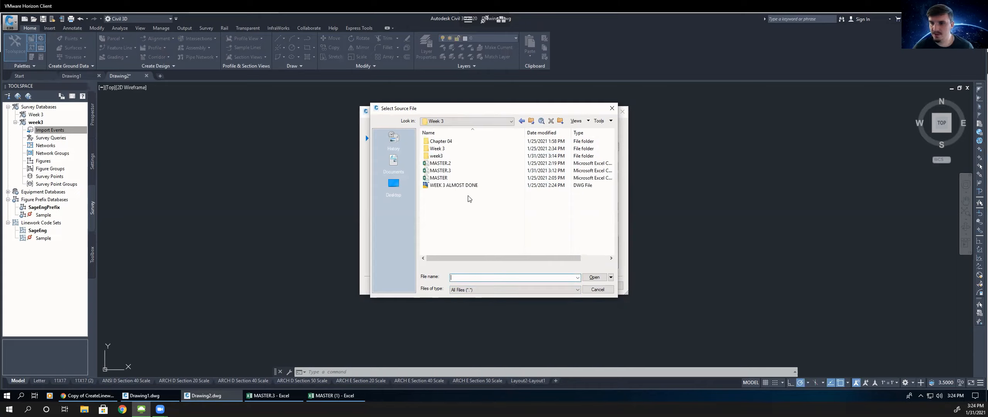
pyautogui.click(456, 290)
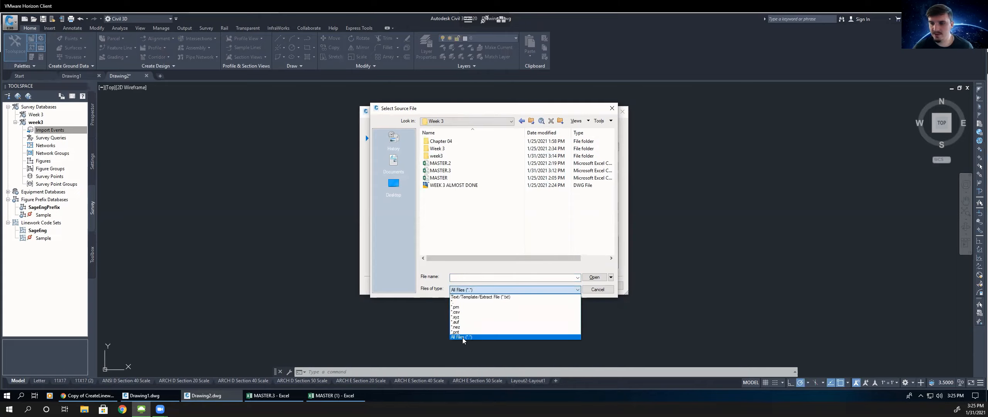
pyautogui.click(463, 336)
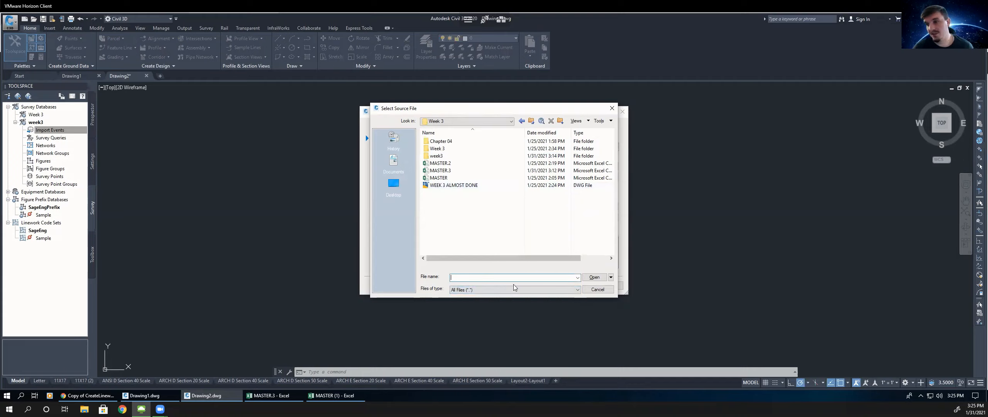
pyautogui.click(439, 171)
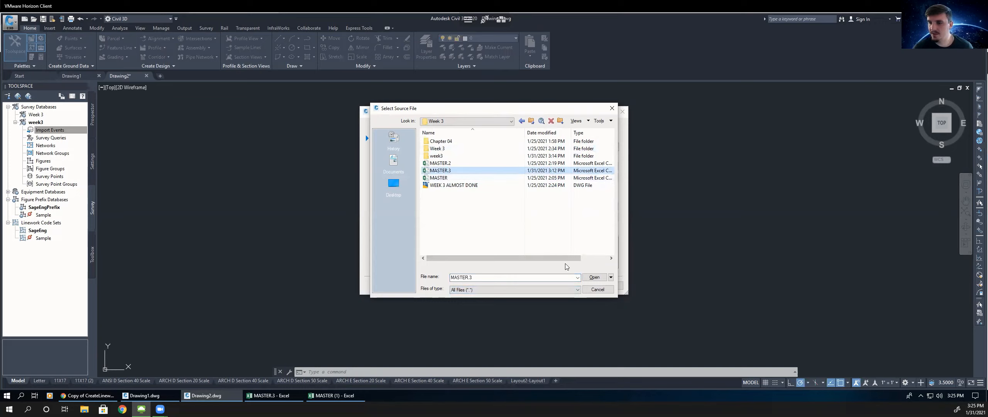
pyautogui.click(594, 277)
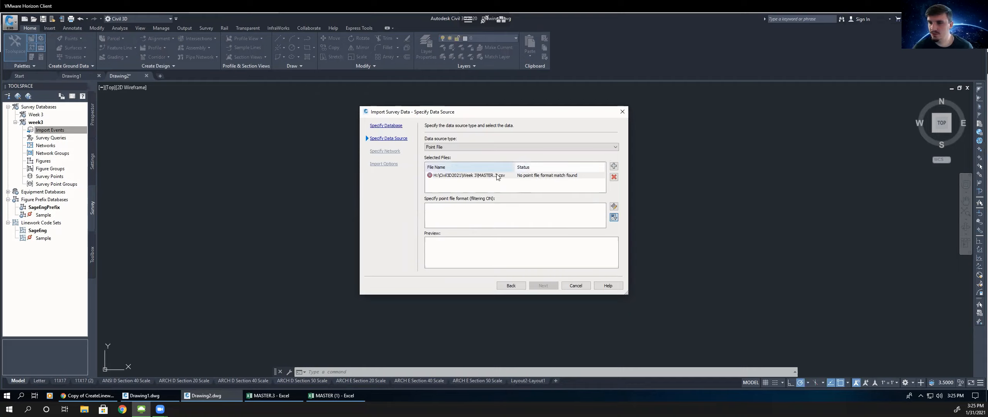
# - Remove the MASTER.3 entry from the selected files and add it again
pyautogui.click(614, 177)
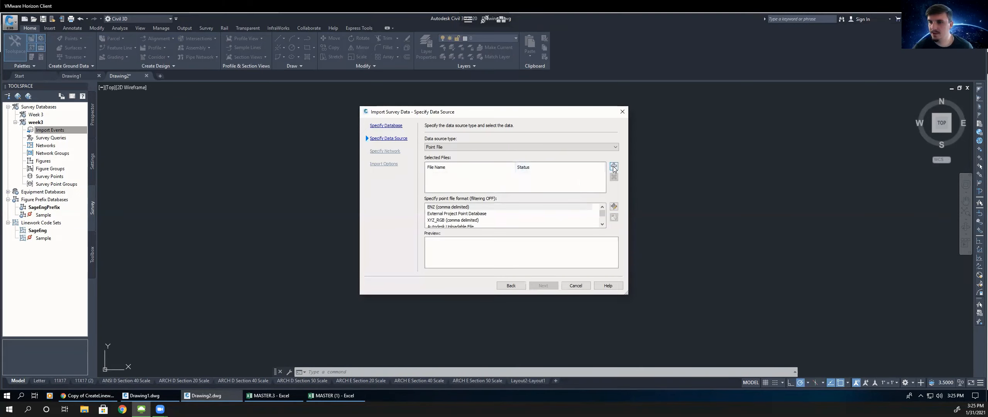
pyautogui.click(613, 168)
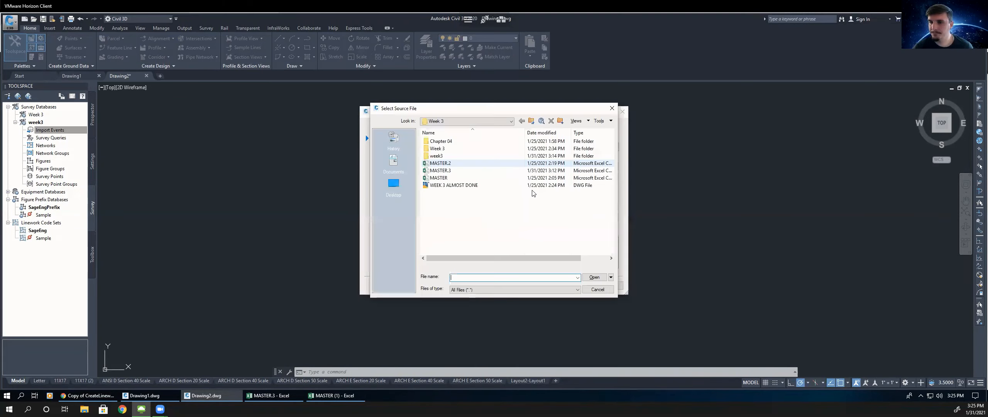
pyautogui.click(452, 170)
pyautogui.click(595, 277)
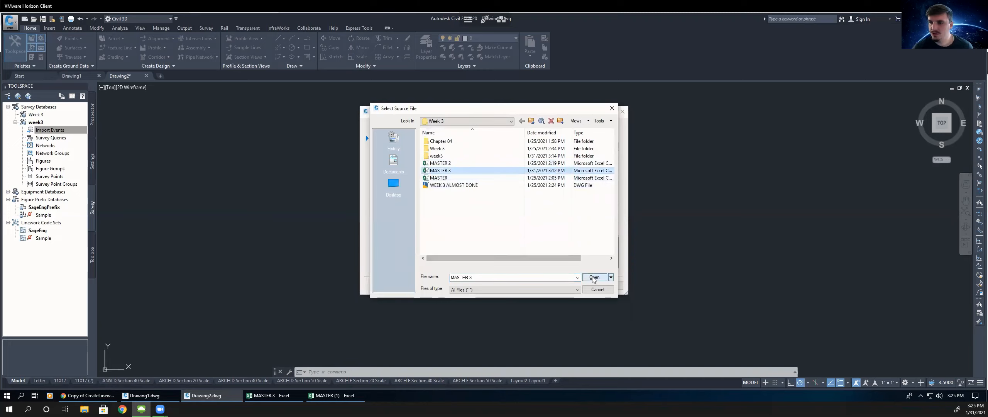
pyautogui.click(461, 146)
pyautogui.click(448, 165)
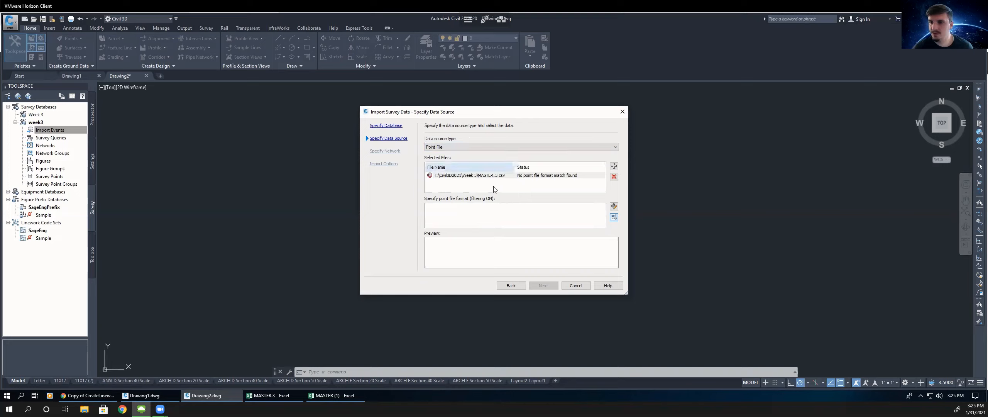
# - Browse the list of available point file formats, highlighting PNEZD (space delimited), and close it
pyautogui.click(614, 206)
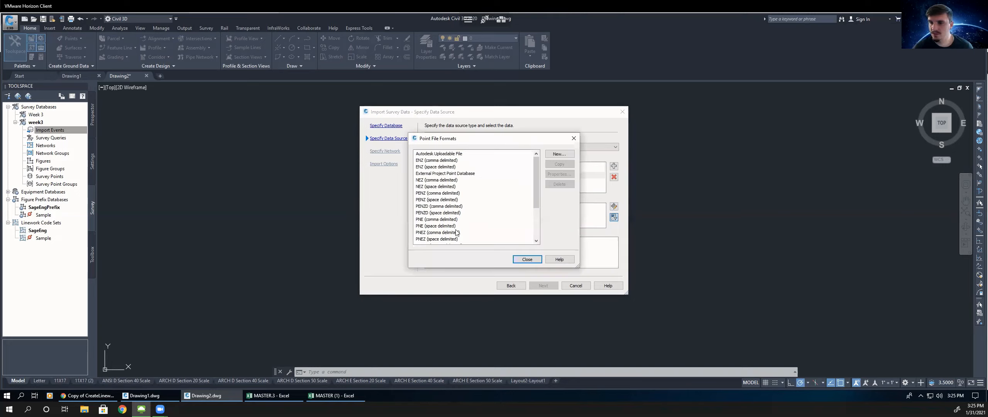
pyautogui.scroll(-3, 459, 228)
pyautogui.click(433, 200)
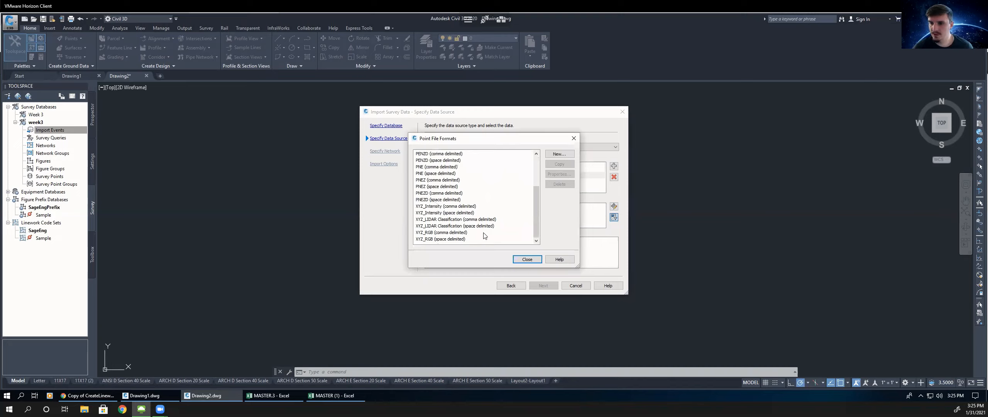
pyautogui.click(527, 259)
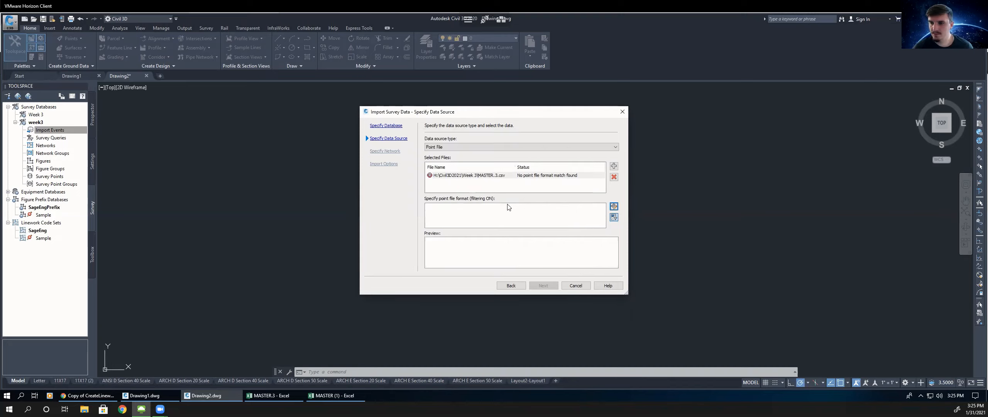
# - Add MASTER.3 again and reselect Point File as the data source type
pyautogui.click(614, 167)
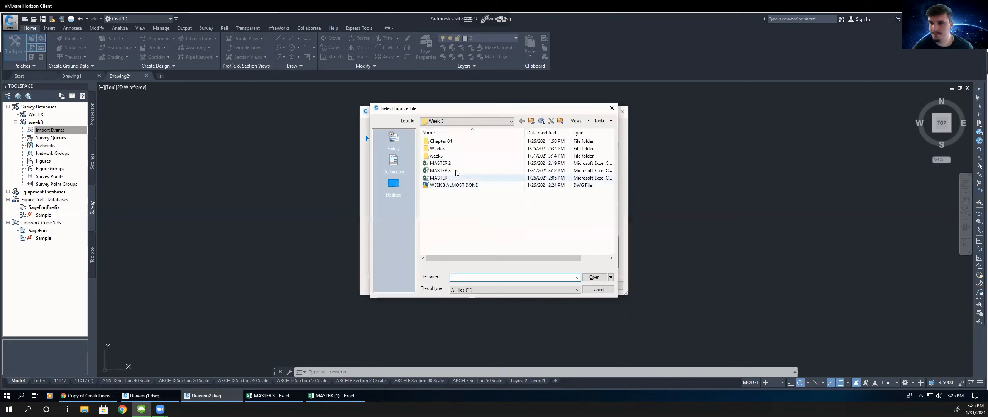
pyautogui.click(457, 171)
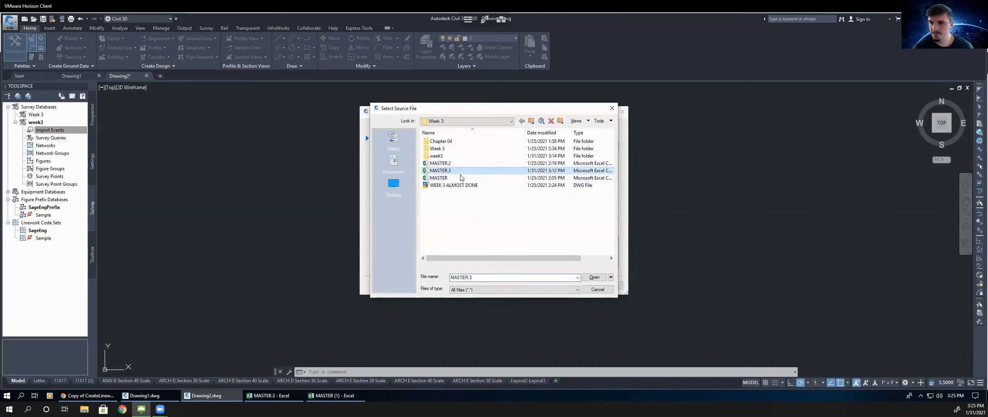
pyautogui.click(594, 277)
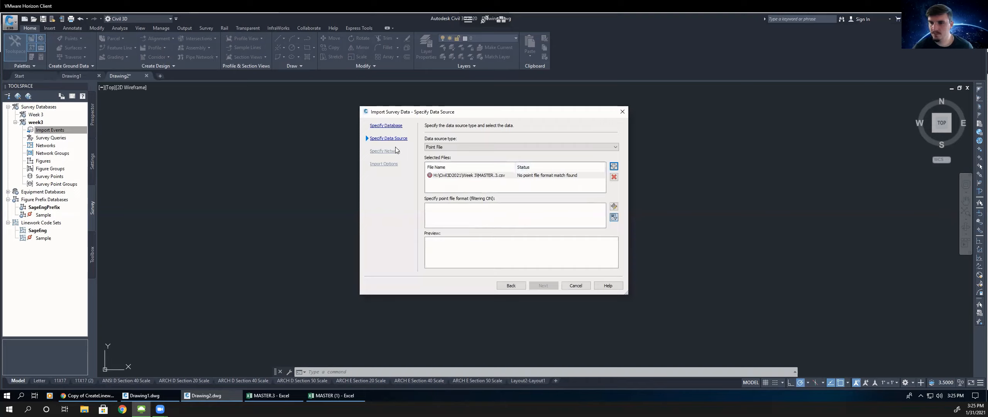
pyautogui.click(456, 147)
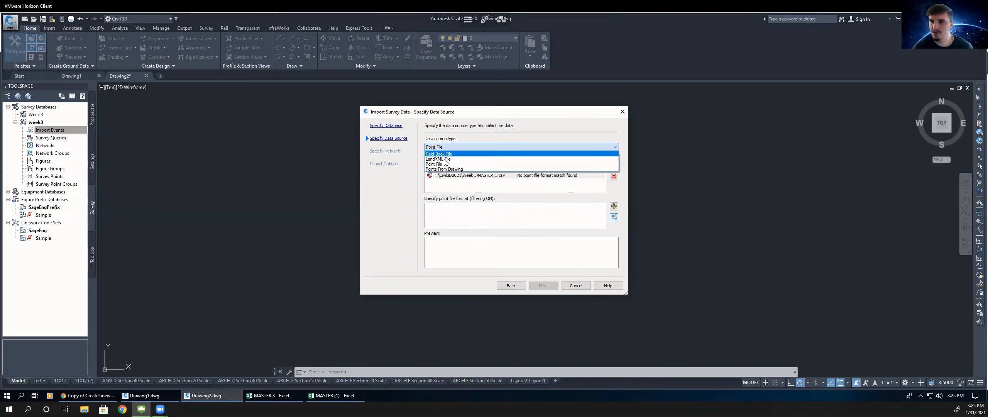
pyautogui.click(543, 164)
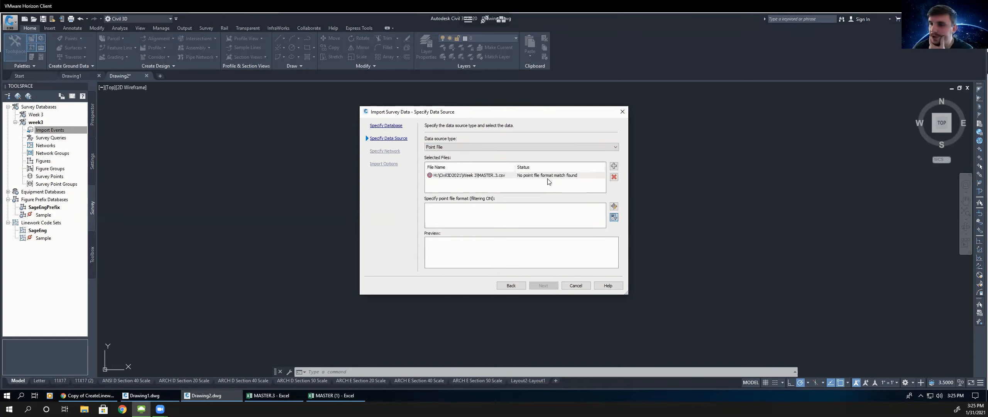
# - Turn off format filtering and try selecting PNEZD (comma delimited) for the MASTER.3 file
pyautogui.click(614, 218)
pyautogui.scroll(-3, 459, 227)
pyautogui.scroll(-3, 447, 220)
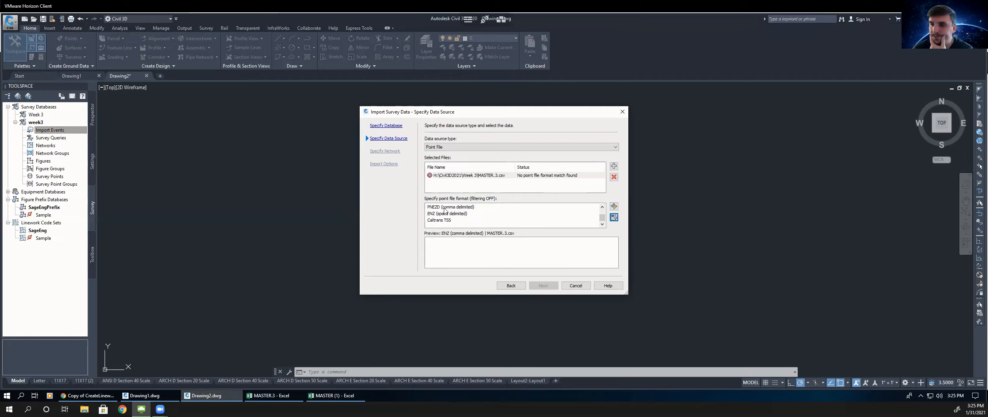
pyautogui.click(445, 208)
pyautogui.click(489, 178)
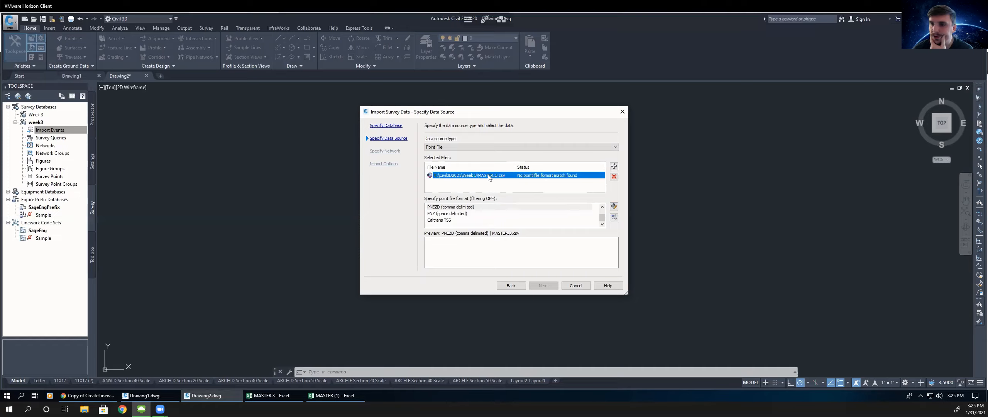
pyautogui.click(473, 187)
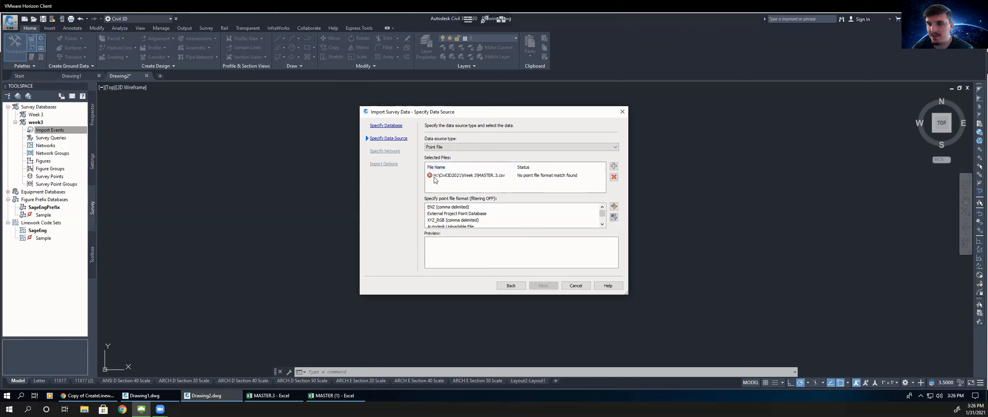
# - Switch to Excel and close the MASTER.3 and MASTER workbooks
pyautogui.click(282, 397)
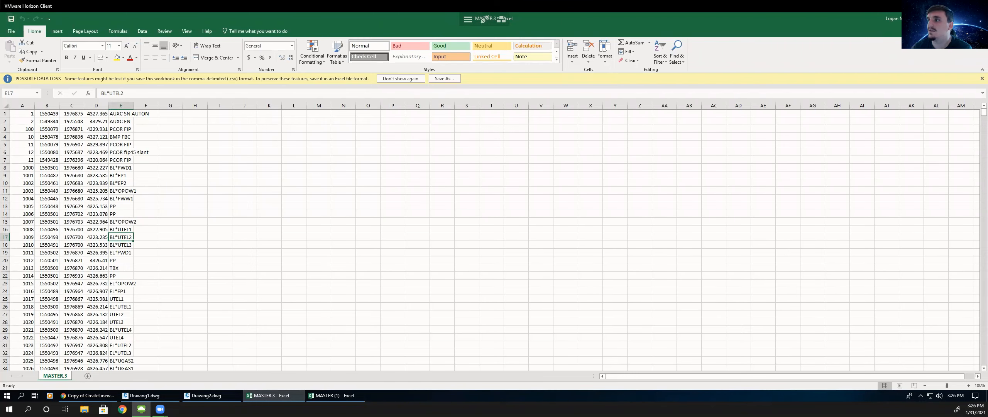
pyautogui.click(980, 18)
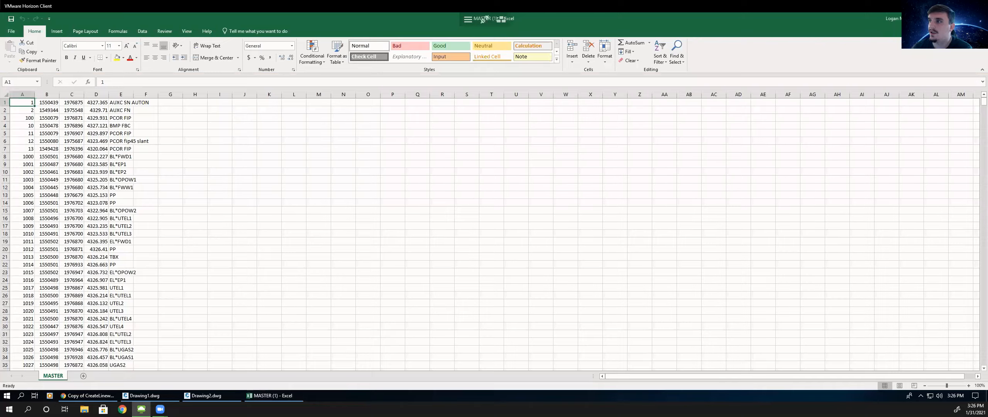
pyautogui.click(980, 18)
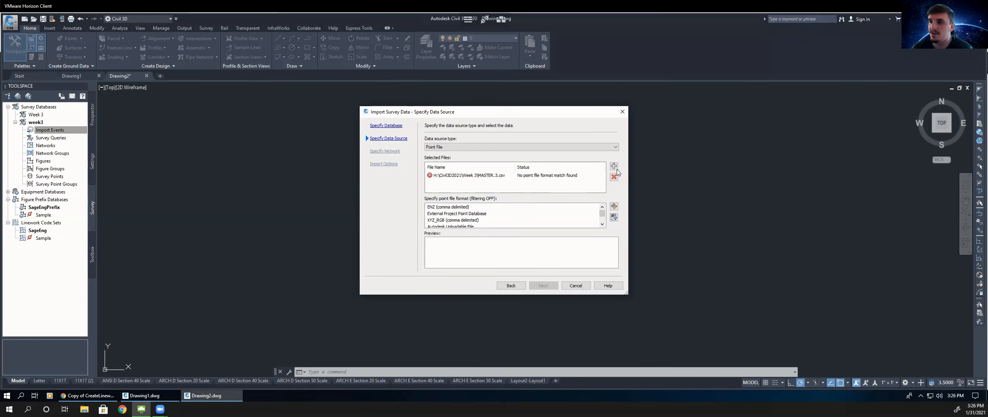
# - Replace the MASTER.3 entry by deleting and re-adding it, then choose the PNEZD (comma delimited) point file format
pyautogui.click(614, 166)
pyautogui.click(455, 171)
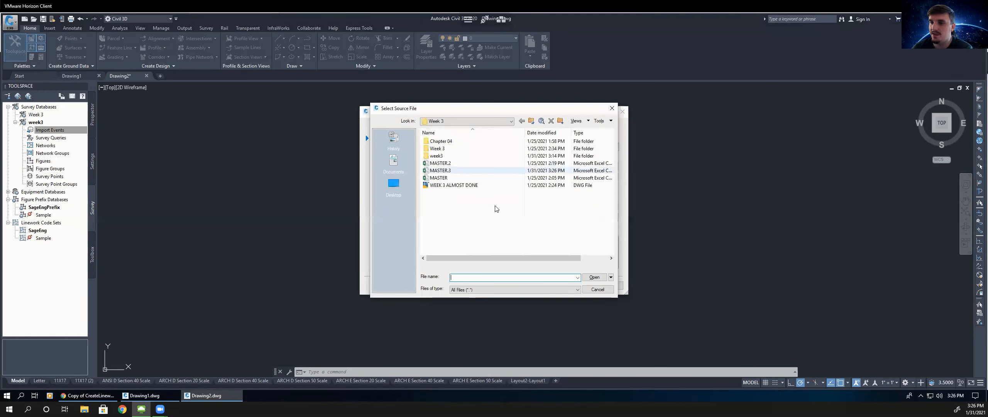
pyautogui.click(594, 277)
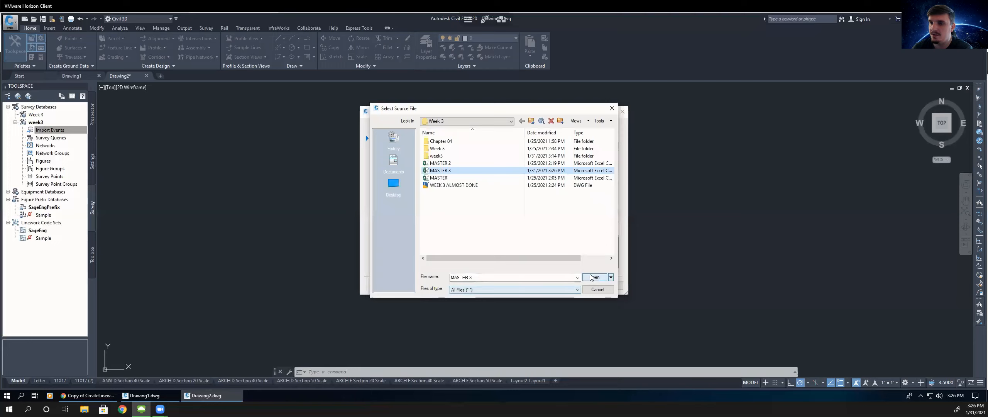
pyautogui.click(615, 176)
pyautogui.click(573, 177)
pyautogui.press('Delete')
pyautogui.click(613, 166)
pyautogui.click(440, 170)
pyautogui.click(594, 277)
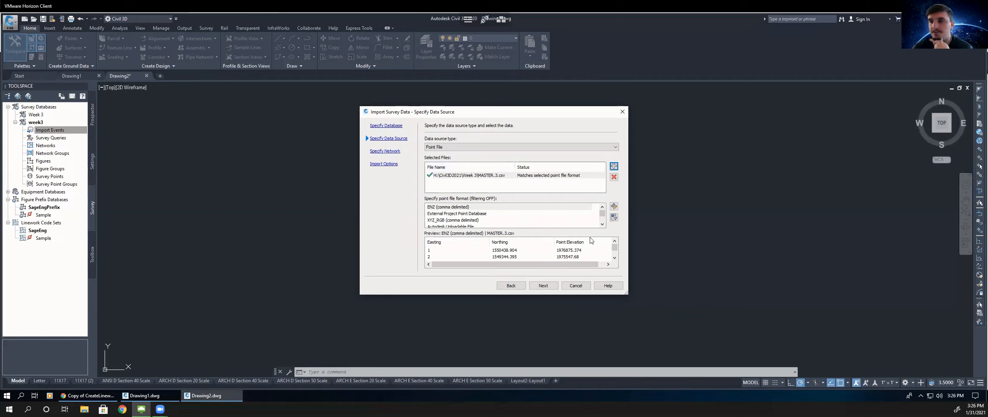
pyautogui.scroll(-1, 435, 210)
pyautogui.click(433, 208)
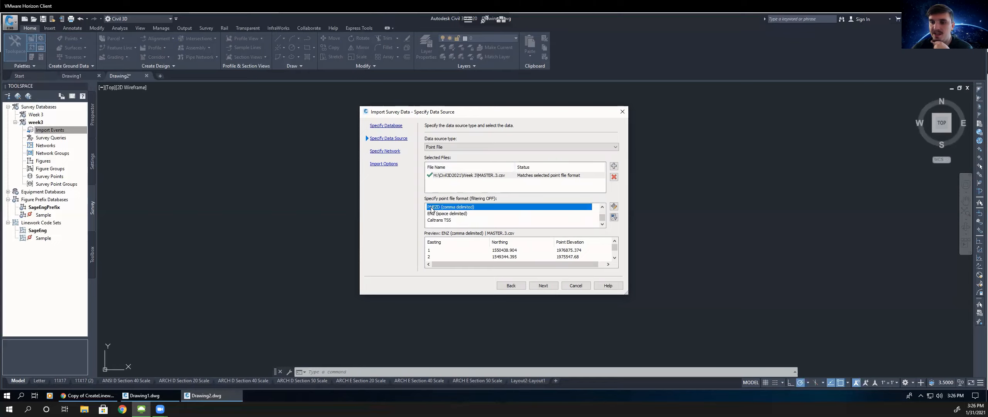
# - Proceed to the import options, enable Process linework during import and Insert survey points, and finish the import
pyautogui.click(542, 285)
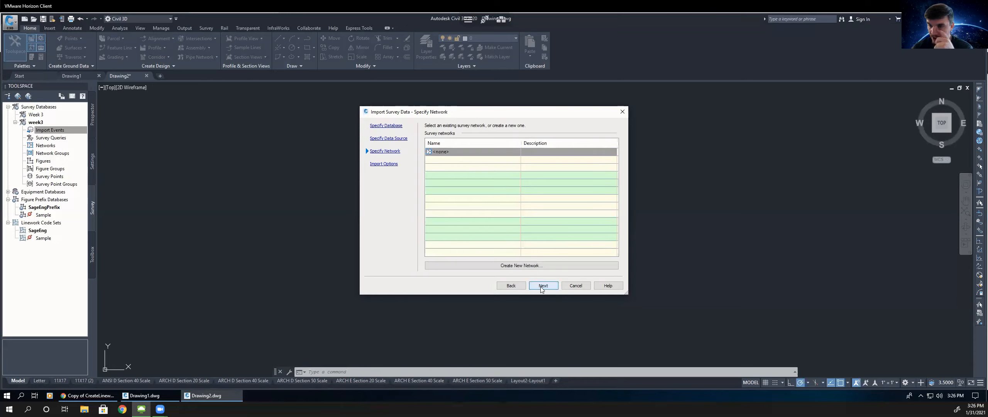
pyautogui.click(542, 286)
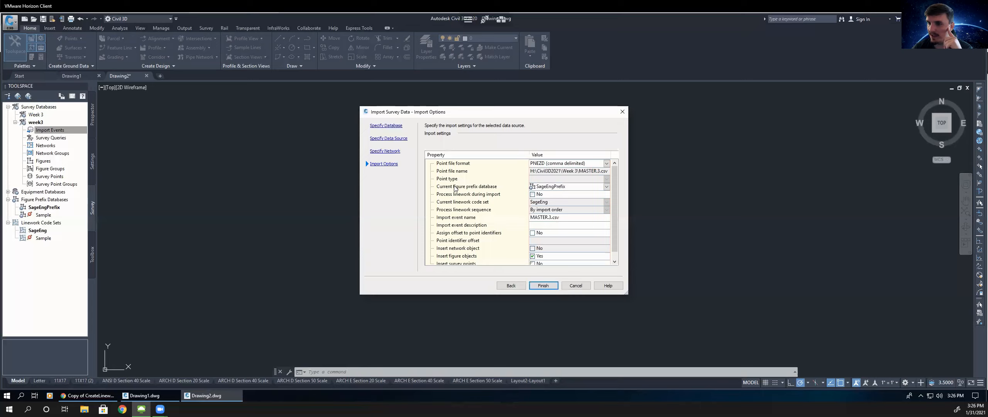
pyautogui.click(505, 189)
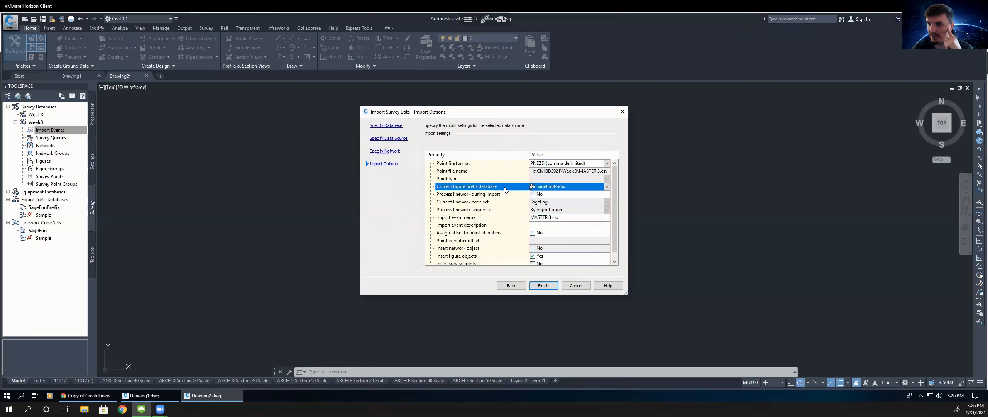
pyautogui.click(532, 194)
pyautogui.moveTo(612, 207); pyautogui.dragTo(612, 228)
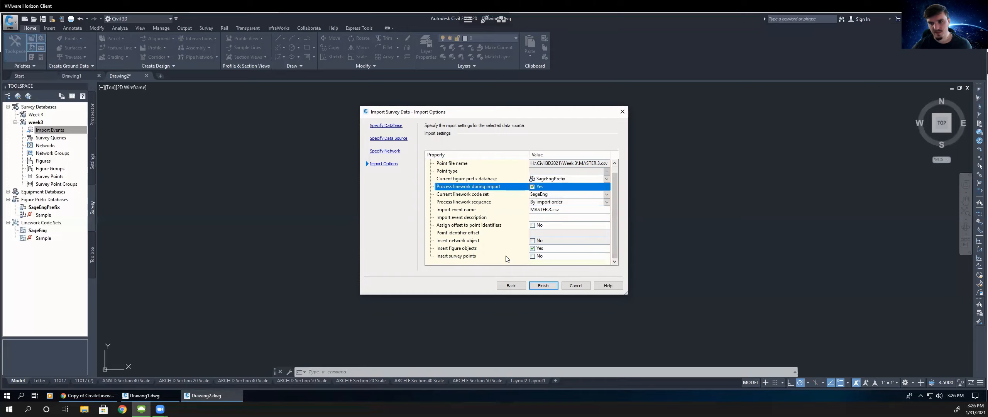
pyautogui.click(533, 256)
pyautogui.click(543, 286)
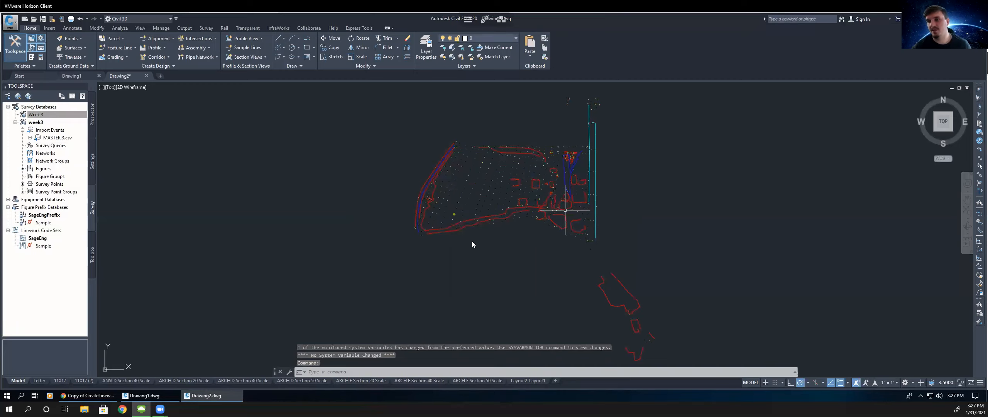
# - Inspect the imported figure linework by zooming around and selecting individual figures
pyautogui.moveTo(565, 210); pyautogui.dragTo(479, 234, button='middle')
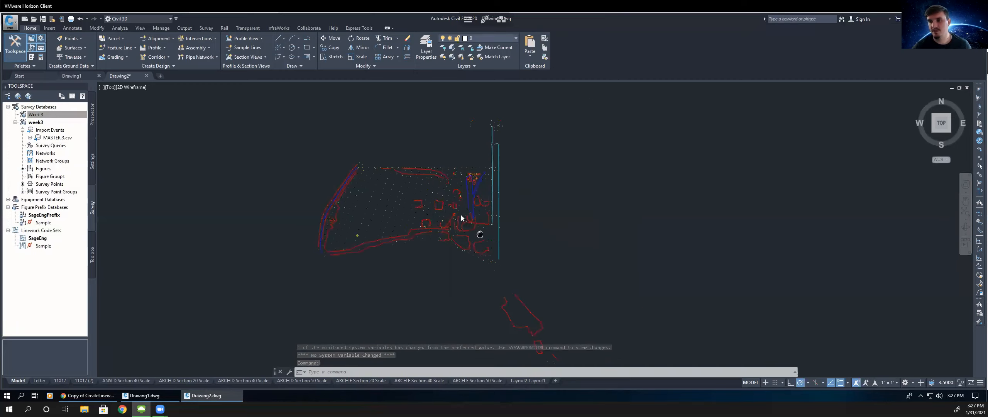
pyautogui.scroll(2, 461, 215)
pyautogui.scroll(2, 454, 212)
pyautogui.scroll(3, 463, 206)
pyautogui.click(463, 197)
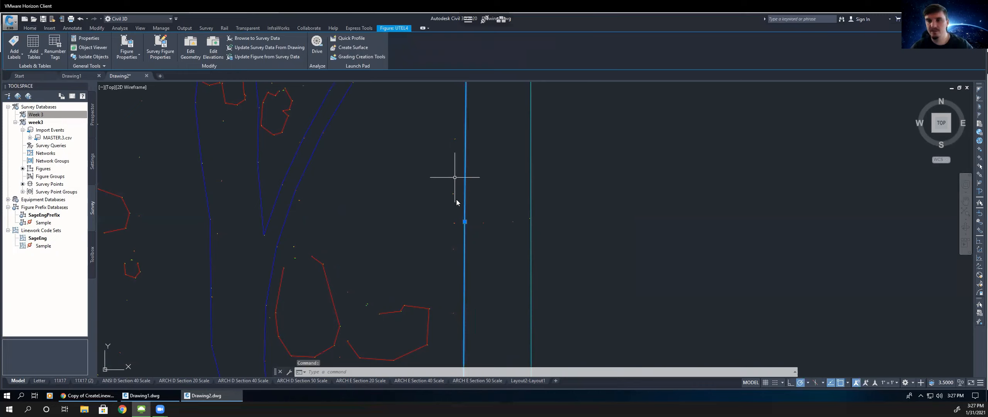
pyautogui.press('Escape')
pyautogui.press('Escape')
pyautogui.press('Escape')
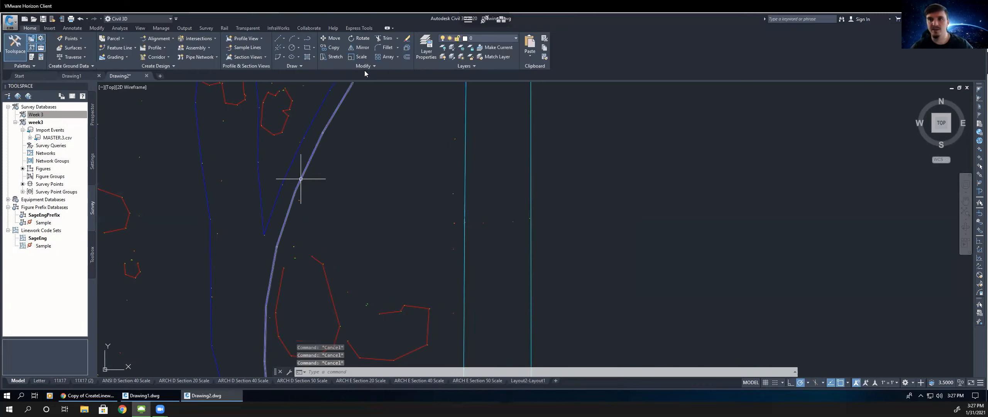
pyautogui.click(301, 177)
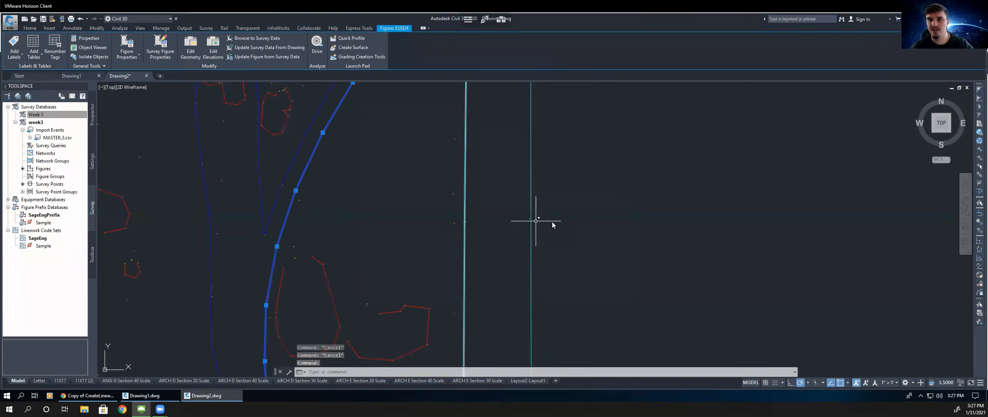
pyautogui.press('Escape')
pyautogui.scroll(-4, 552, 222)
pyautogui.scroll(-2, 538, 224)
pyautogui.scroll(-2, 538, 221)
pyautogui.scroll(2, 531, 334)
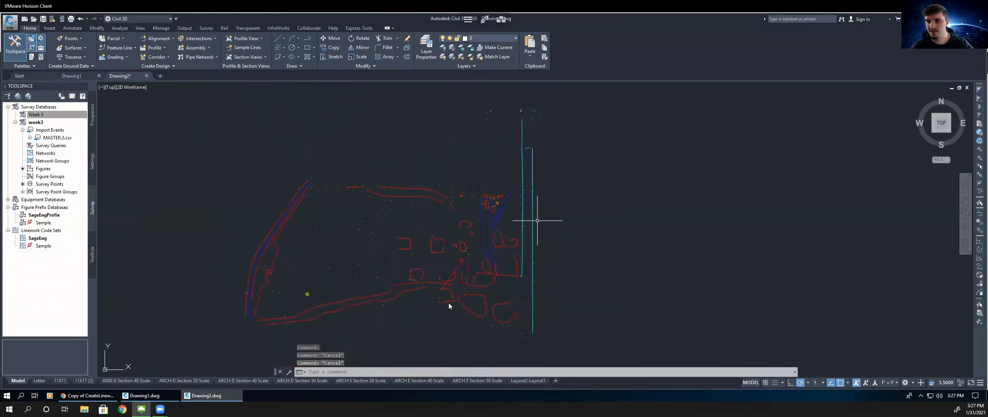
pyautogui.click(361, 251)
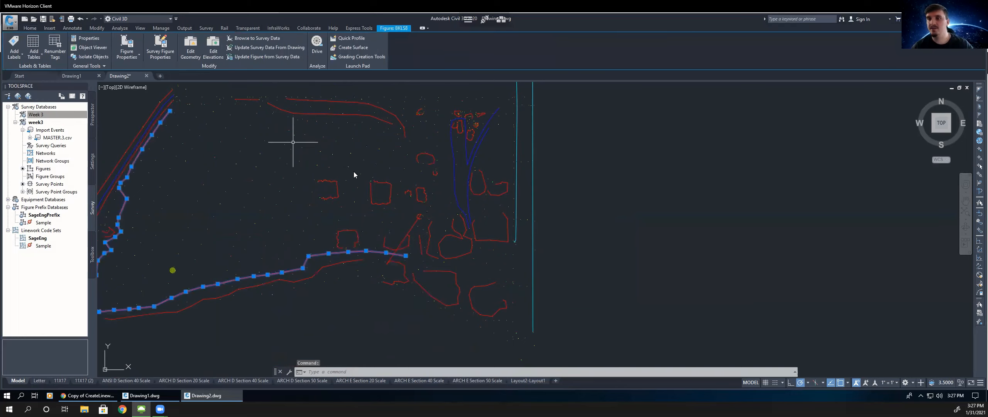
pyautogui.press('Escape')
pyautogui.press('Escape')
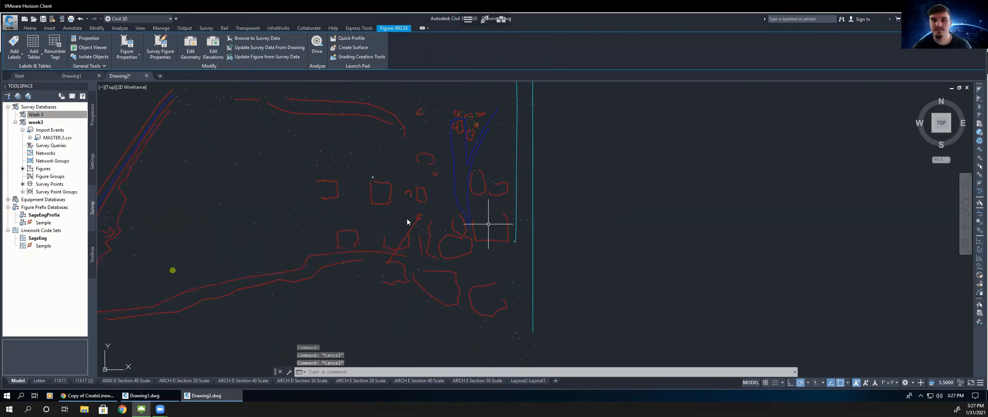
pyautogui.moveTo(414, 207); pyautogui.dragTo(580, 172, button='middle')
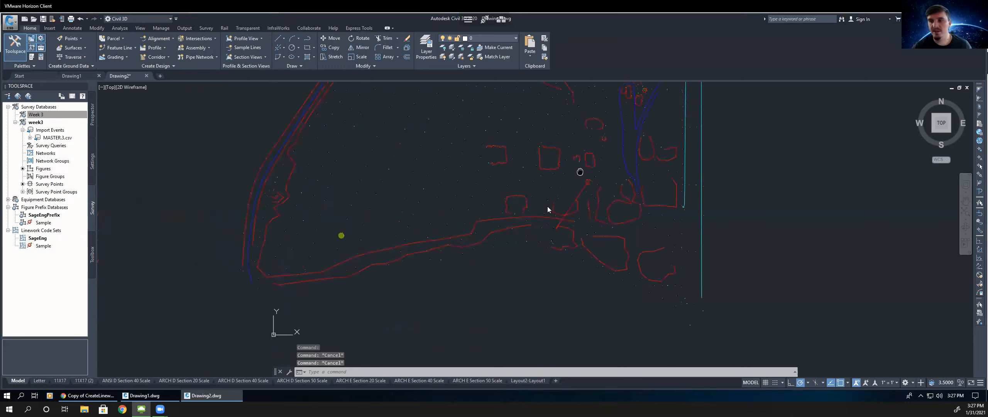
# - Switch to the CreateLineworkCode instructions PDF and read the remaining steps on layer colours and viewport setup
pyautogui.click(104, 397)
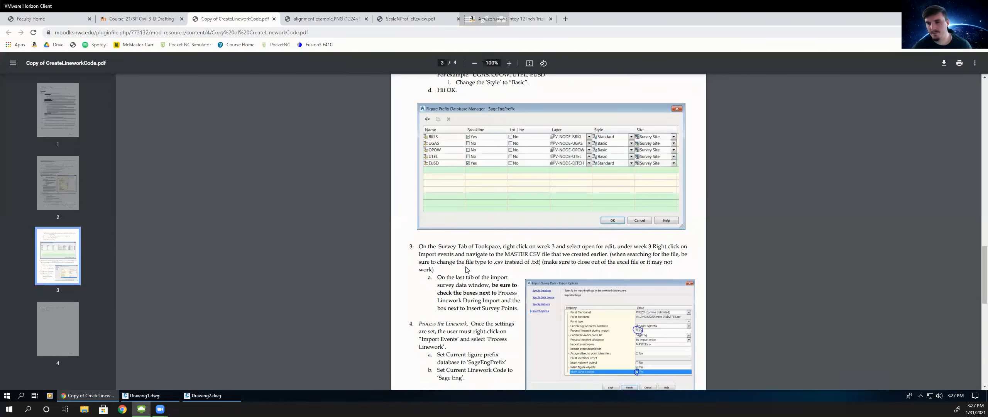
pyautogui.scroll(-2, 468, 267)
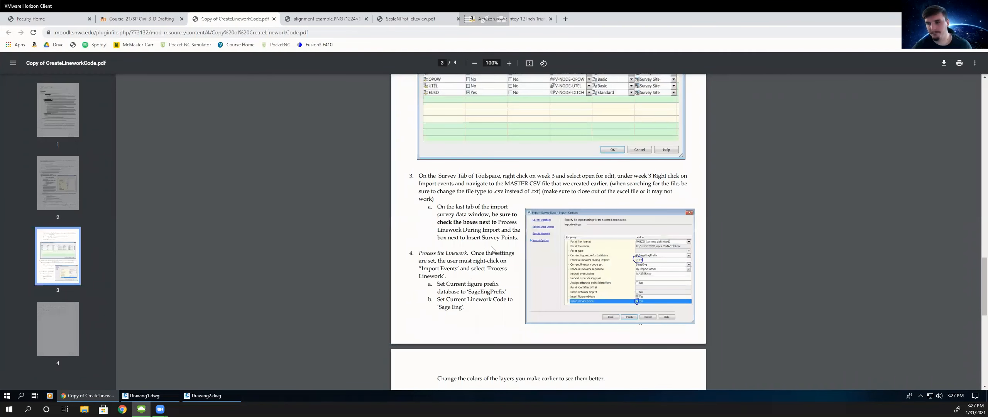
pyautogui.scroll(-1, 488, 256)
pyautogui.scroll(-5, 497, 227)
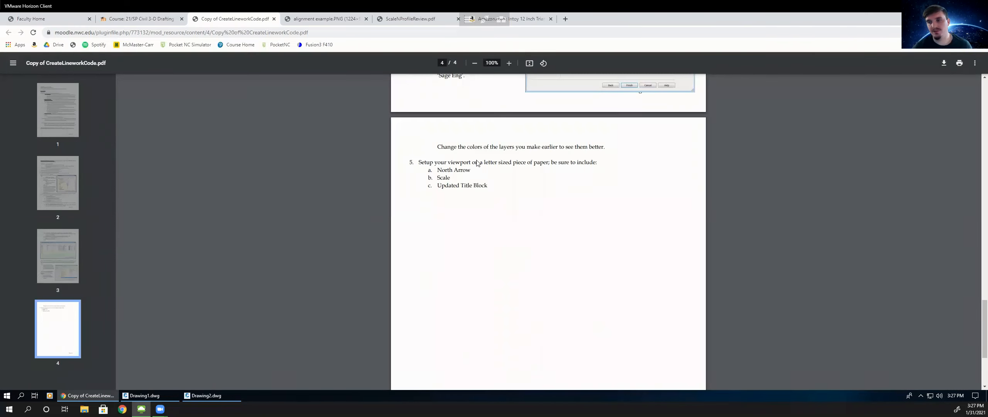
pyautogui.moveTo(485, 163); pyautogui.dragTo(555, 165)
pyautogui.click(529, 174)
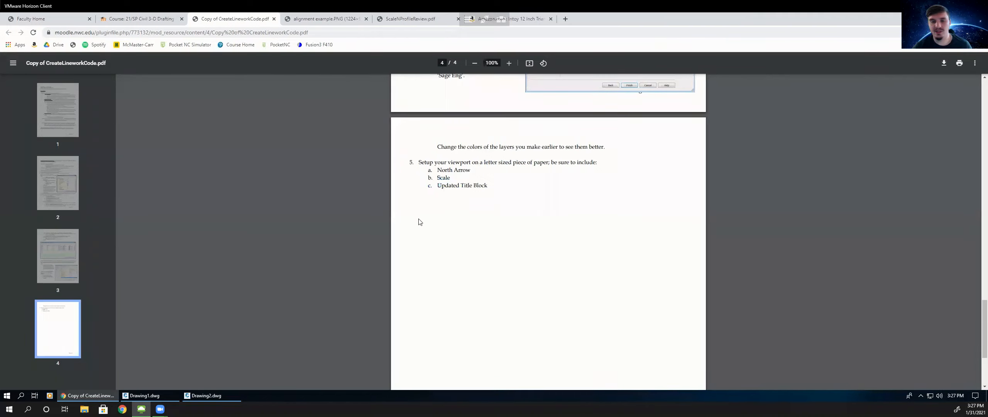
# - Return to the drawing and switch to the Letter layout
pyautogui.click(205, 395)
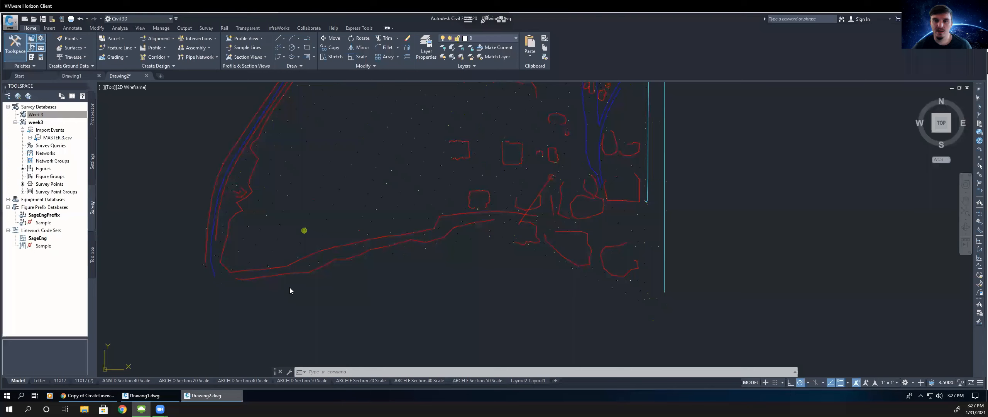
pyautogui.click(39, 381)
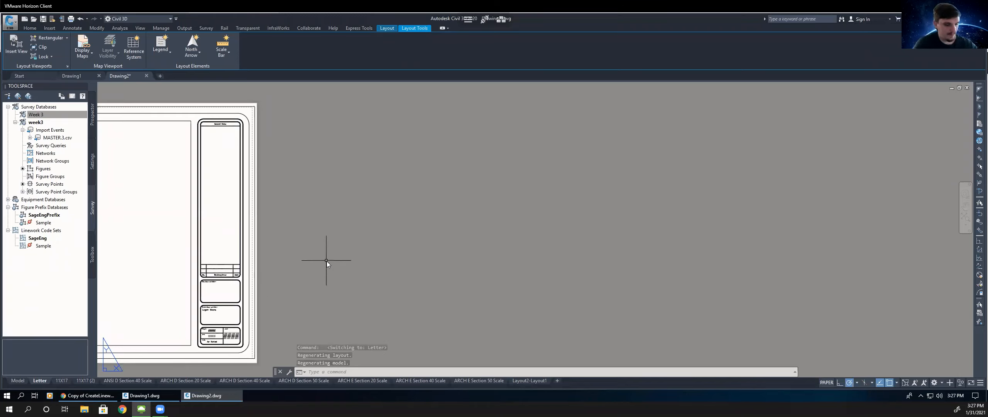
pyautogui.write('Z')
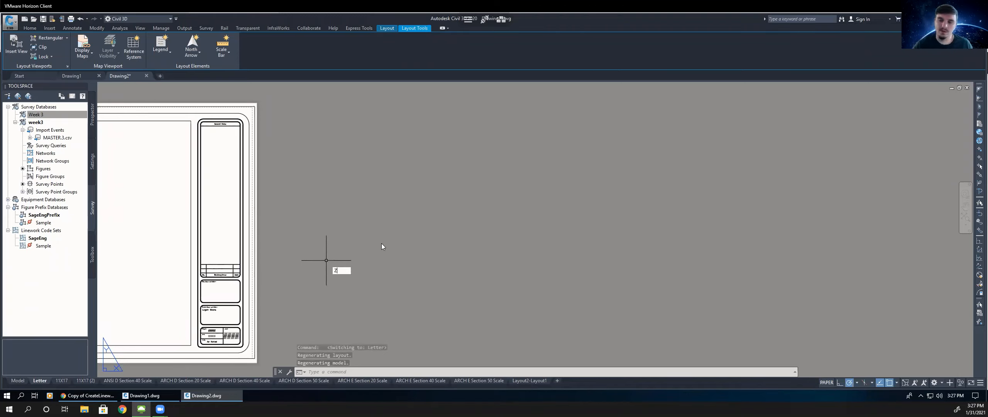
pyautogui.press('Return')
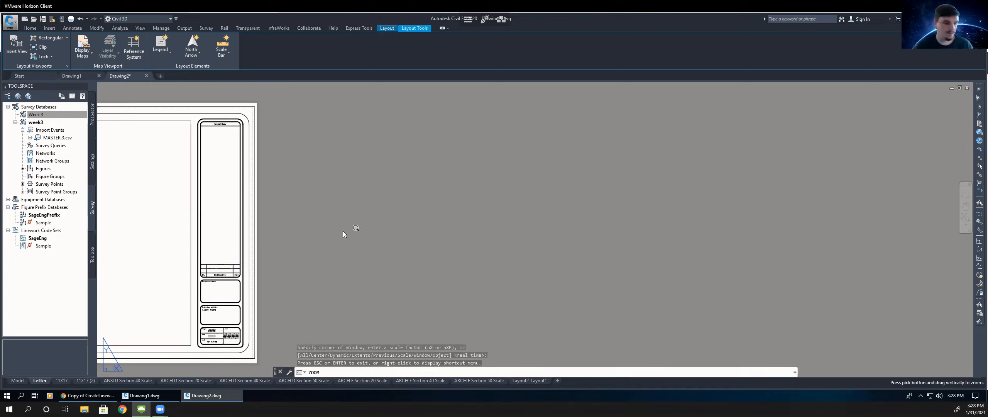
pyautogui.press('Escape')
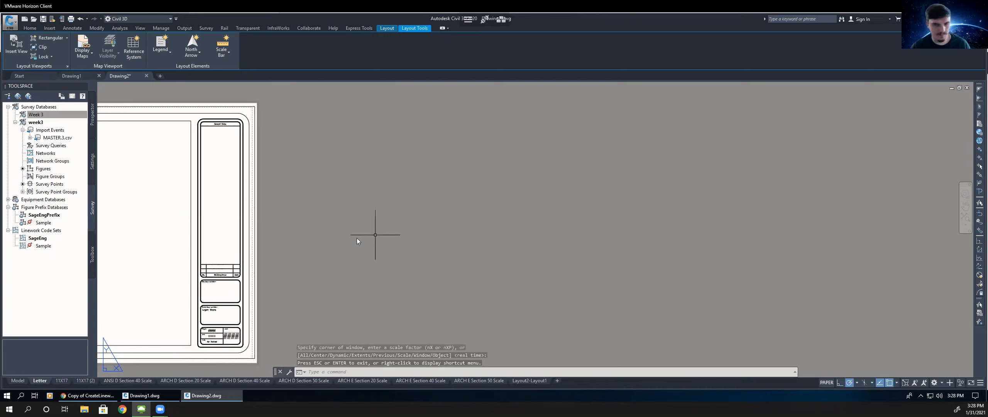
# - Zoom the Letter layout to extents, activate its viewport and zoom the model to extents inside it
pyautogui.write('Z')
pyautogui.press('Return')
pyautogui.write('E')
pyautogui.press('Return')
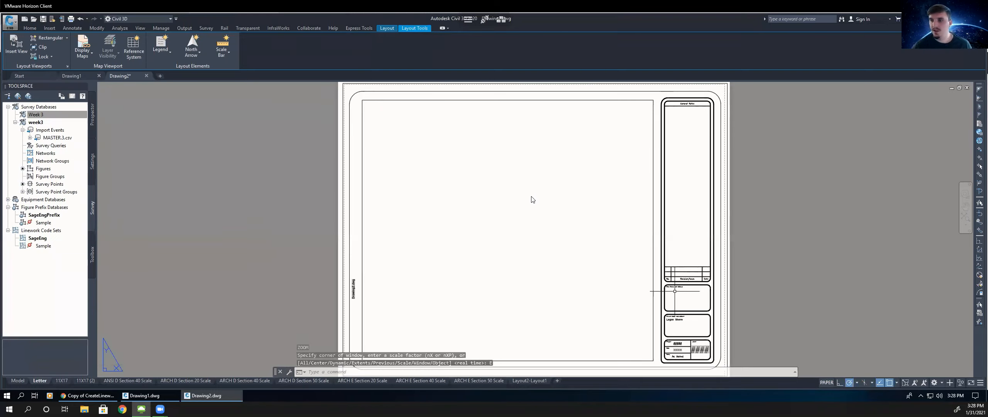
pyautogui.doubleClick(531, 223)
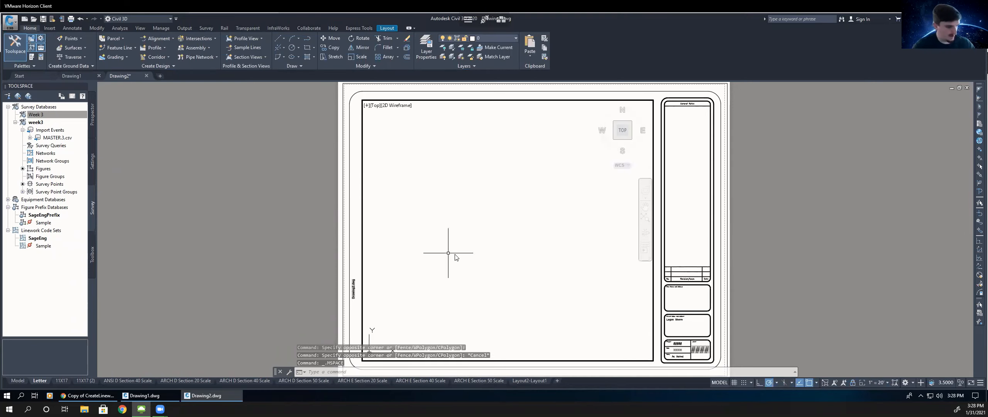
pyautogui.write('z')
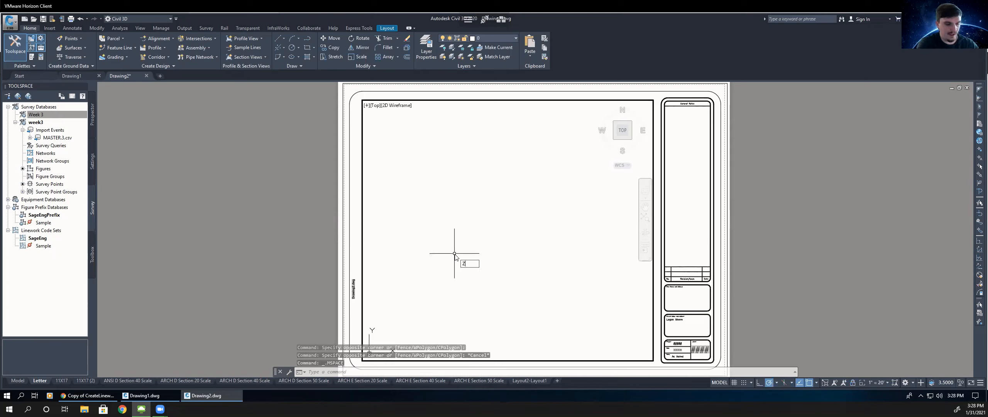
pyautogui.press('Return')
pyautogui.write('e')
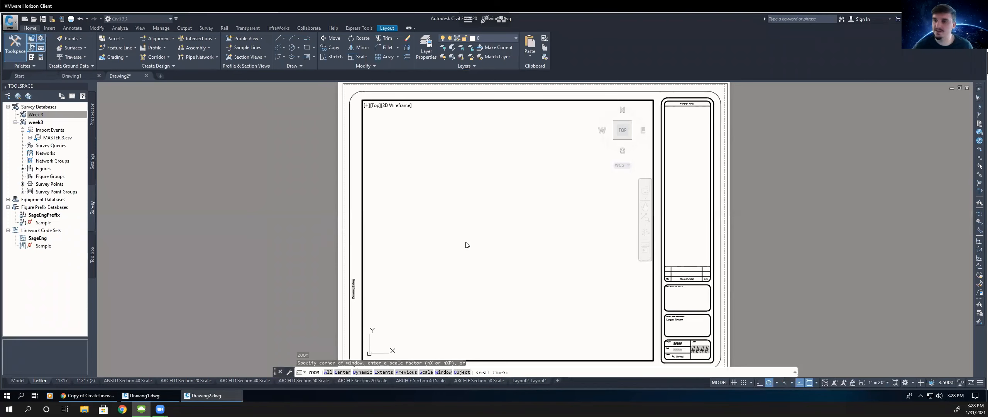
pyautogui.press('Return')
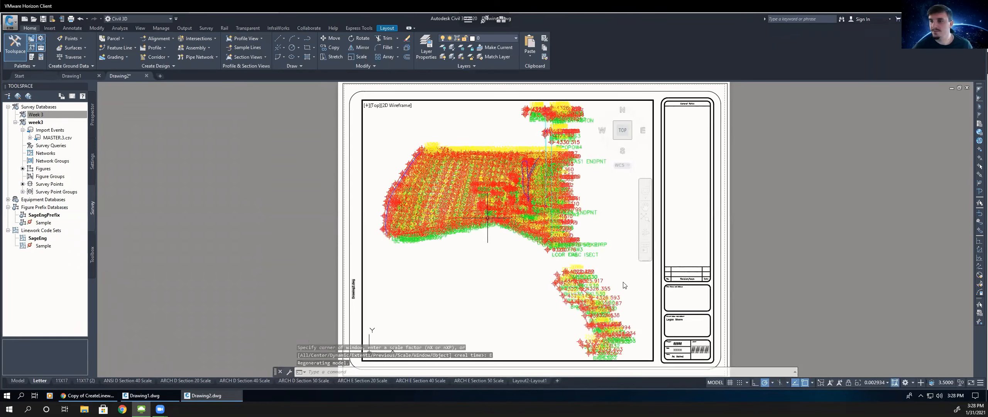
# - Set the viewport scale to 1" = 500'
pyautogui.click(862, 381)
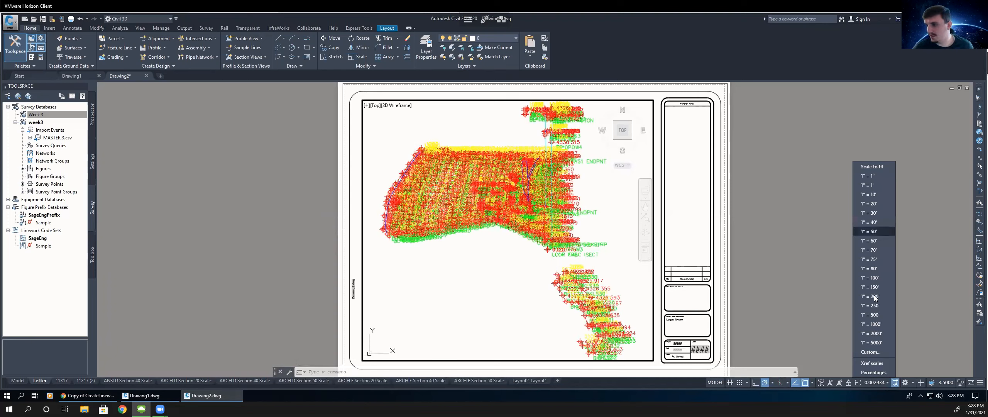
pyautogui.click(872, 296)
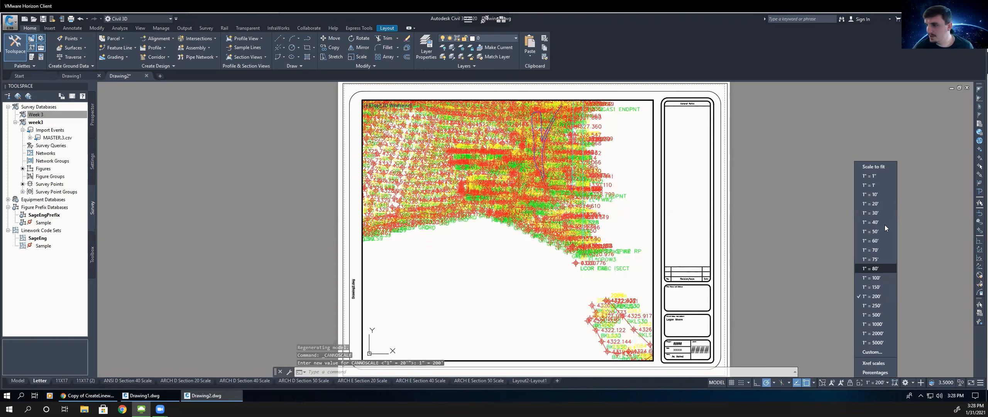
pyautogui.click(872, 315)
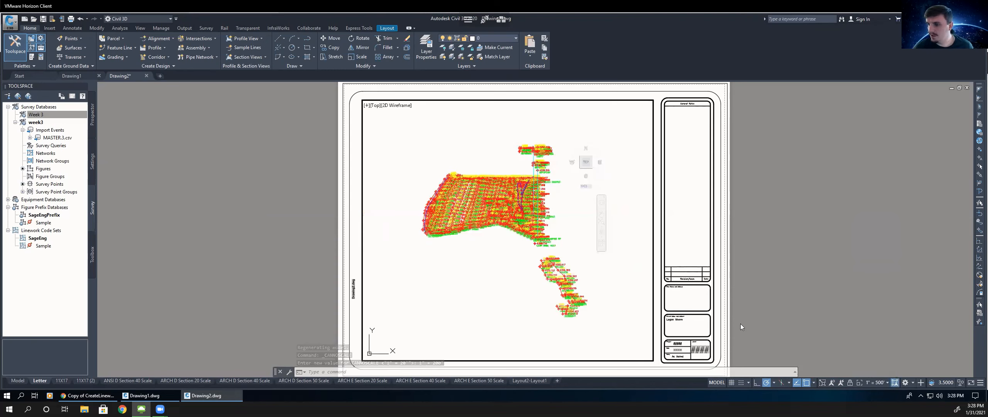
# - Add a custom viewport scale named 1=300 with 1 paper unit equal to 300 drawing units
pyautogui.click(882, 381)
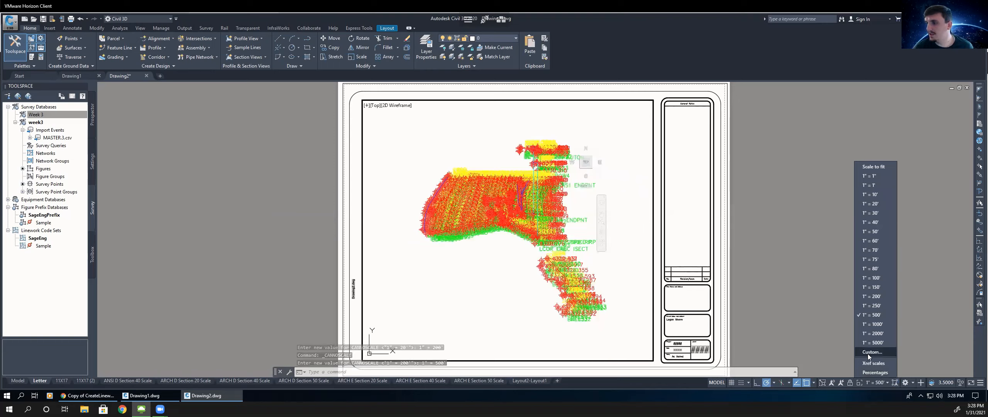
pyautogui.click(566, 195)
pyautogui.click(541, 169)
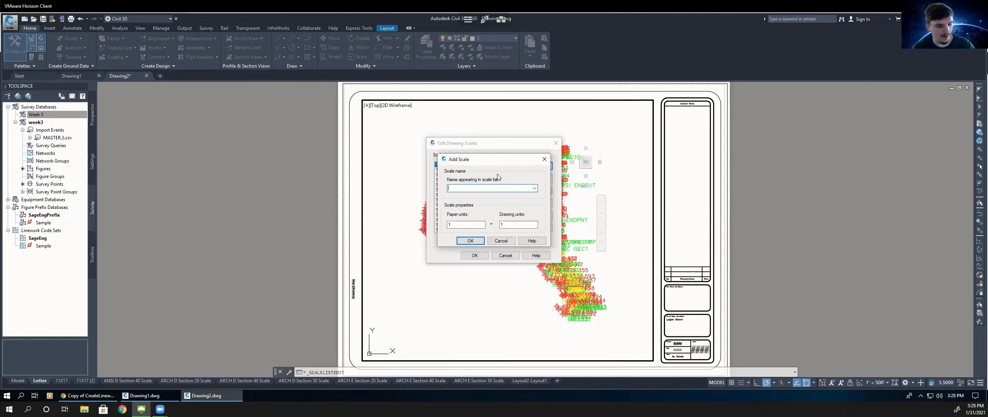
pyautogui.write('1=300')
pyautogui.click(522, 225)
pyautogui.write('30')
pyautogui.click(470, 241)
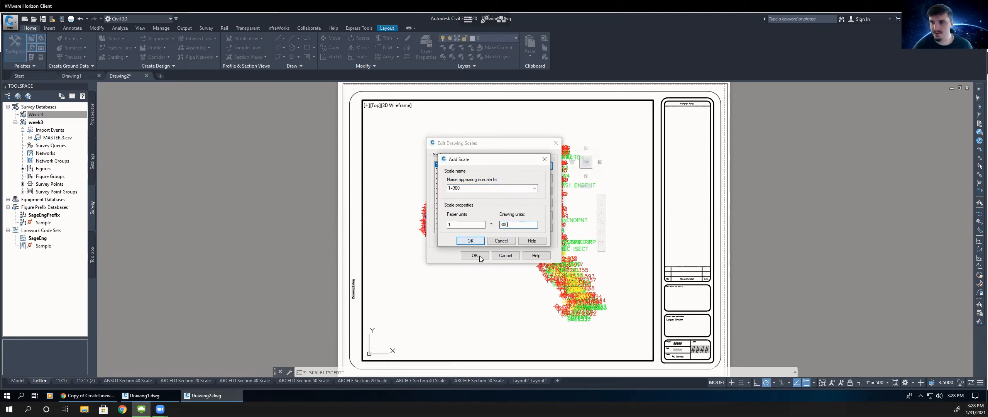
pyautogui.press('Return')
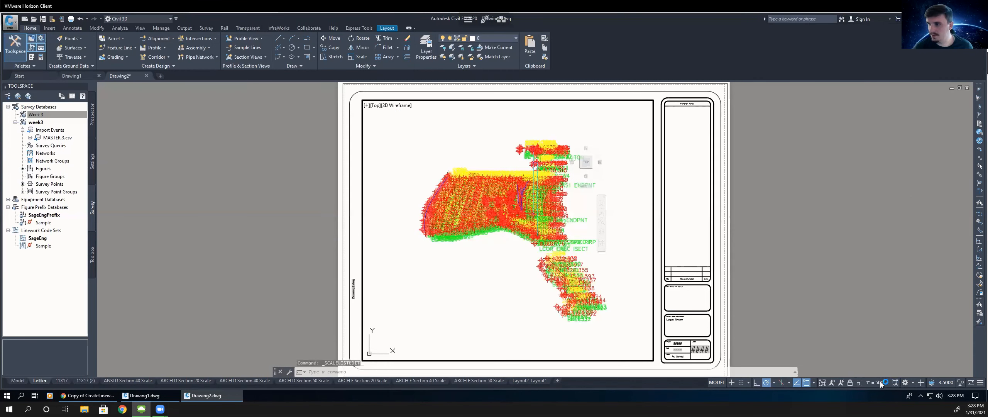
# - Set the viewport scale to 1=300
pyautogui.click(878, 383)
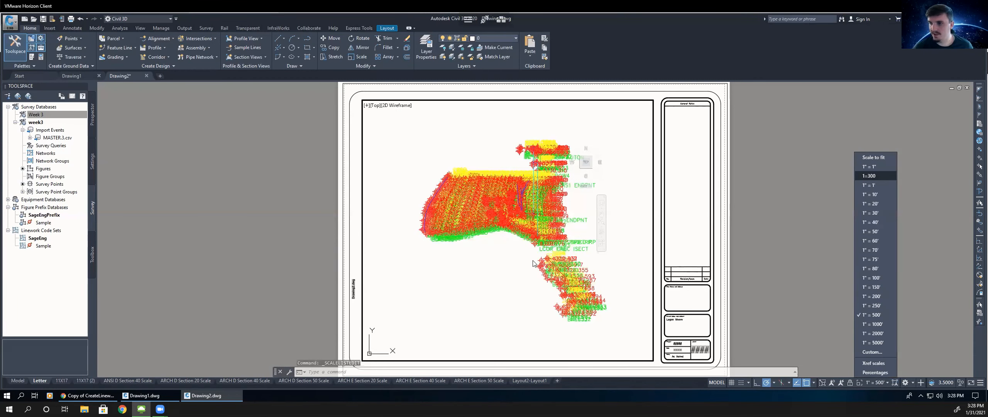
pyautogui.click(868, 175)
pyautogui.moveTo(525, 253)
pyautogui.mouseDown(button='middle')
pyautogui.moveTo(519, 287)
pyautogui.moveTo(525, 220)
pyautogui.moveTo(533, 280)
pyautogui.mouseUp(button='middle')
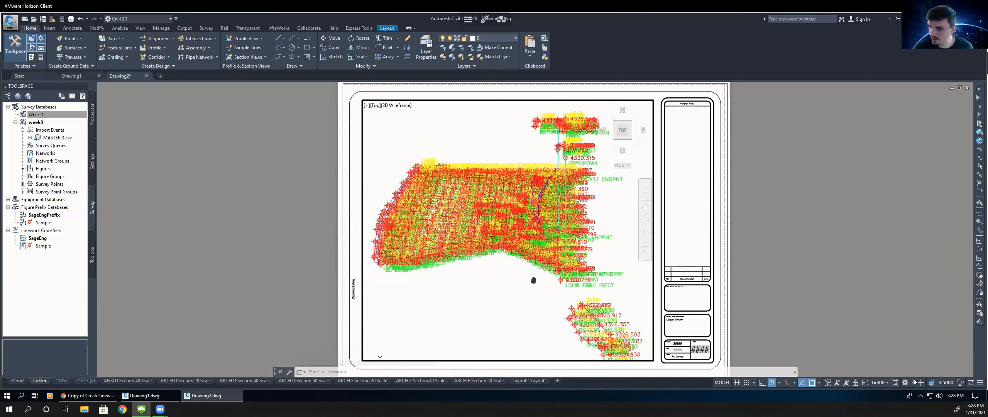
# - Add a custom 1=400 scale (1 paper unit to 400 drawing units) and apply it to the viewport
pyautogui.click(878, 382)
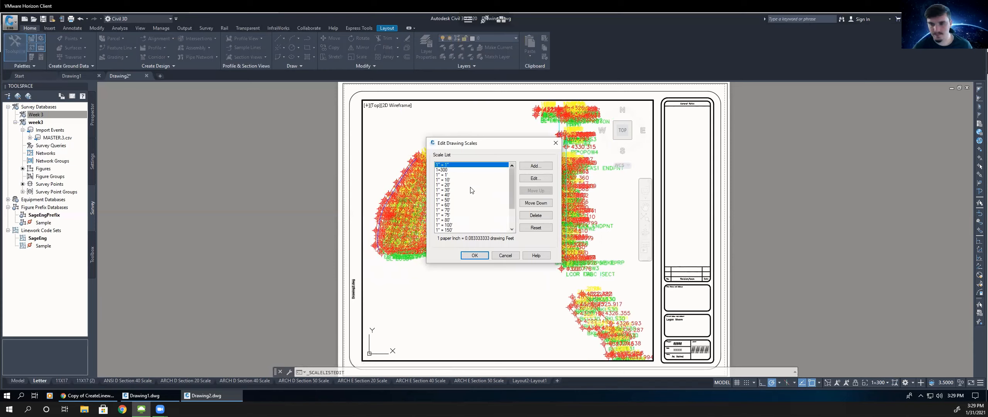
pyautogui.write('1=400')
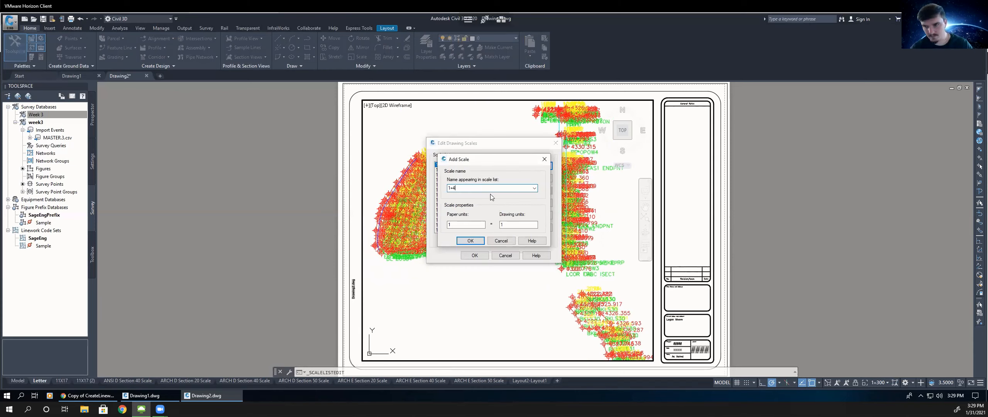
pyautogui.press('Tab')
pyautogui.press('Tab')
pyautogui.write('4')
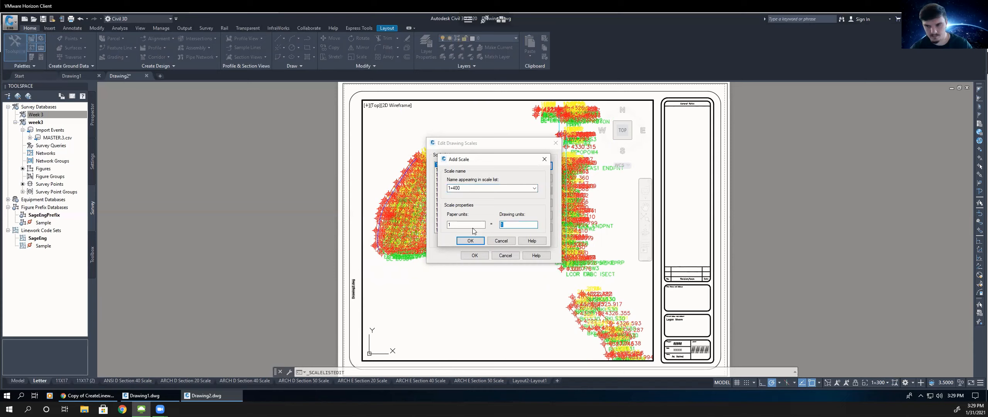
pyautogui.write('00')
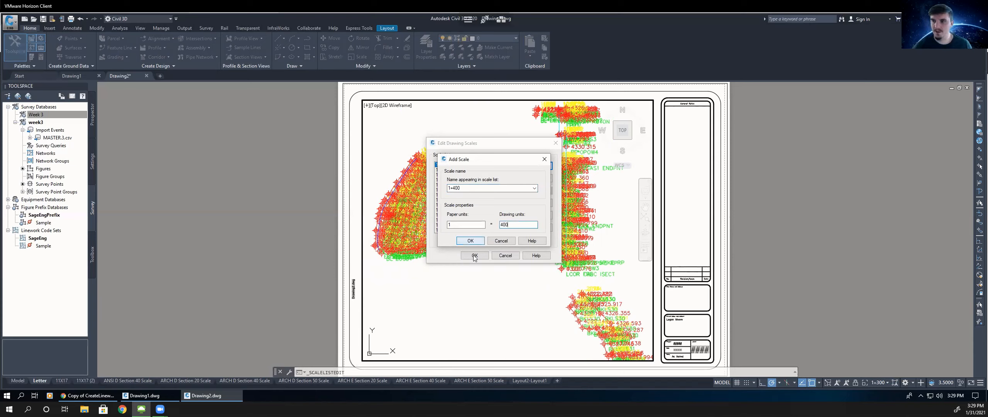
pyautogui.press('Return')
pyautogui.press('Return')
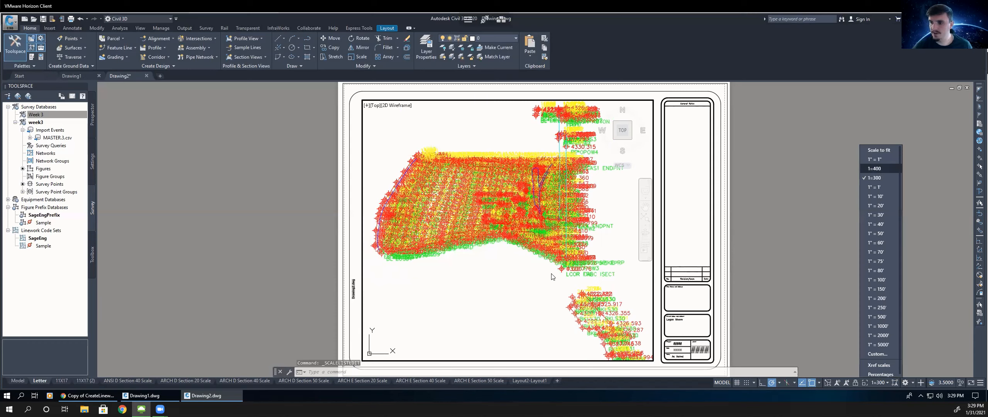
pyautogui.moveTo(520, 285); pyautogui.dragTo(502, 205, button='middle')
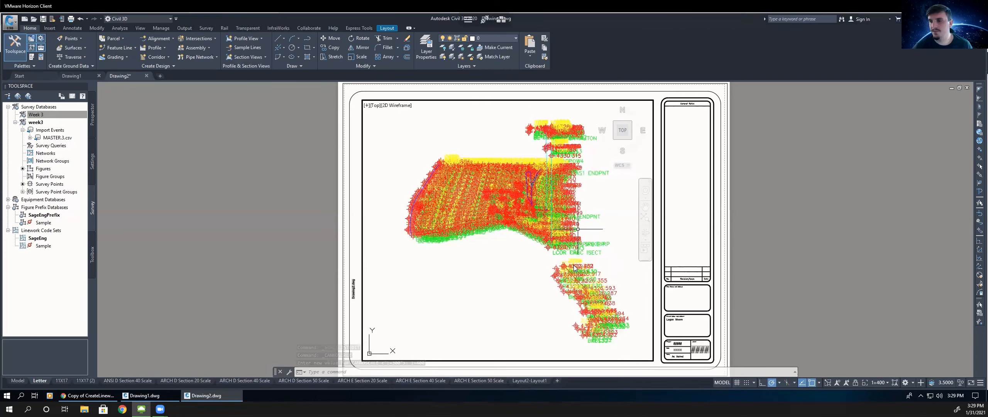
# - Select all similar survey points in the viewport and move them onto the V-NODE layer
pyautogui.click(464, 189)
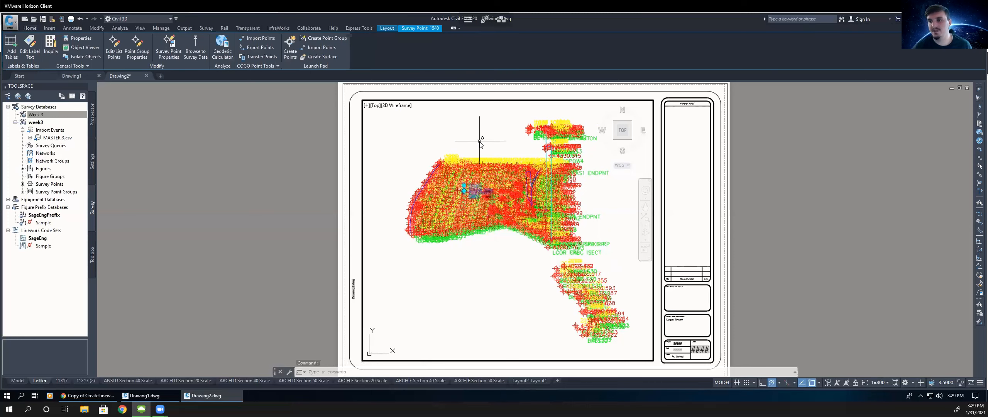
pyautogui.rightClick(480, 142)
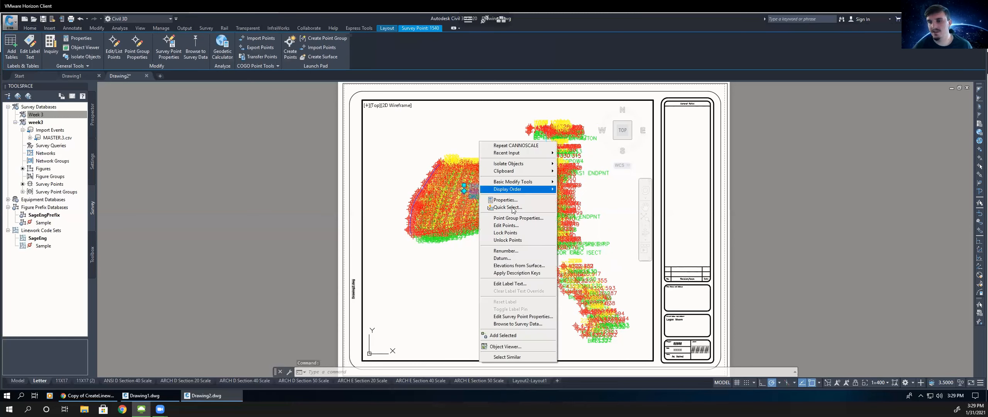
pyautogui.click(511, 357)
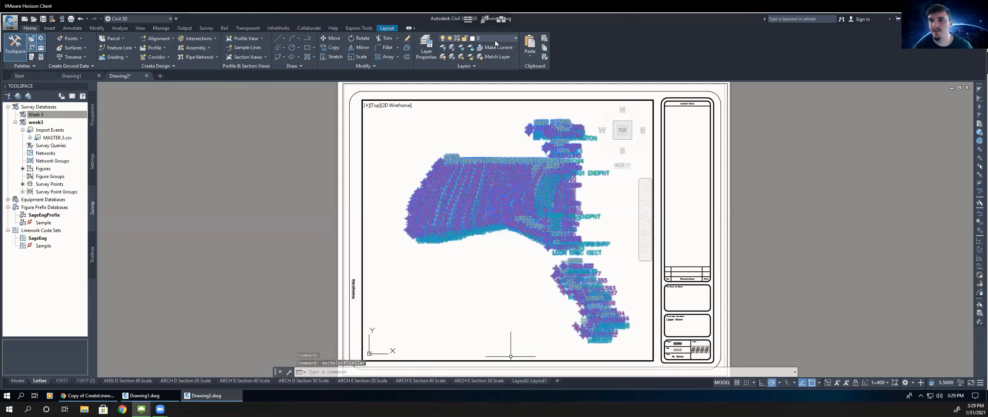
pyautogui.click(494, 37)
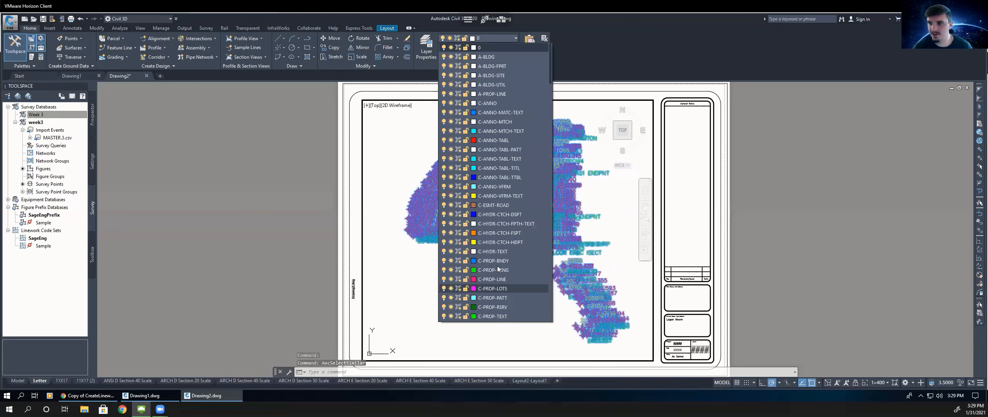
pyautogui.scroll(-2, 551, 124)
pyautogui.scroll(-3, 549, 95)
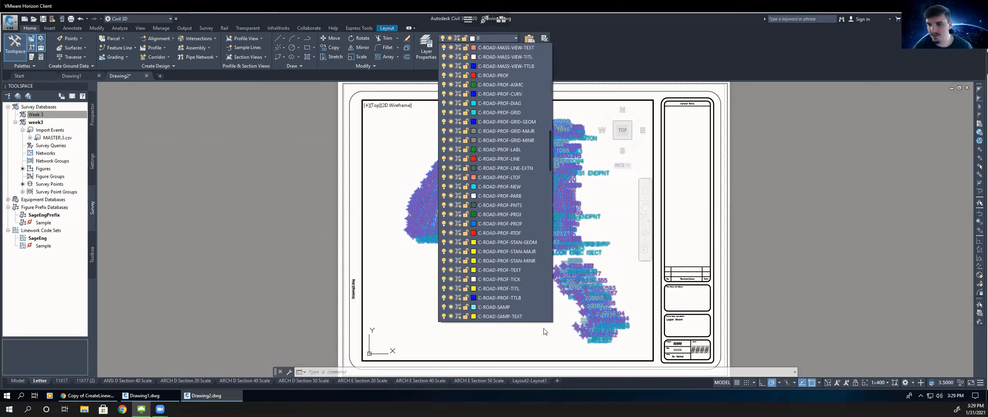
pyautogui.scroll(-20, 548, 324)
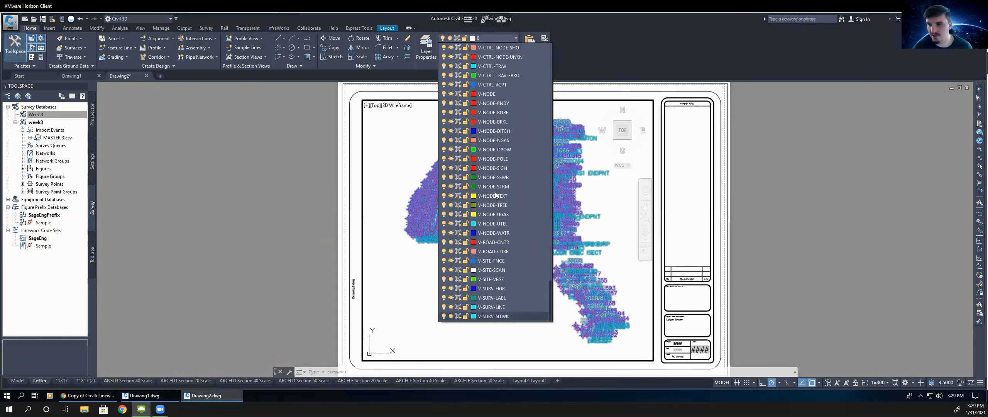
pyautogui.click(487, 93)
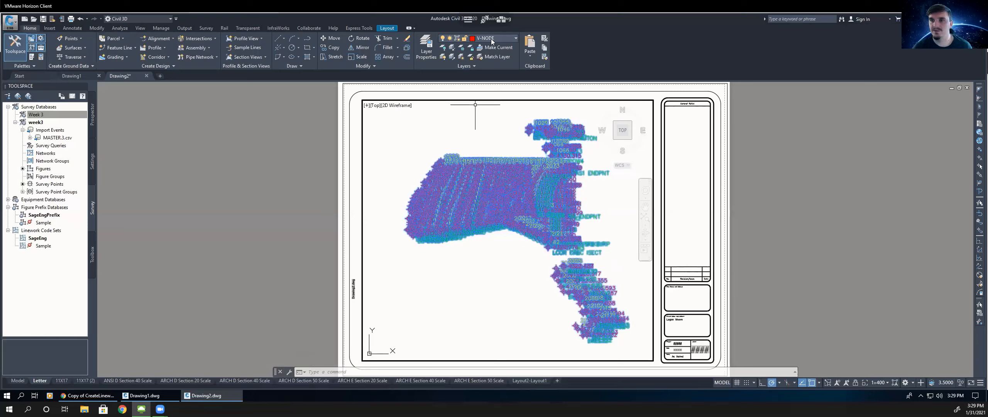
# - Freeze the V-NODE layer in the current viewport
pyautogui.click(478, 38)
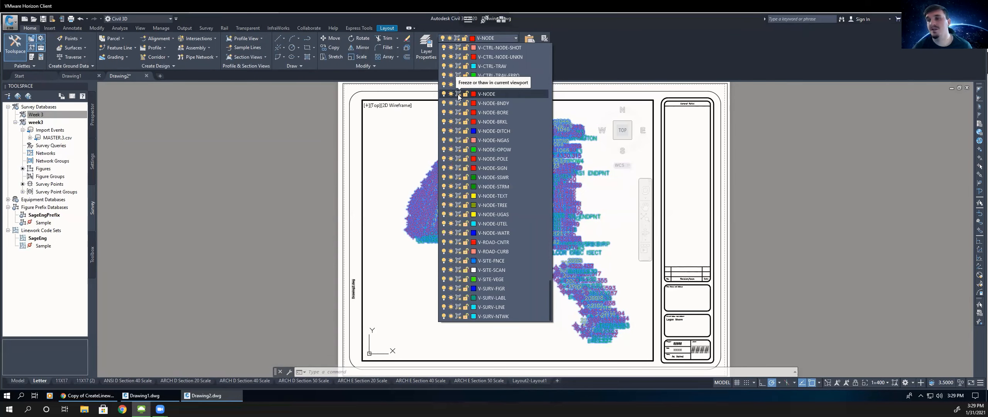
pyautogui.click(458, 94)
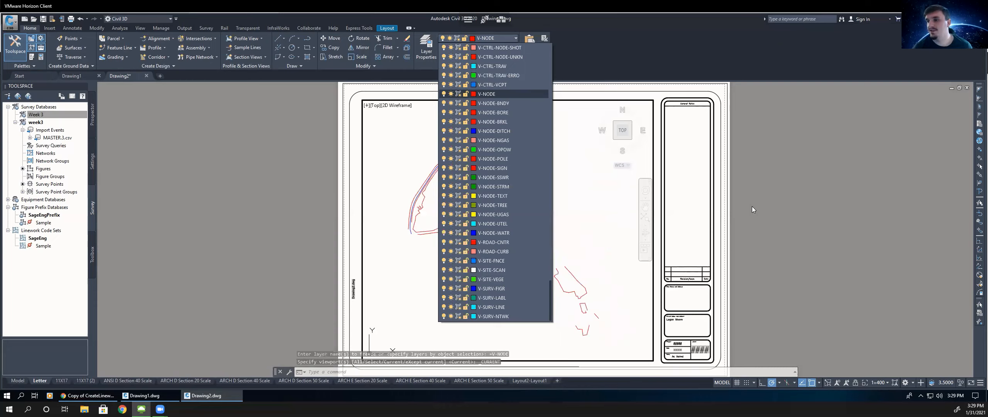
pyautogui.click(758, 221)
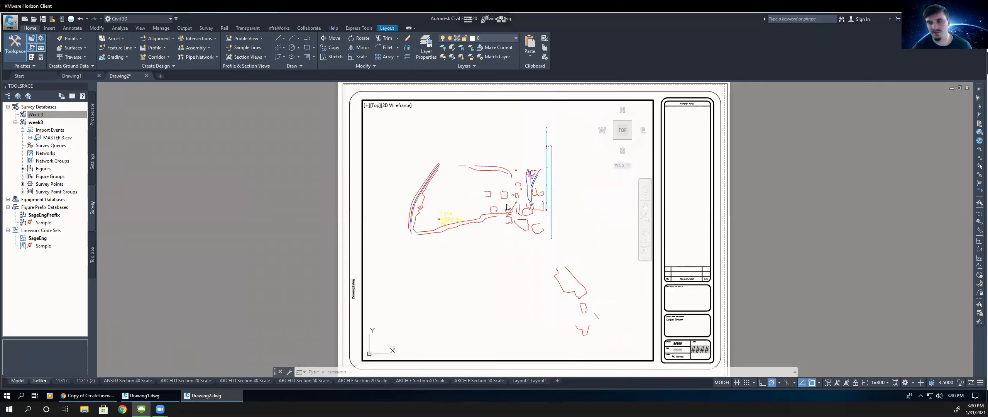
pyautogui.scroll(3, 471, 219)
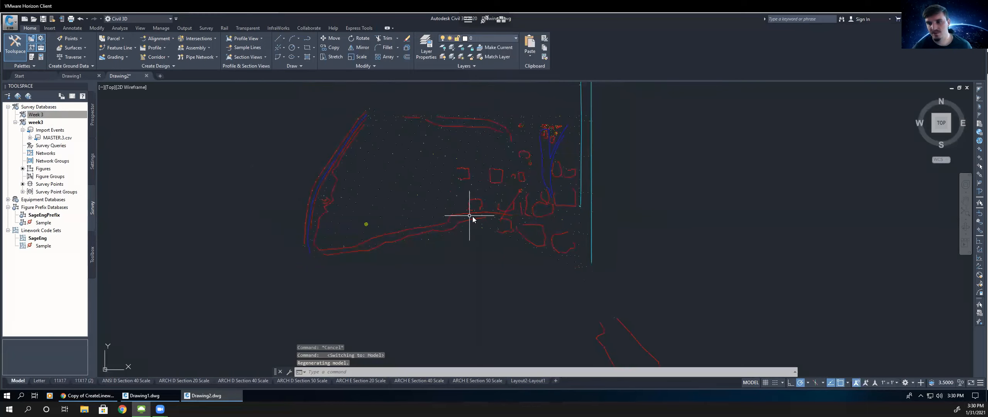
pyautogui.scroll(5, 460, 257)
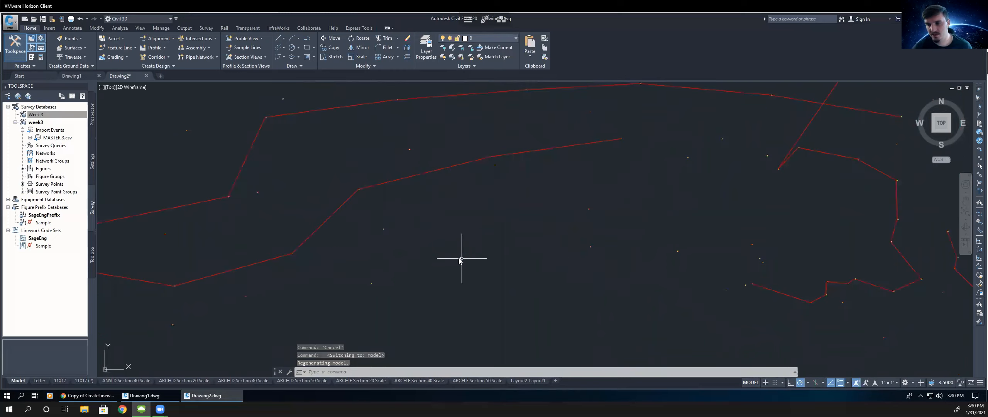
pyautogui.scroll(3, 459, 258)
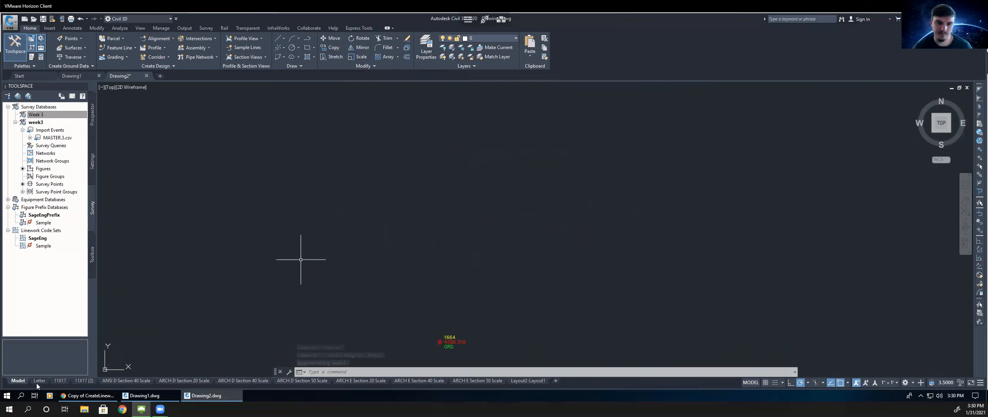
pyautogui.click(37, 383)
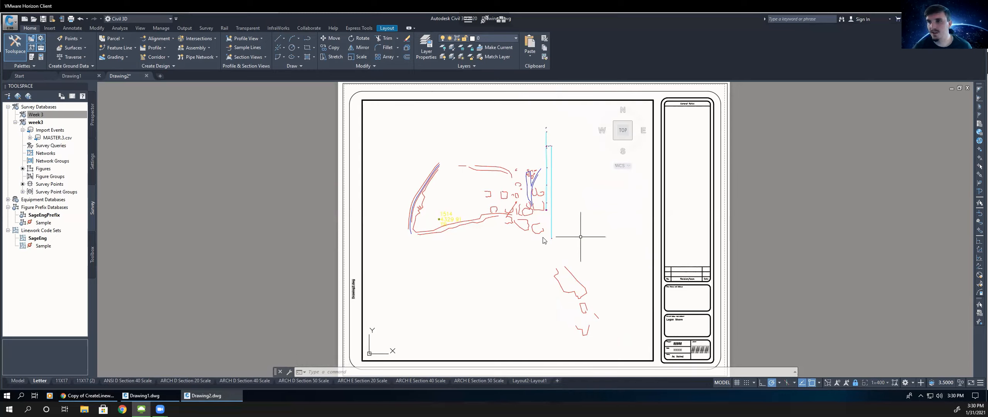
pyautogui.moveTo(580, 237); pyautogui.dragTo(531, 239, button='middle')
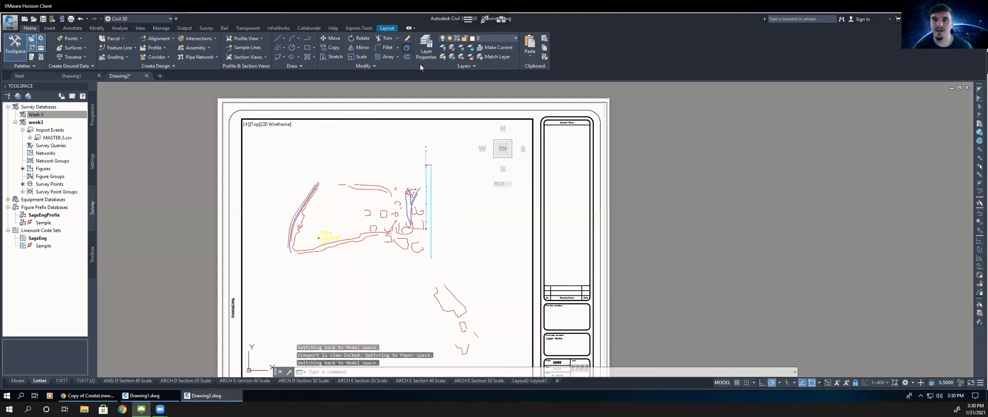
# - Insert the Arrow 18 north arrow for the viewport, placing it near the viewport's upper-left corner
pyautogui.click(387, 28)
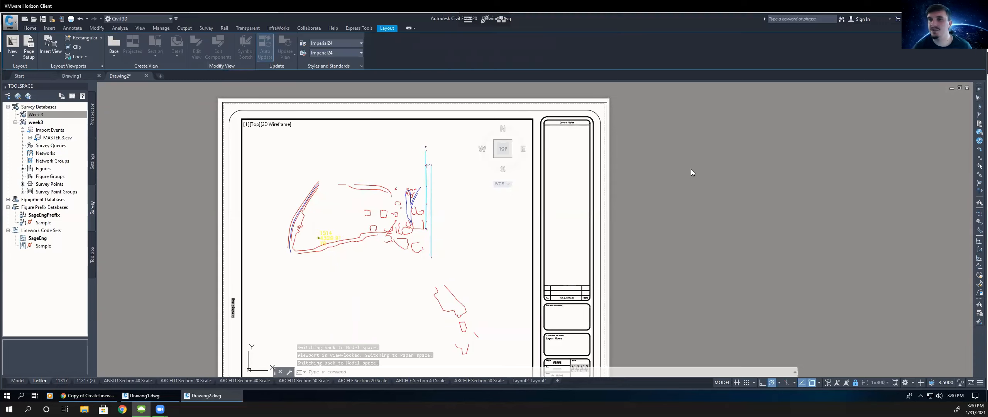
pyautogui.doubleClick(699, 185)
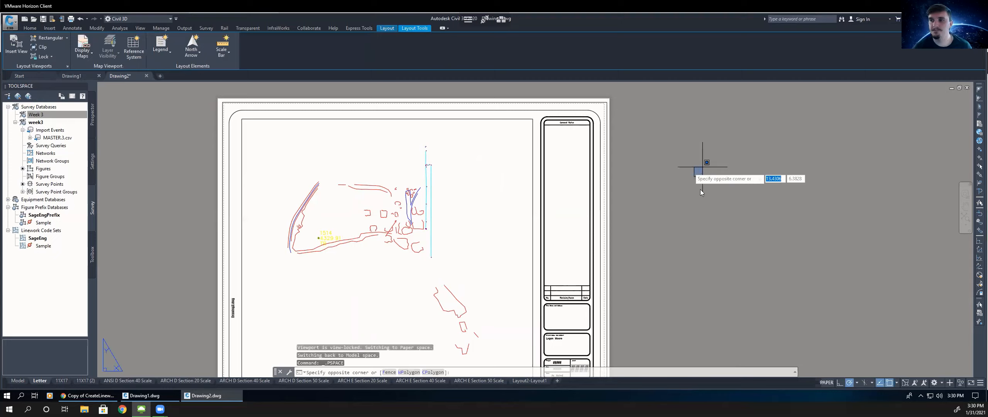
pyautogui.click(195, 53)
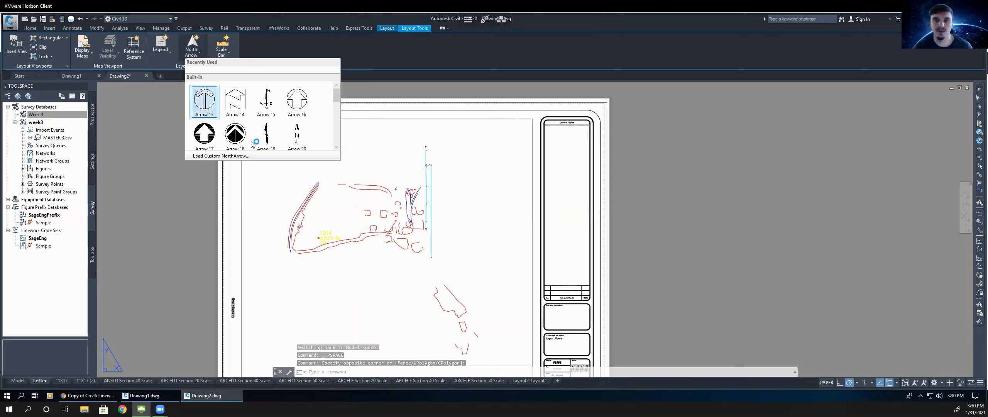
pyautogui.click(242, 148)
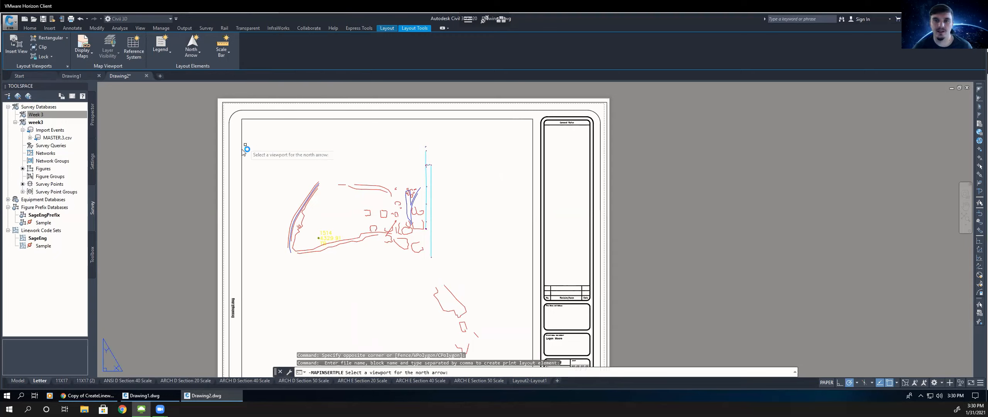
pyautogui.click(270, 151)
pyautogui.scroll(-2, 272, 151)
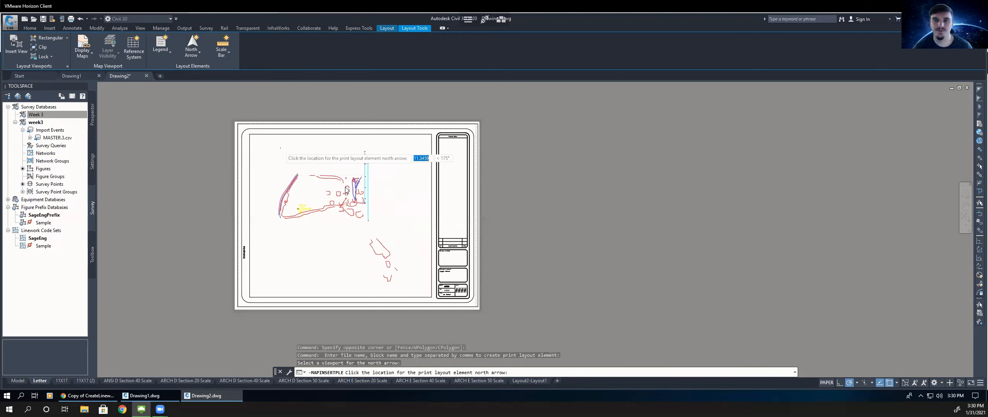
pyautogui.scroll(5, 276, 154)
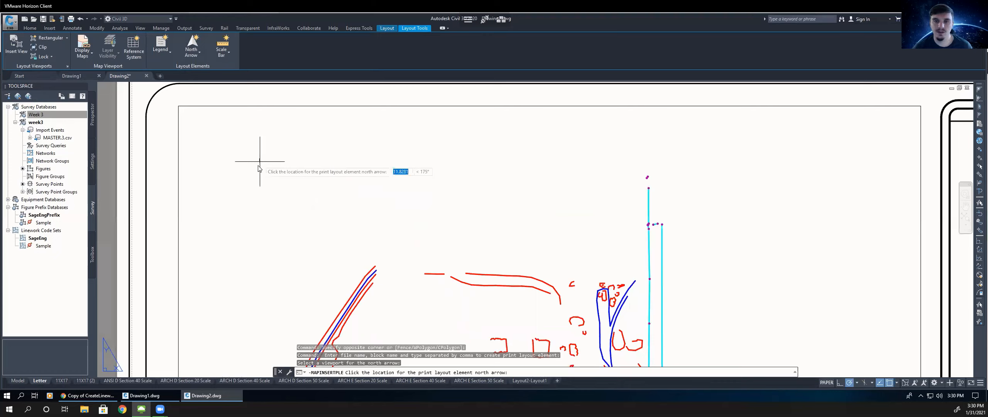
pyautogui.click(257, 170)
pyautogui.scroll(-3, 258, 166)
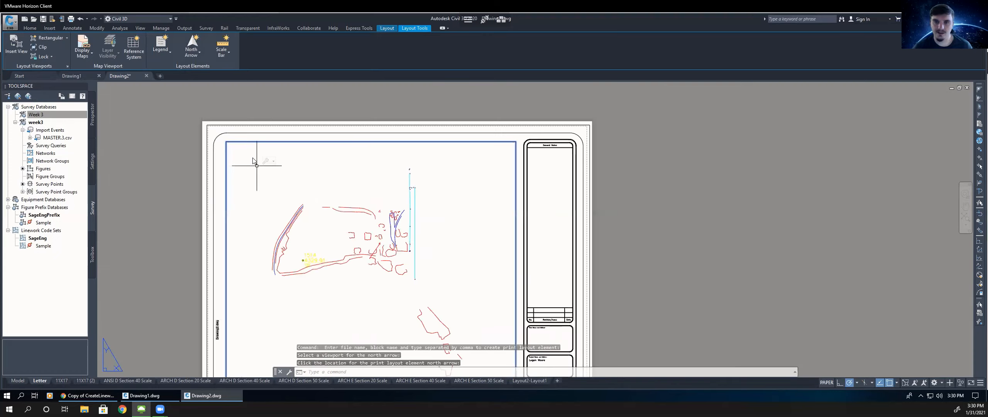
pyautogui.scroll(6, 279, 199)
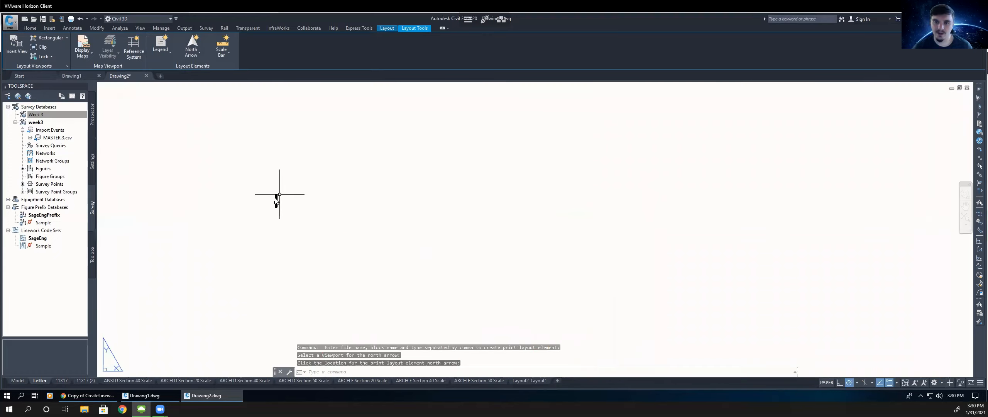
# - Move the north arrow to just inside the viewport's upper-left corner
pyautogui.click(253, 215)
pyautogui.click(253, 212)
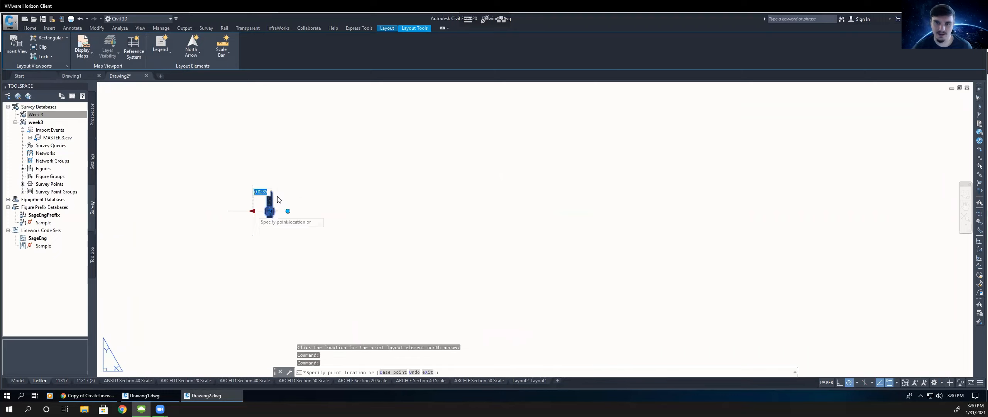
pyautogui.scroll(-6, 277, 200)
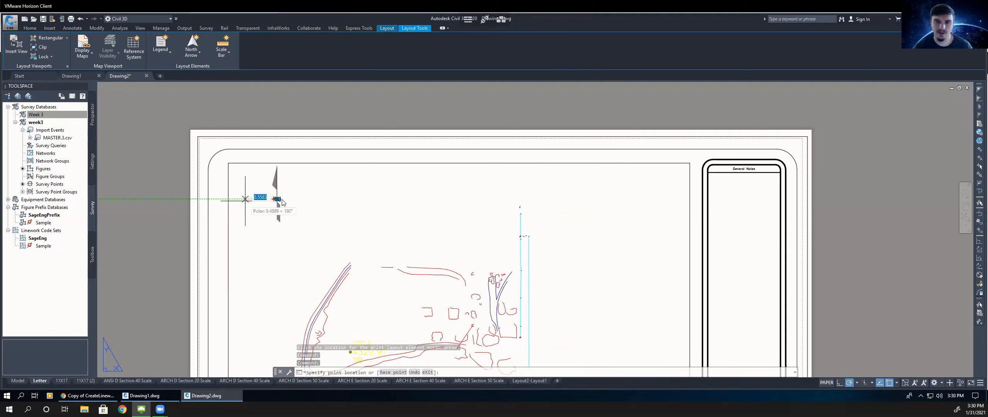
pyautogui.click(268, 121)
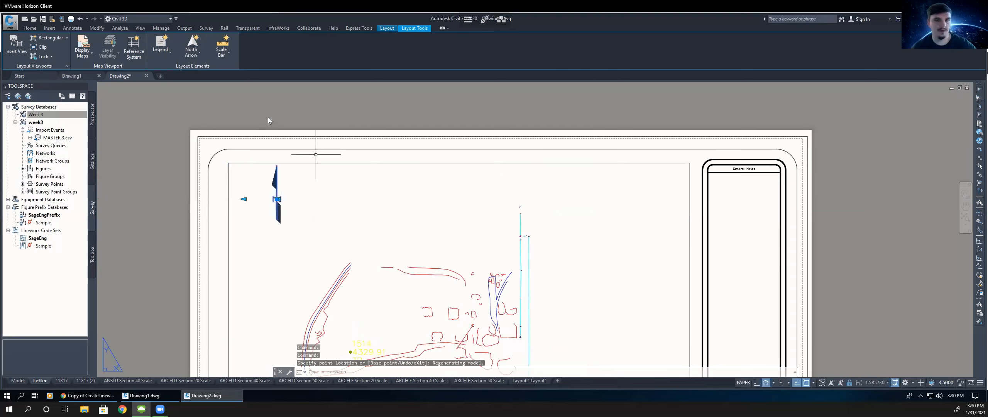
pyautogui.press('Escape')
pyautogui.press('Escape')
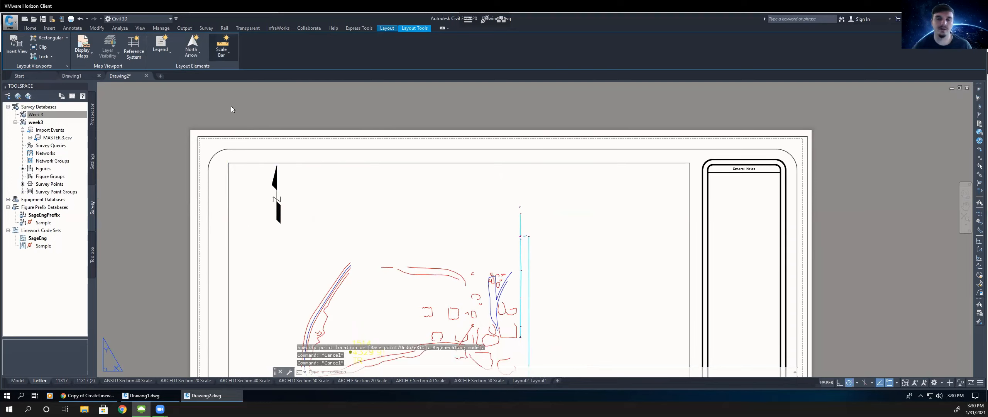
# - Insert a scale bar for the viewport with 400 Feet divisions, placing it near the viewport's upper-right corner
pyautogui.click(239, 99)
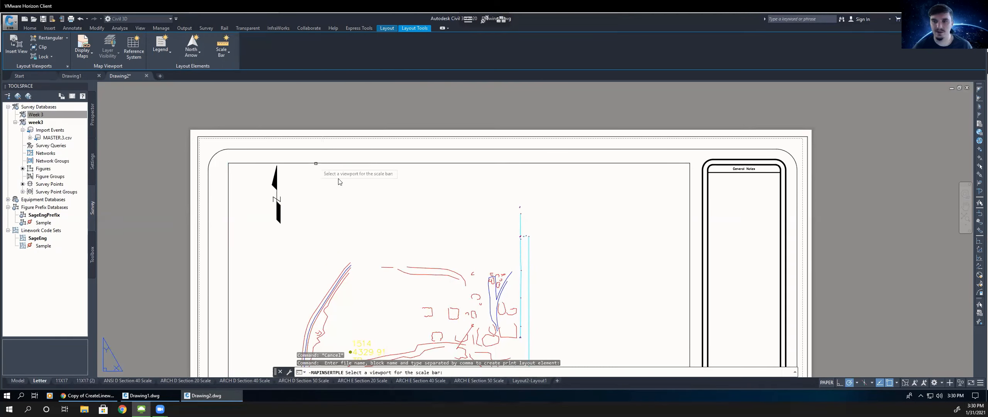
pyautogui.click(440, 203)
pyautogui.write('400')
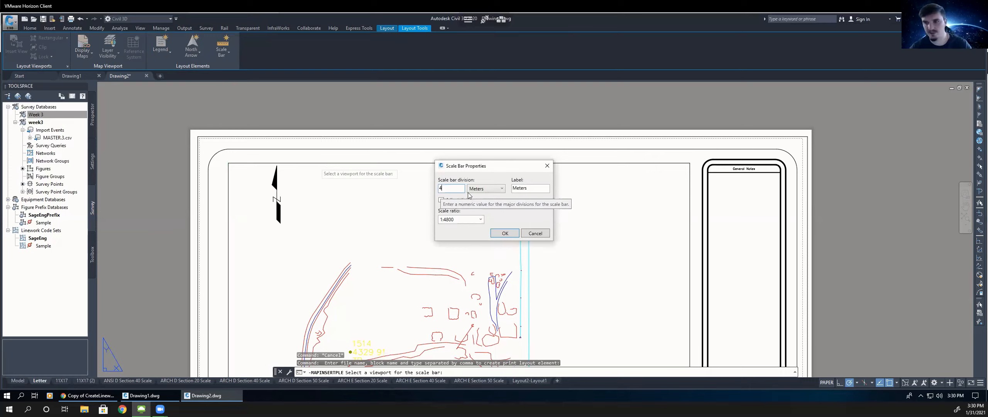
pyautogui.click(486, 189)
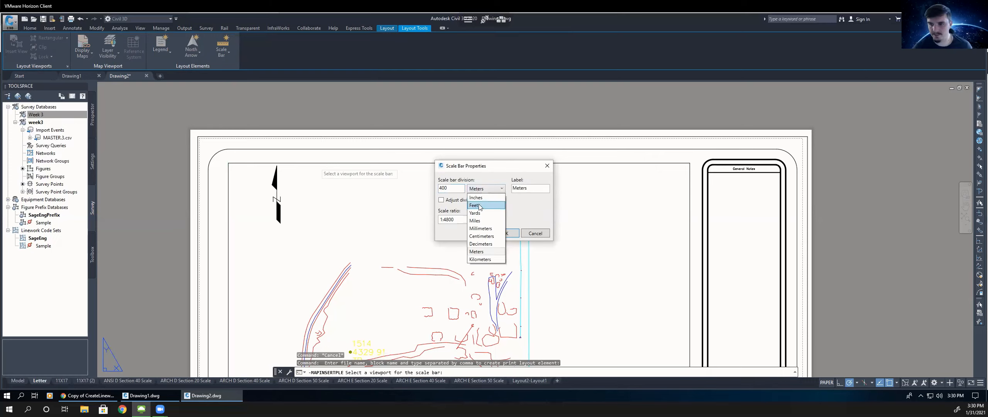
pyautogui.click(481, 209)
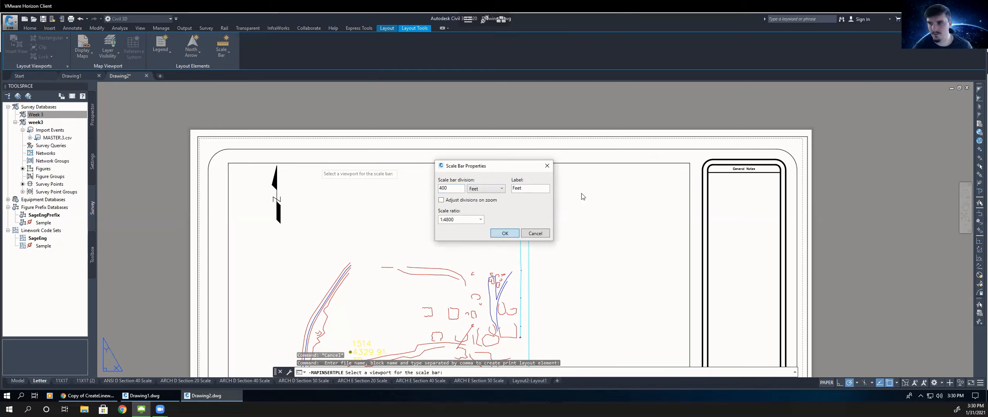
pyautogui.press('Return')
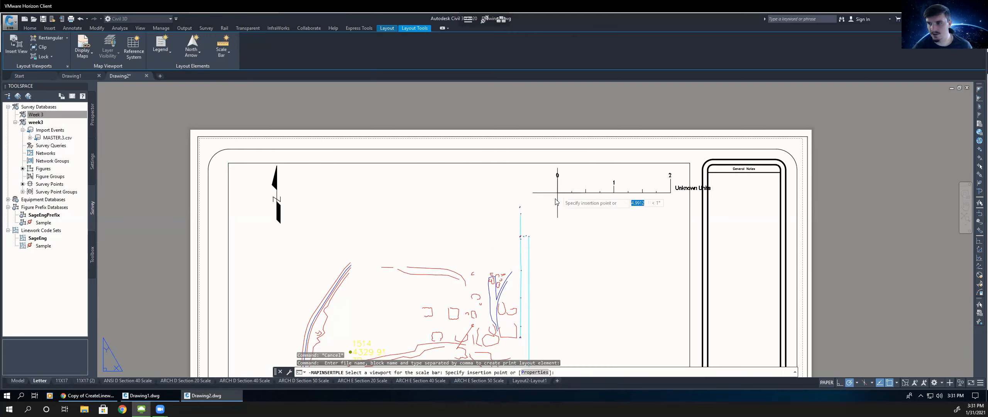
pyautogui.click(553, 198)
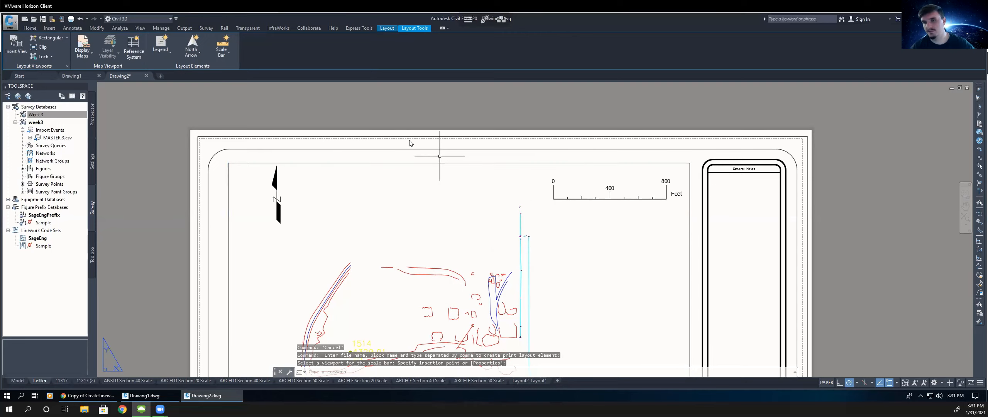
pyautogui.scroll(-6, 477, 234)
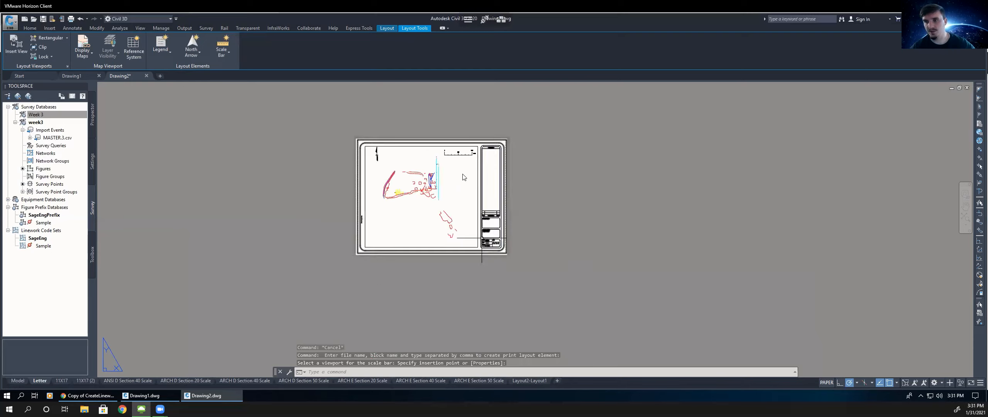
pyautogui.scroll(2, 475, 233)
pyautogui.press('Escape')
pyautogui.press('Escape')
# - Set the title block's project attribute to WEEK 3
pyautogui.scroll(-2, 462, 167)
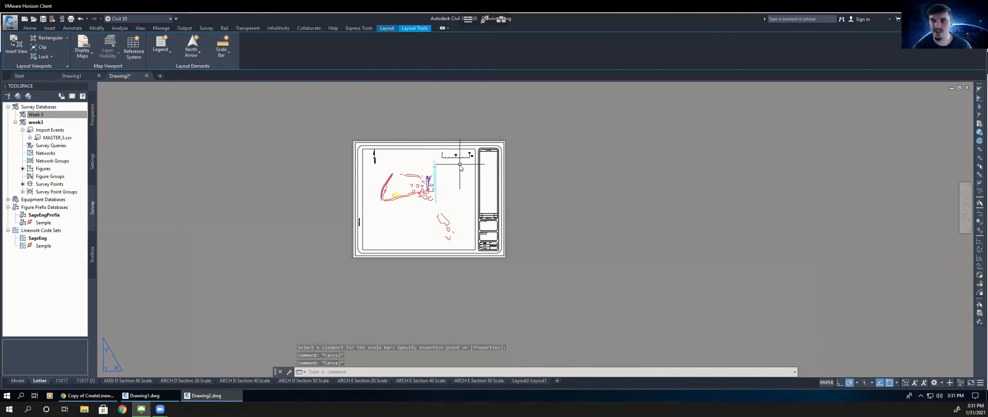
pyautogui.scroll(4, 452, 167)
pyautogui.scroll(-2, 445, 159)
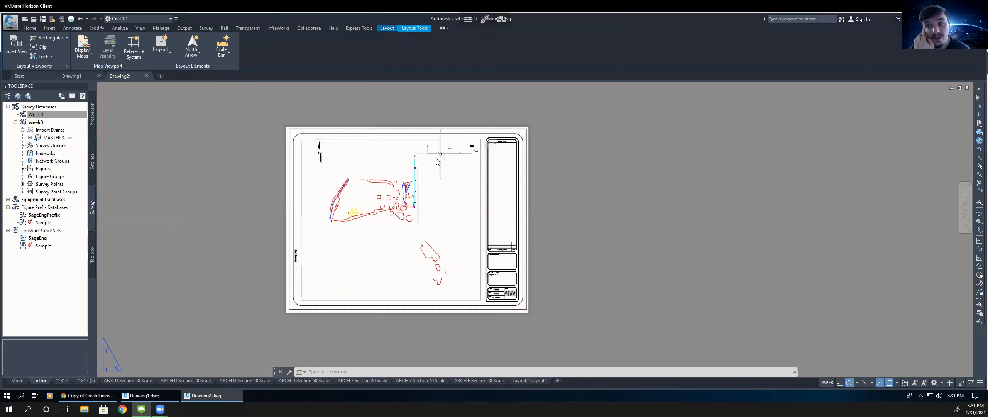
pyautogui.scroll(4, 444, 158)
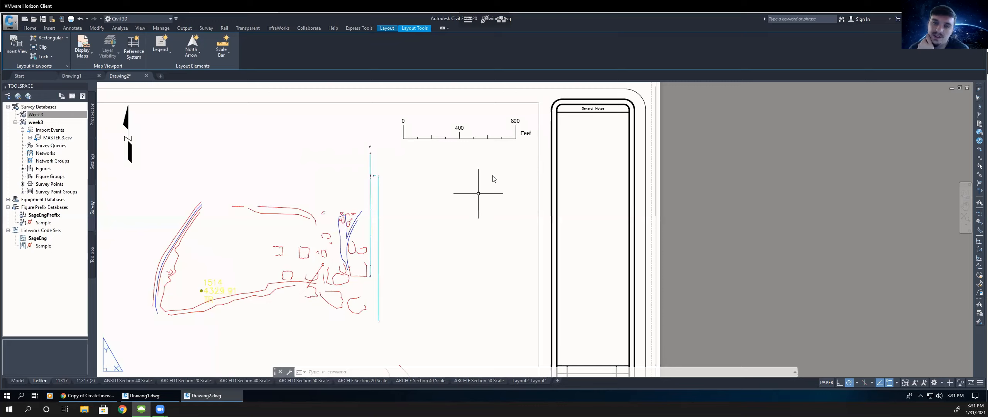
pyautogui.scroll(-2, 465, 181)
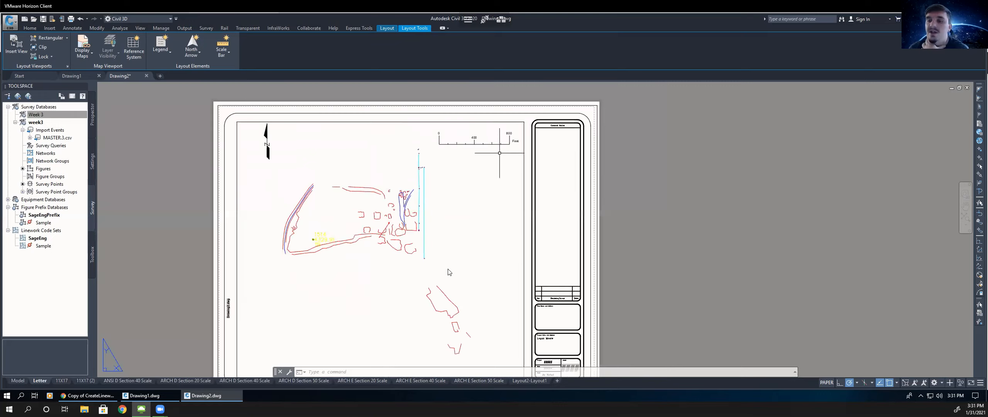
pyautogui.scroll(-2, 456, 285)
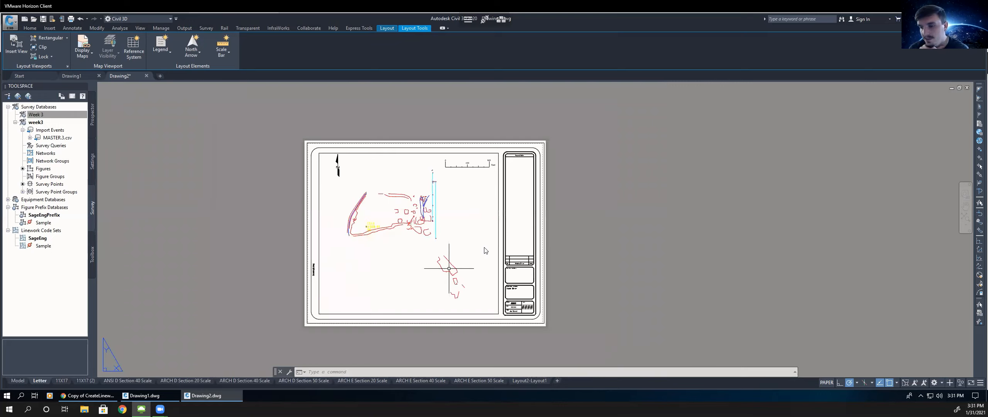
pyautogui.scroll(2, 558, 326)
pyautogui.scroll(1, 558, 320)
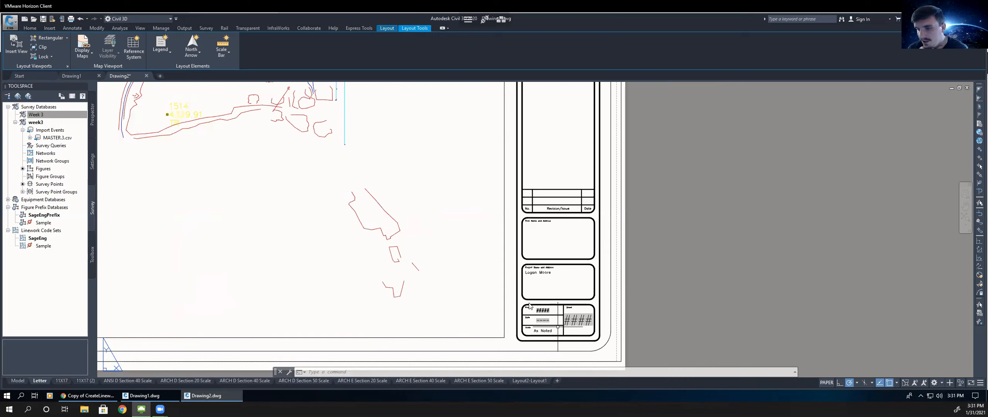
pyautogui.scroll(2, 522, 297)
pyautogui.click(522, 296)
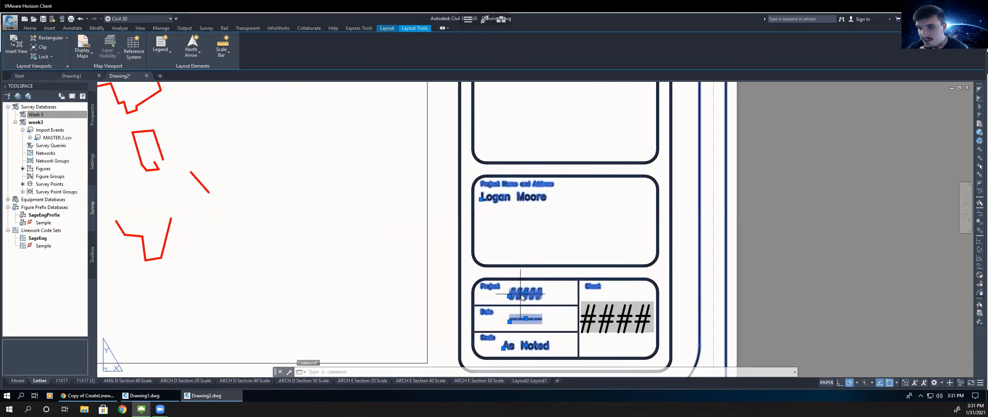
pyautogui.doubleClick(520, 296)
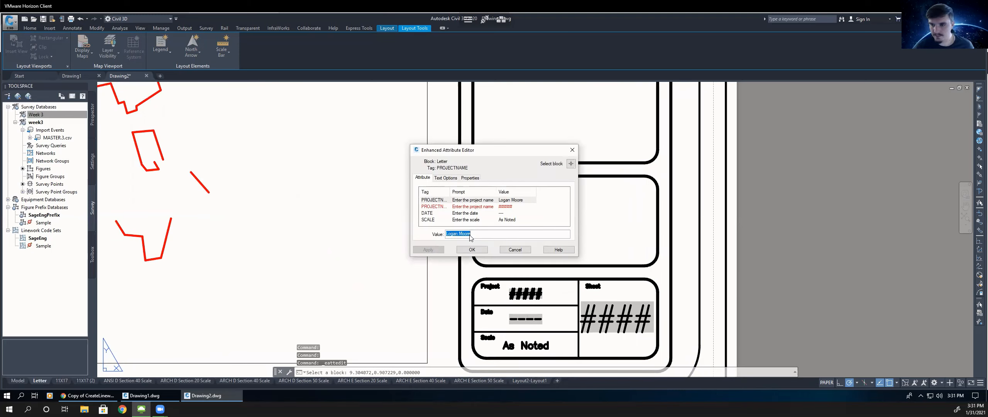
pyautogui.press('Return')
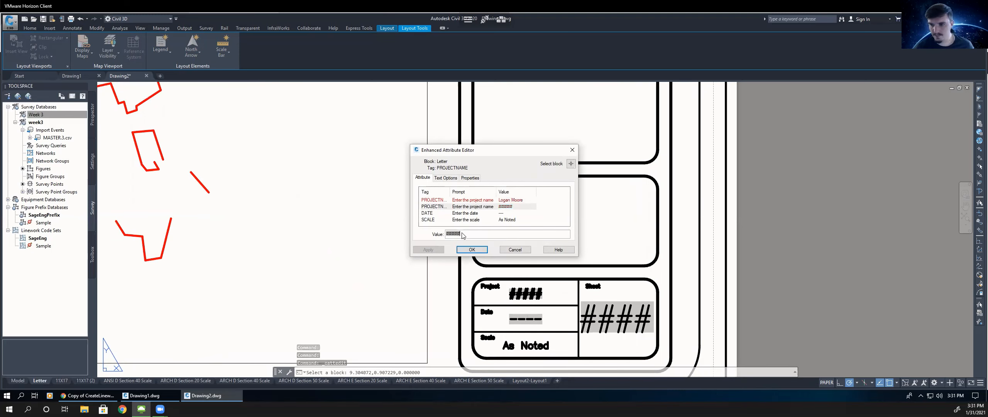
pyautogui.write('WEEK 3')
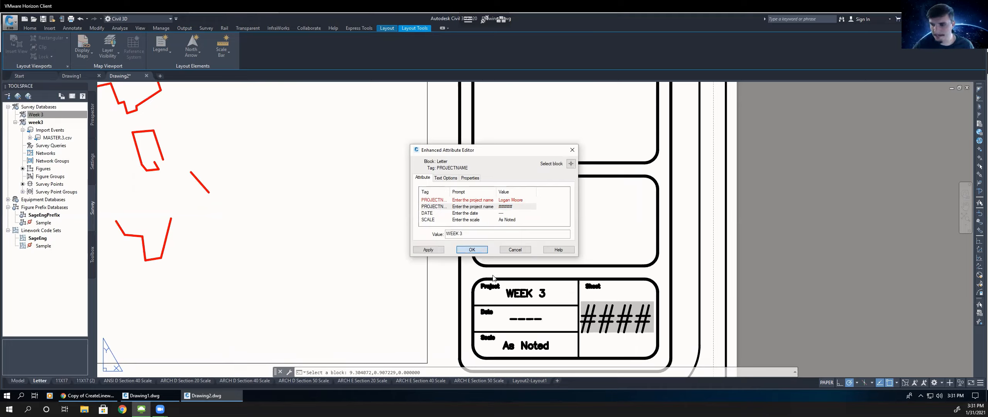
pyautogui.press('Return')
# - Set the title block's scale attribute to 1"=400'
pyautogui.click(521, 345)
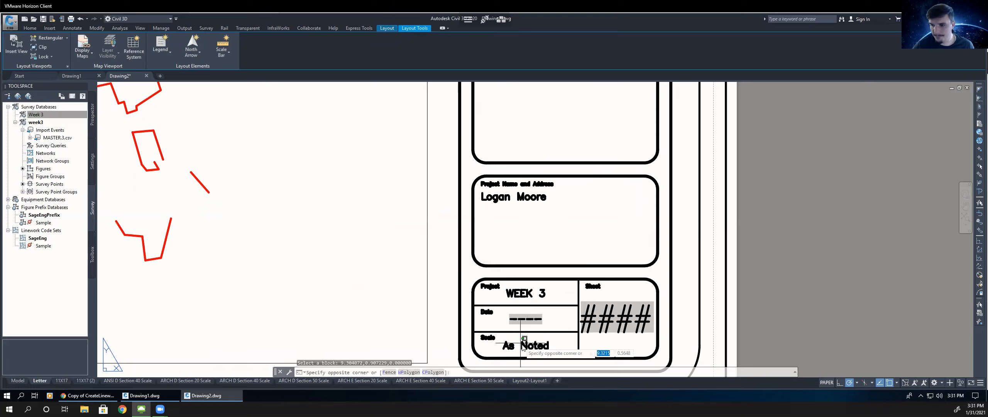
pyautogui.doubleClick(525, 343)
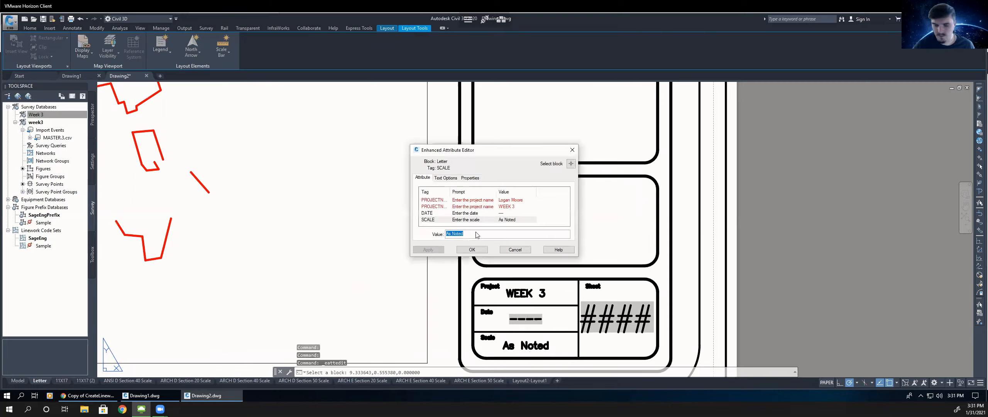
pyautogui.write('1')
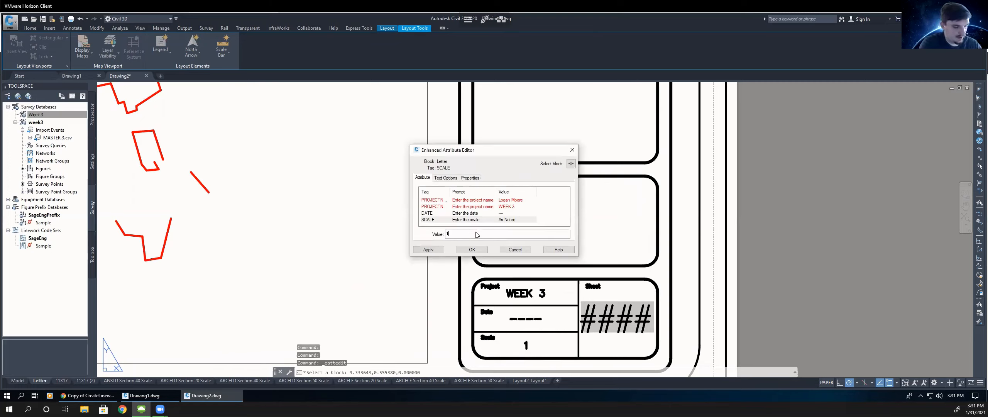
pyautogui.write("'")
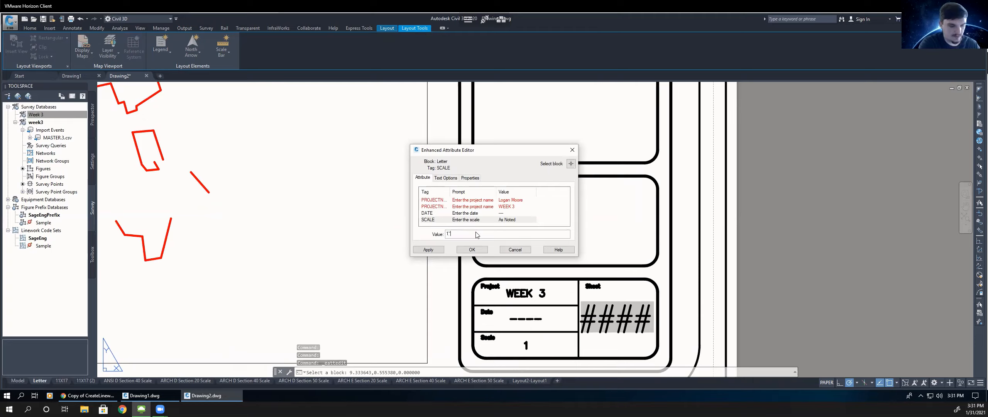
pyautogui.write('=')
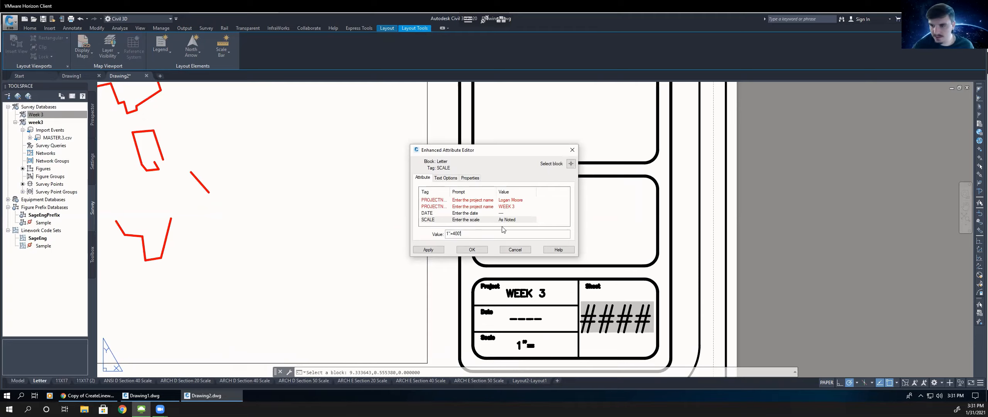
pyautogui.write("400'")
pyautogui.press('Return')
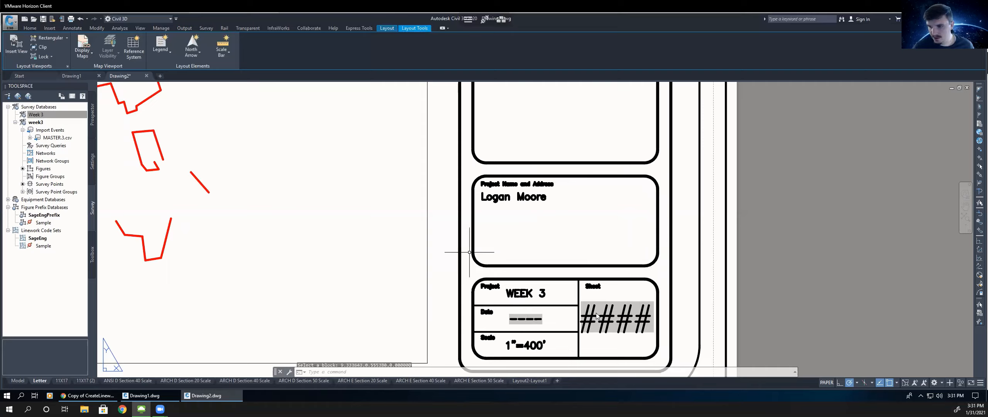
# - Replace the #### sheet number text in the title block with 1
pyautogui.click(592, 319)
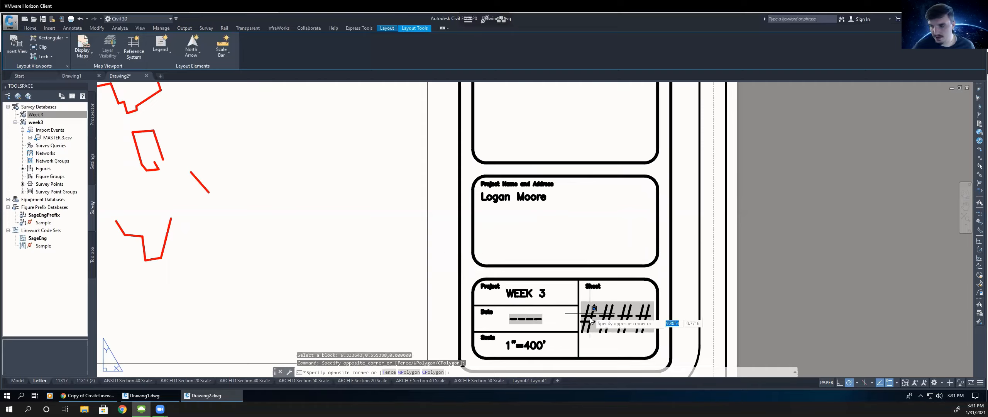
pyautogui.click(597, 319)
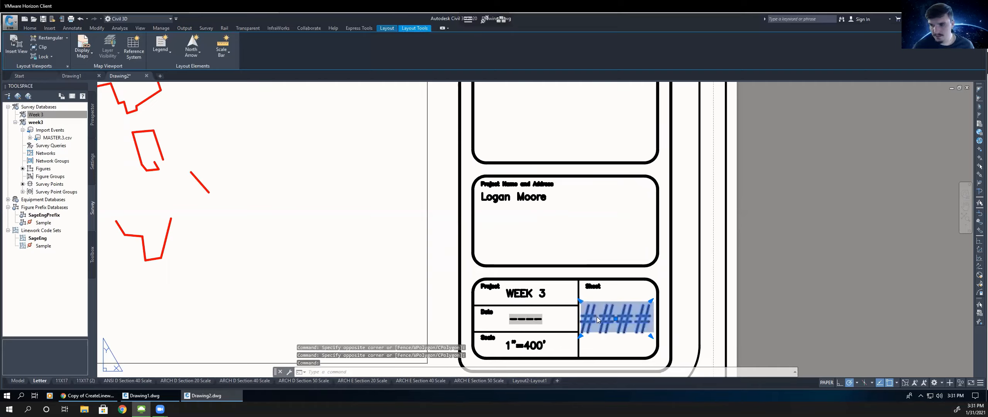
pyautogui.doubleClick(602, 319)
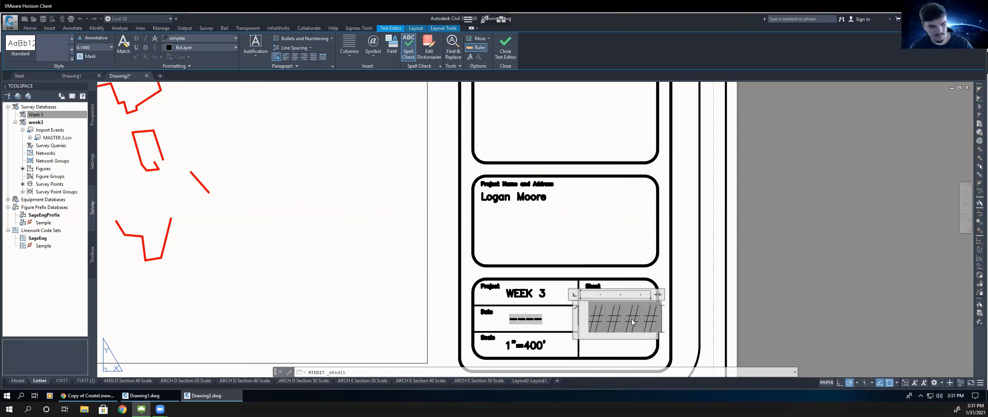
pyautogui.press('Delete')
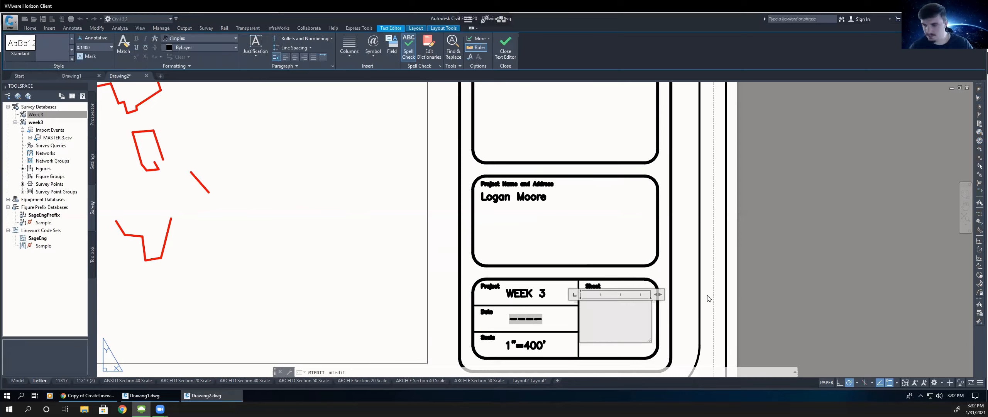
pyautogui.write('1')
pyautogui.click(681, 275)
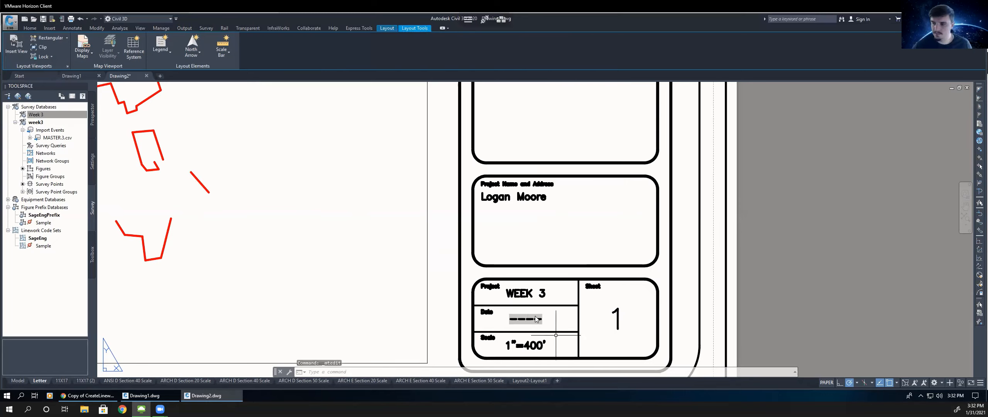
# - Start a plot of the Letter layout, choosing to plot a single sheet rather than a batch plot
pyautogui.scroll(-4, 679, 278)
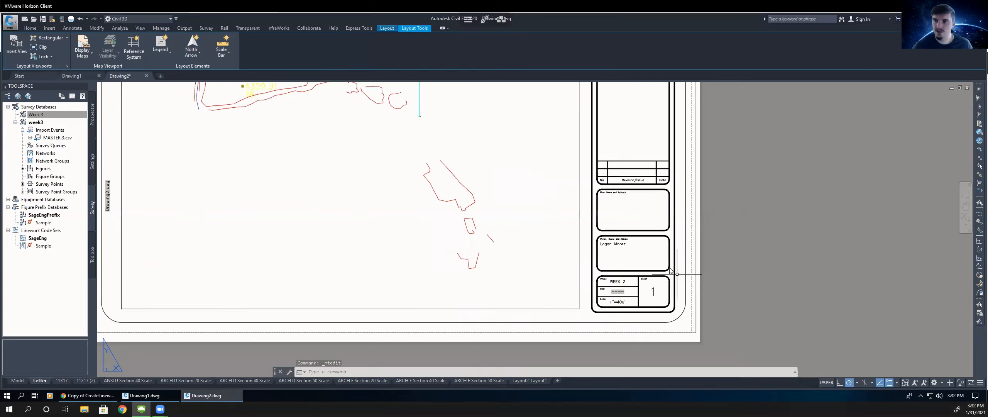
pyautogui.scroll(-4, 670, 270)
pyautogui.scroll(3, 631, 262)
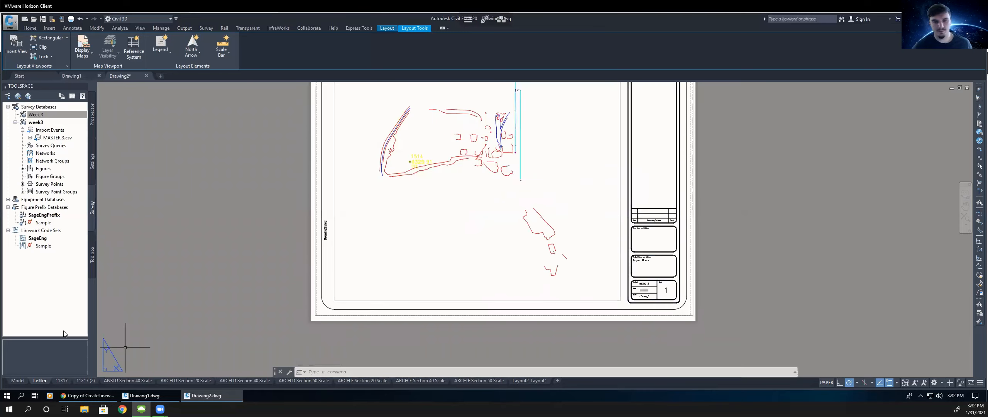
pyautogui.rightClick(42, 380)
pyautogui.click(77, 330)
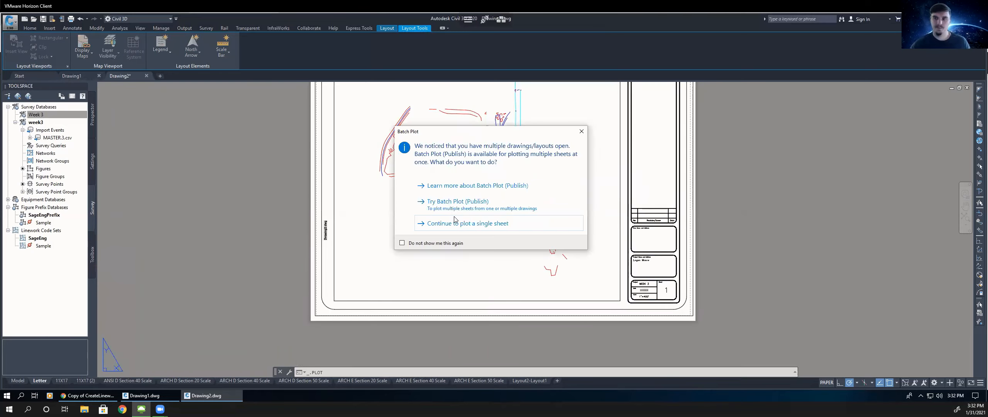
pyautogui.click(479, 223)
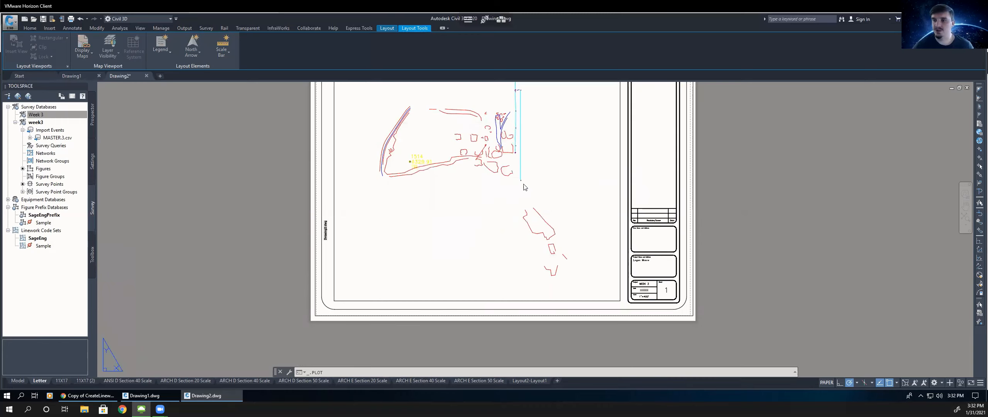
pyautogui.press('Return')
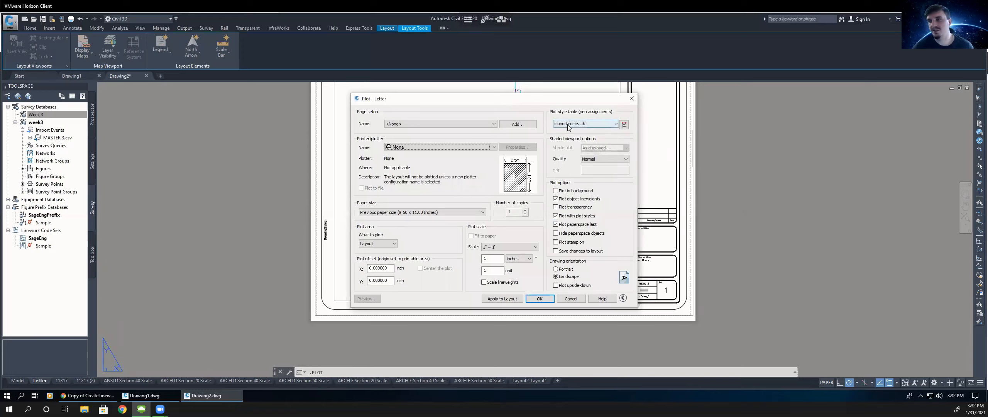
# - Set the plot style table to None and the printer/plotter to DWG To PDF.pc3
pyautogui.click(566, 125)
pyautogui.click(568, 126)
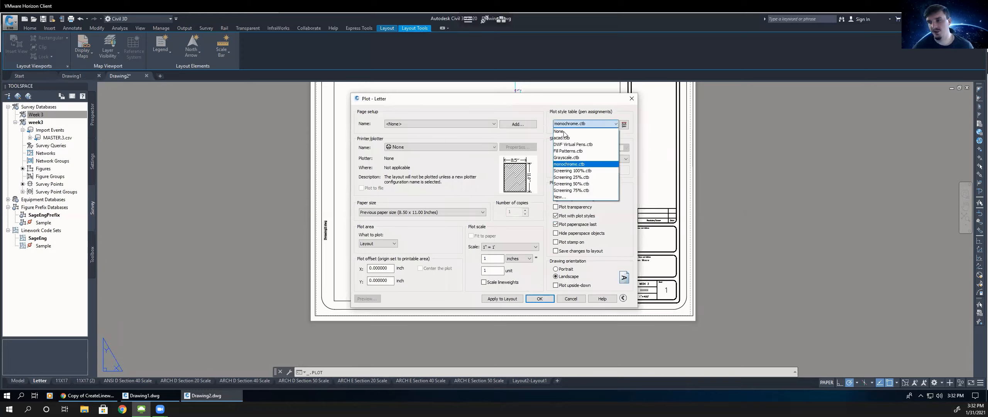
pyautogui.click(563, 131)
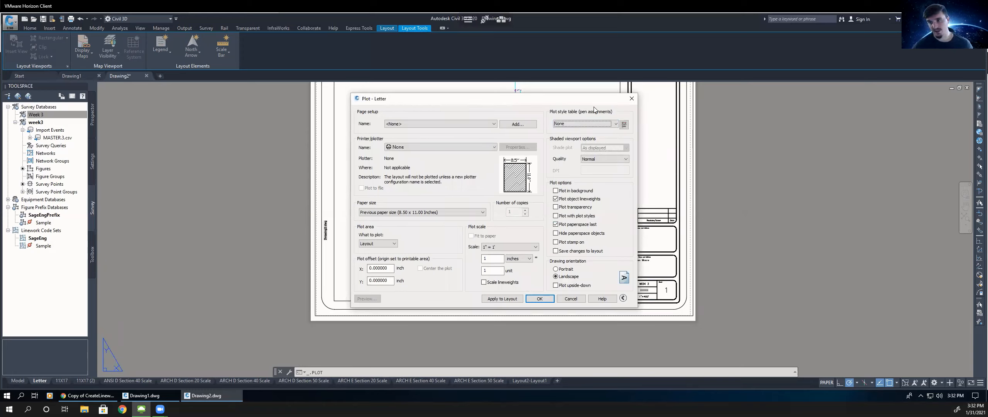
pyautogui.click(587, 126)
pyautogui.click(538, 118)
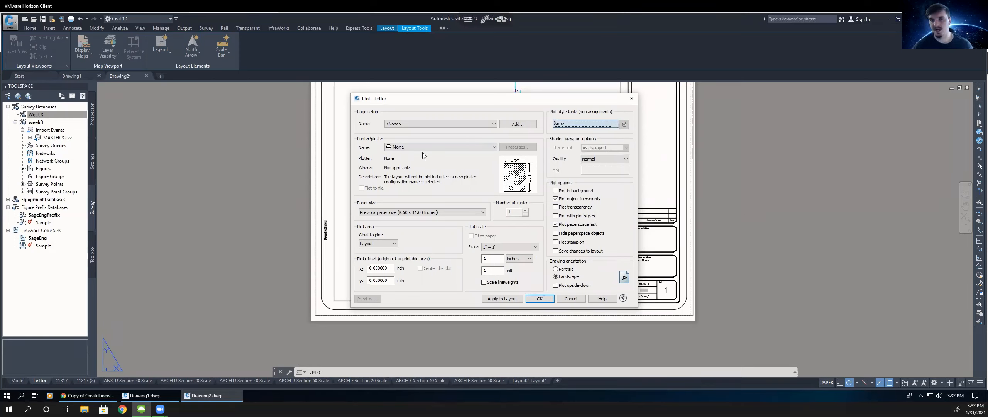
pyautogui.click(440, 147)
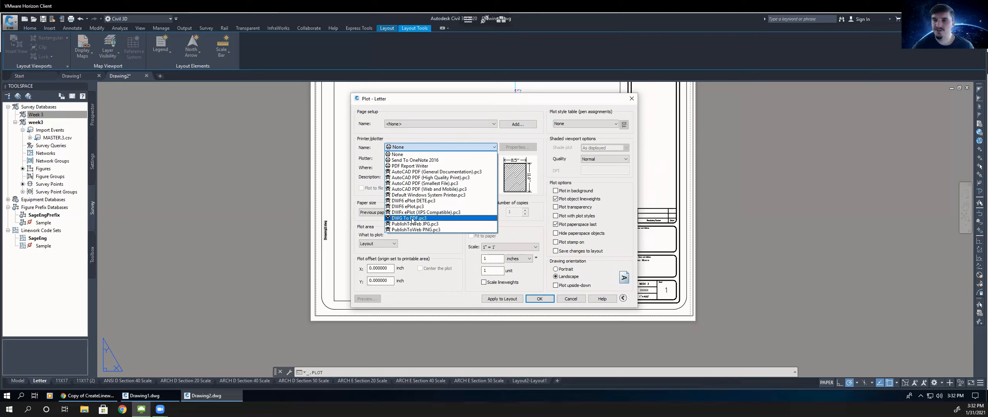
pyautogui.click(412, 218)
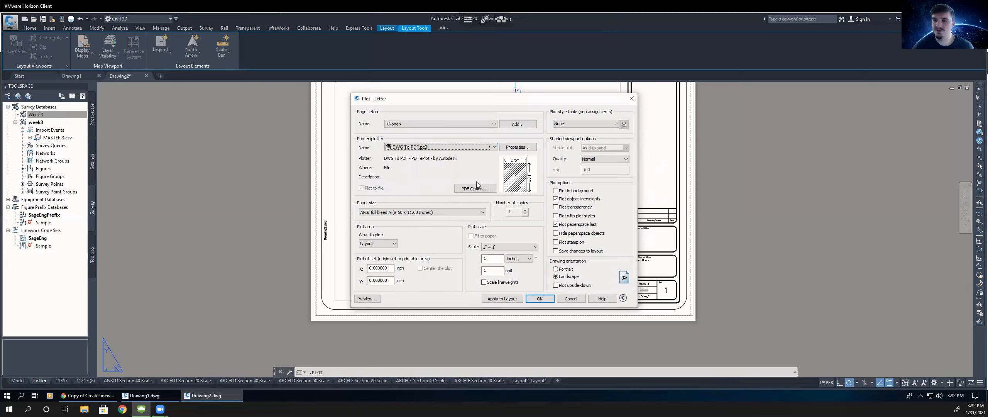
# - Preview the plotted sheet, then exit the preview back to the Plot dialog
pyautogui.click(365, 299)
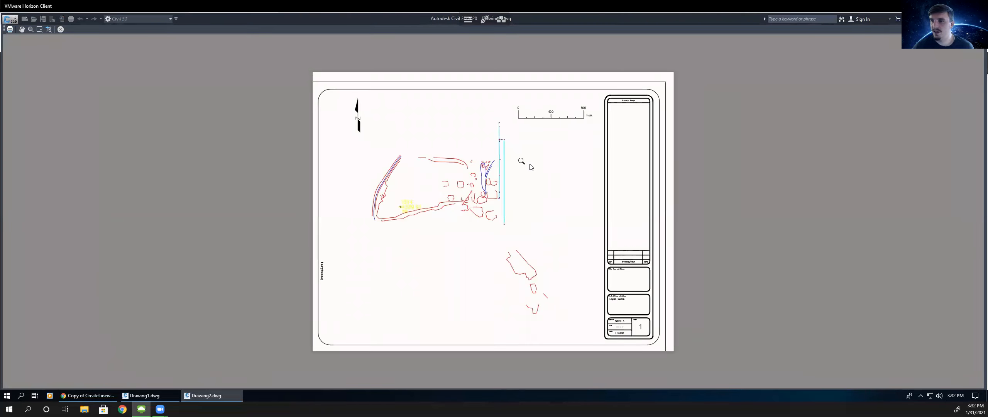
pyautogui.rightClick(524, 165)
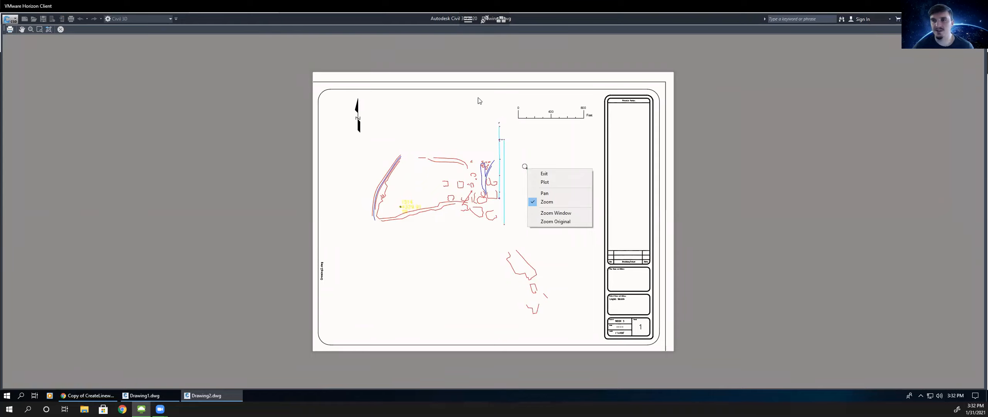
pyautogui.click(500, 124)
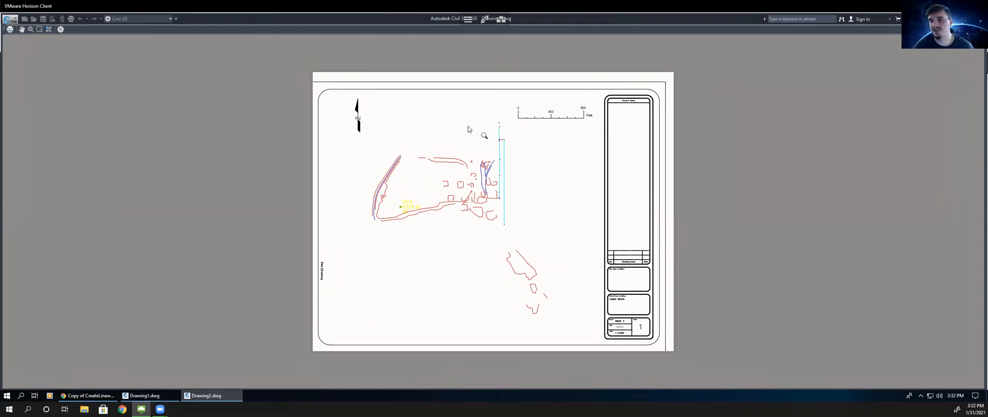
pyautogui.rightClick(451, 118)
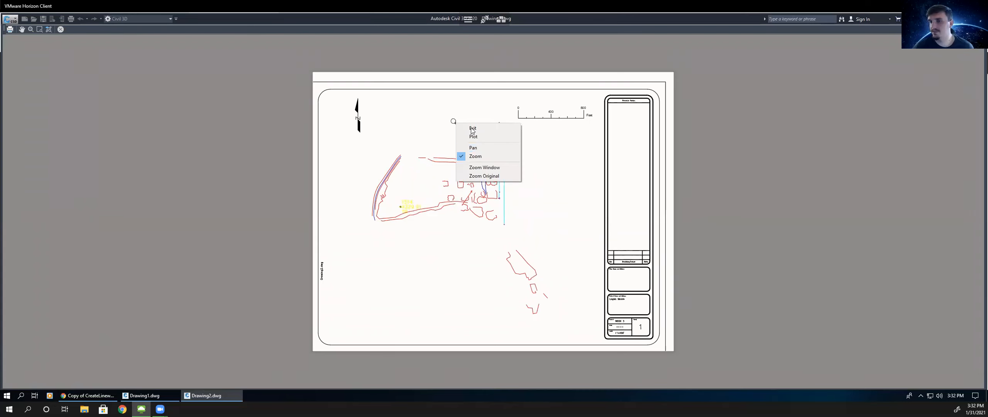
pyautogui.click(473, 128)
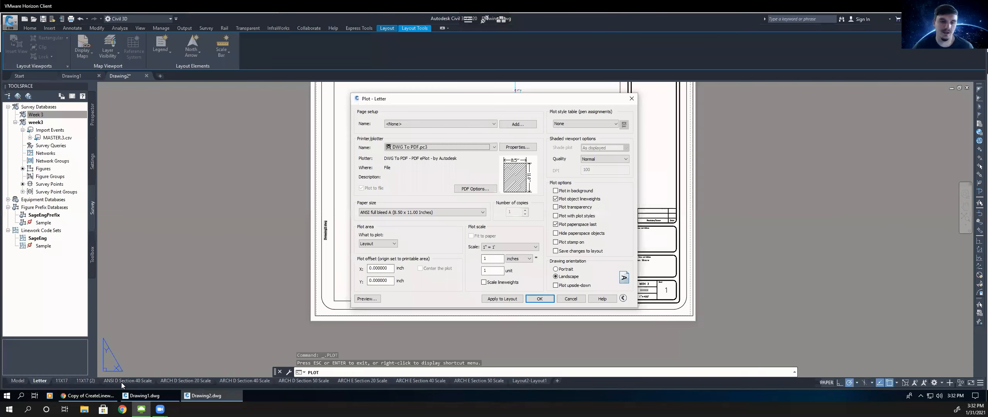
# - Switch to the assignment PDF in the browser and scroll back through its instruction pages
pyautogui.hotkey('alt', 'Tab')
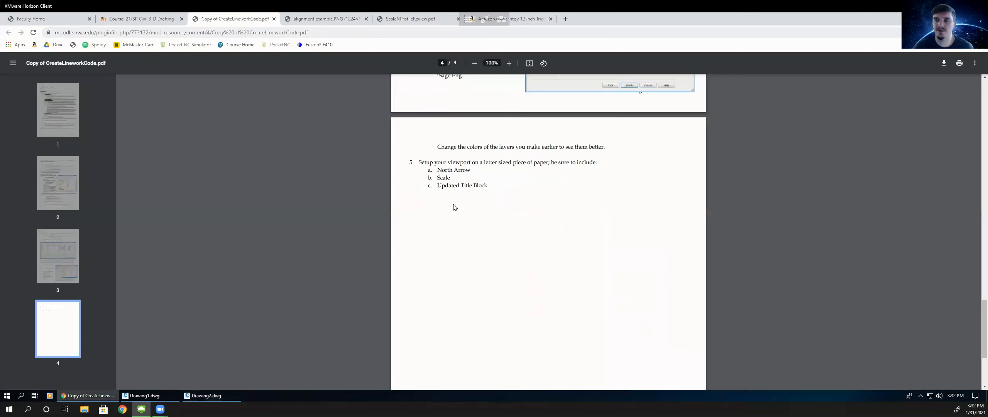
pyautogui.scroll(6, 544, 258)
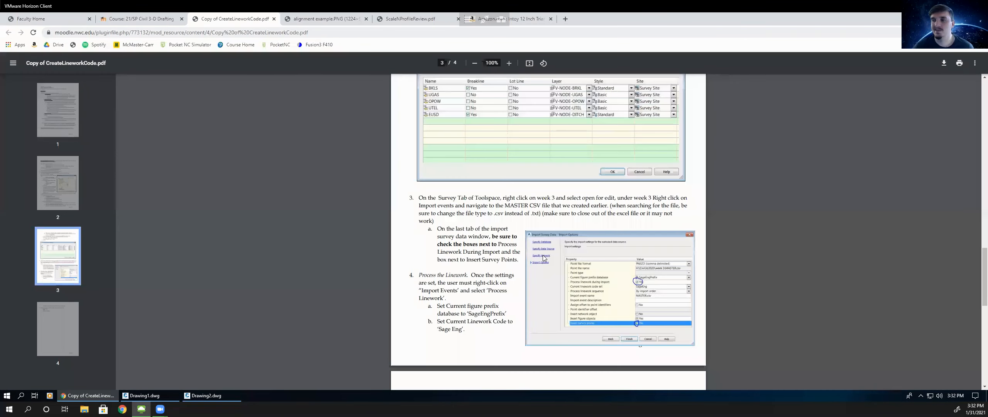
pyautogui.scroll(6, 472, 242)
pyautogui.scroll(10, 186, 156)
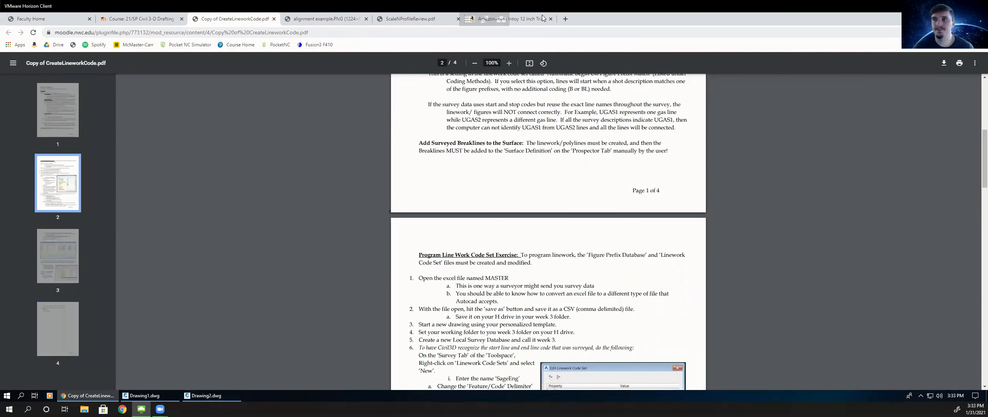